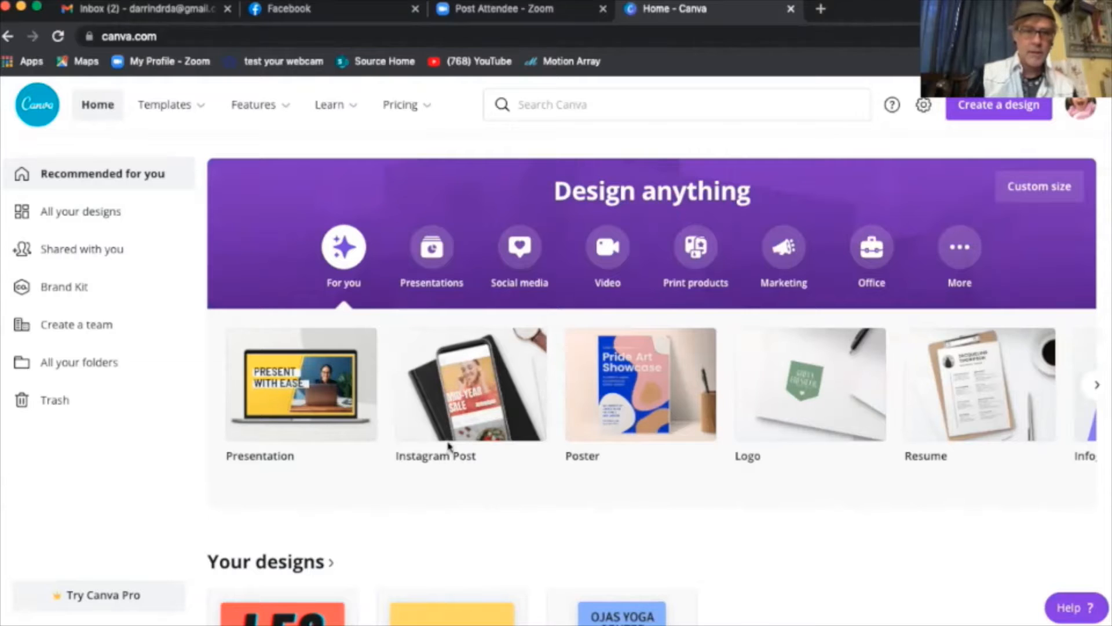
# - Advance the Design anything carousel four times to reveal Postcard, Newsletter and Book Cover
pyautogui.click(1095, 384)
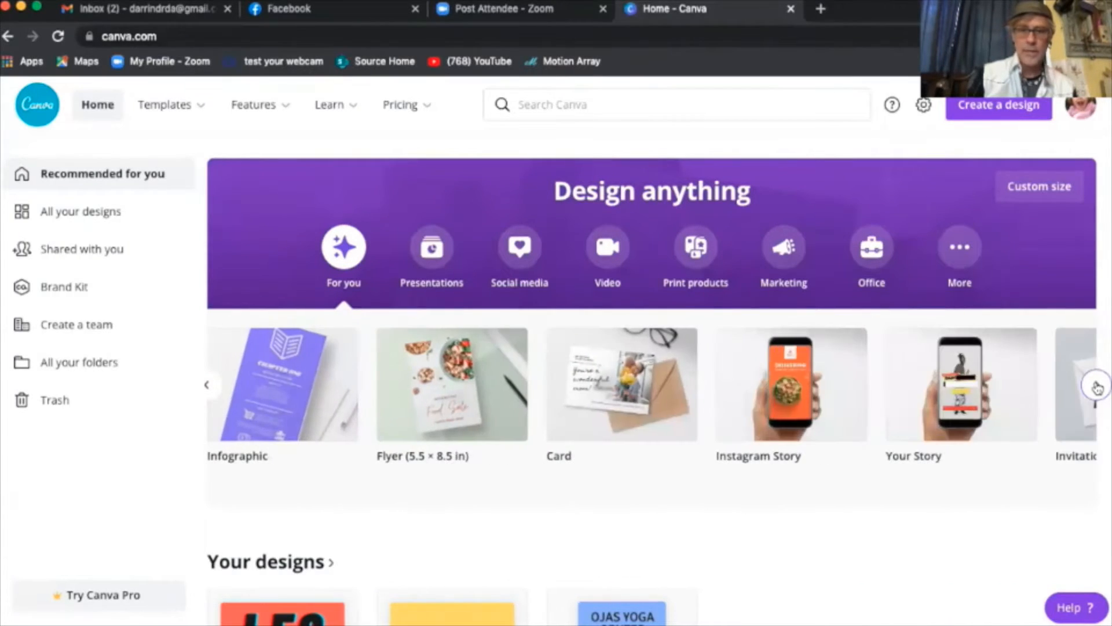
pyautogui.click(1095, 386)
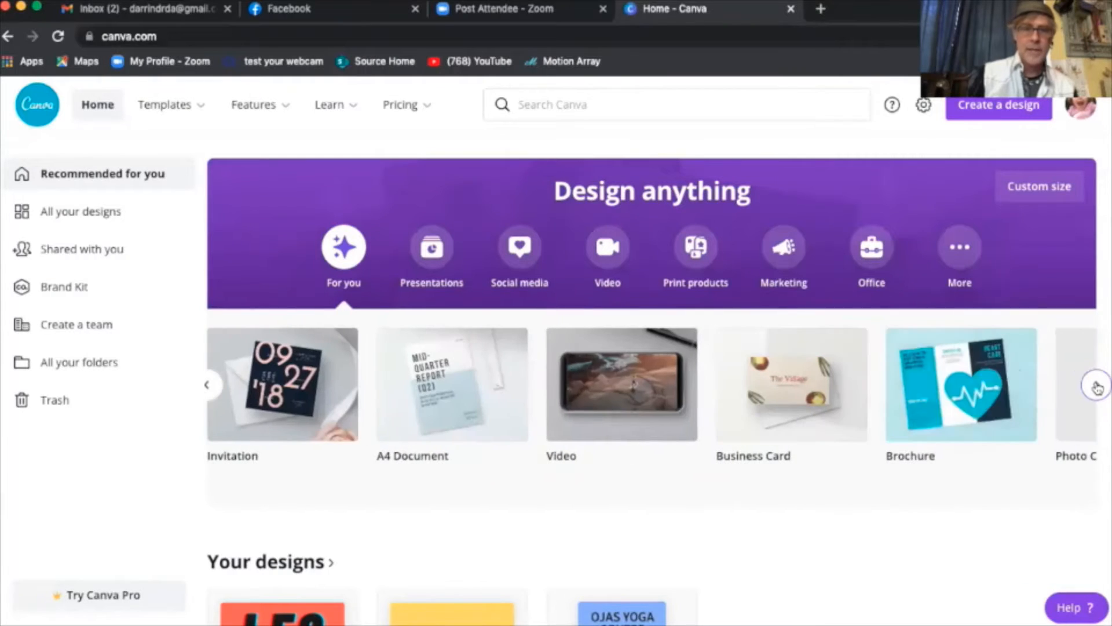
pyautogui.click(1097, 387)
pyautogui.click(1097, 387)
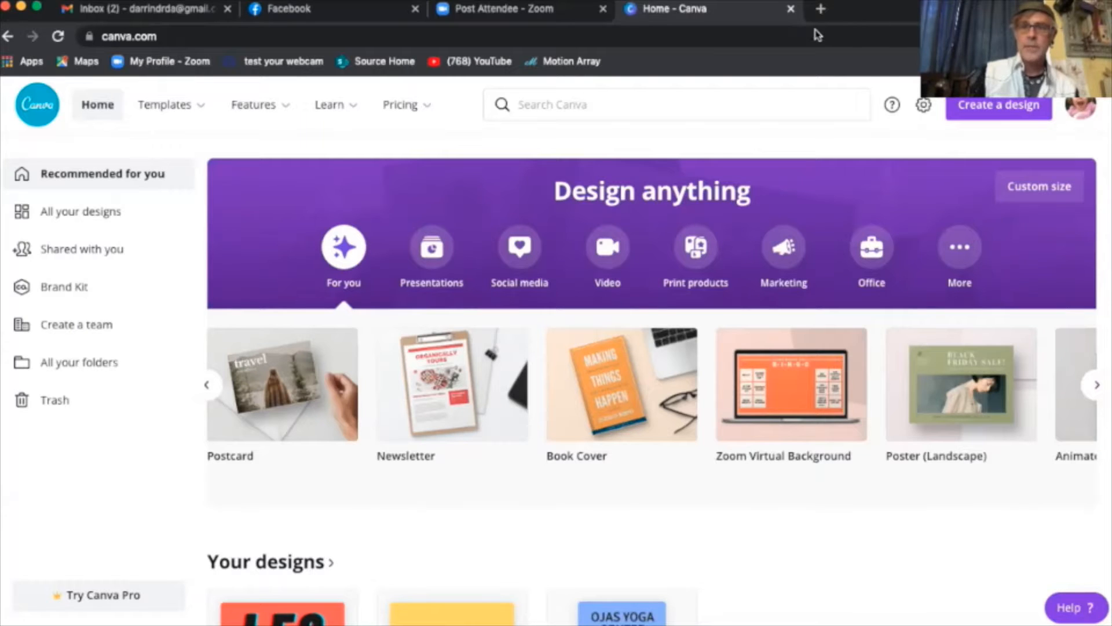
# - Create a new Infographic design from the Create a design list
pyautogui.click(1011, 111)
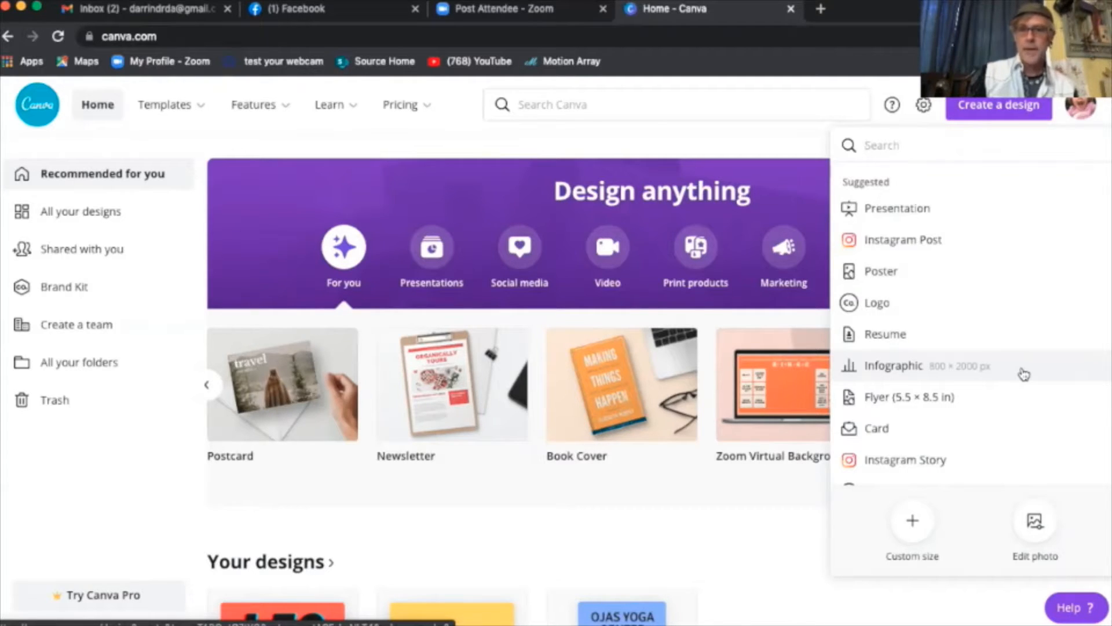
pyautogui.click(1024, 373)
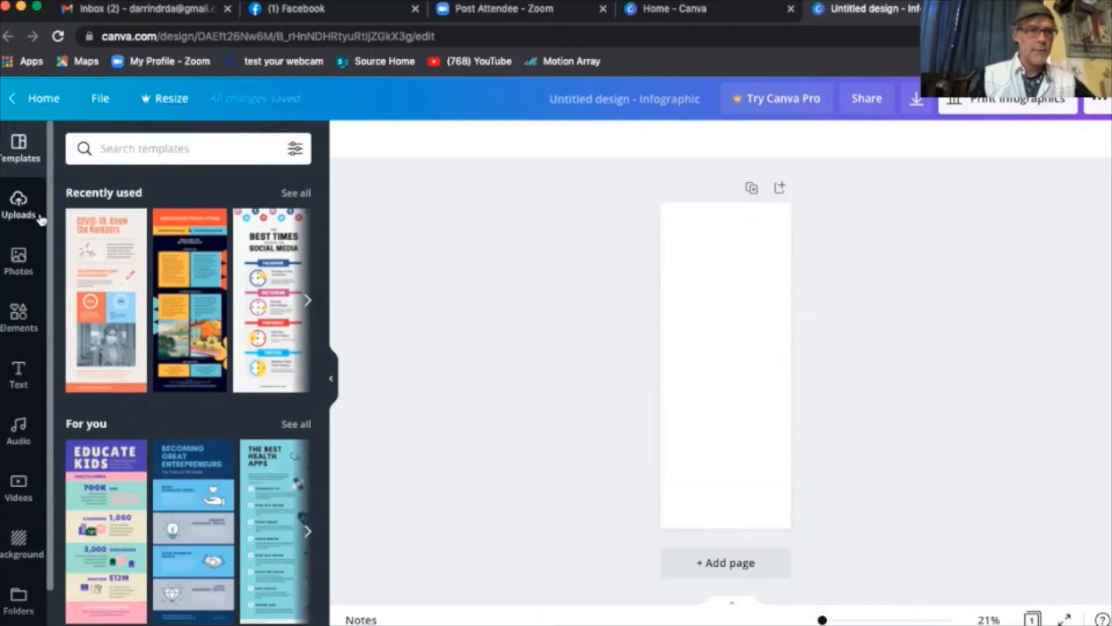
# - Apply the 'COVID-19: Know the Numbers' template from recently used templates and show Photos
pyautogui.click(104, 266)
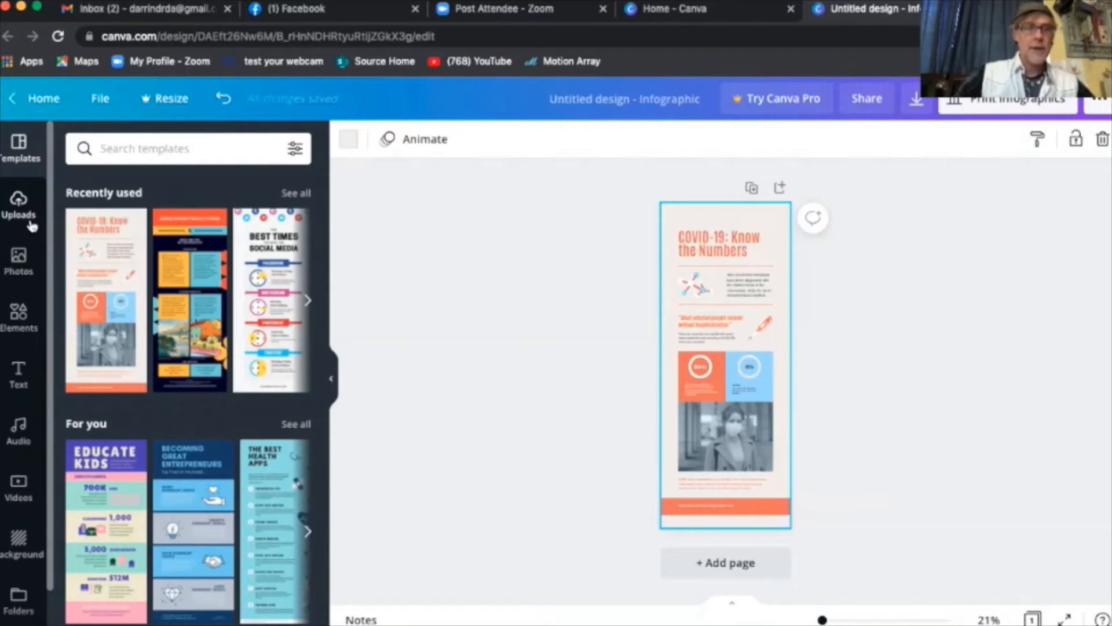
pyautogui.click(16, 262)
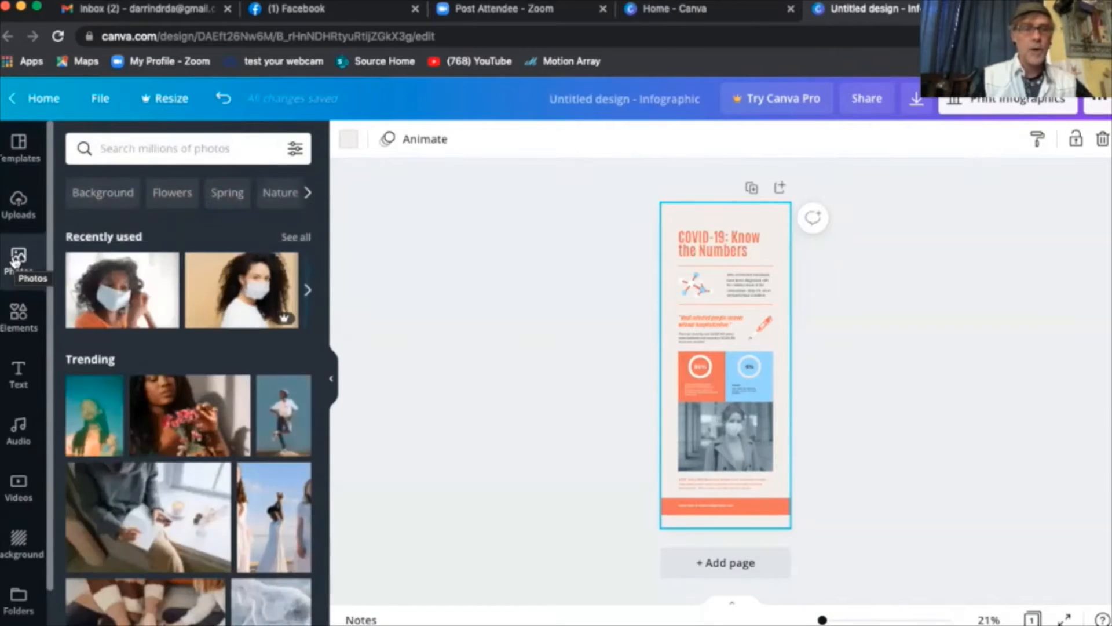
# - Expand the recently used photos and scroll through them
pyautogui.click(308, 290)
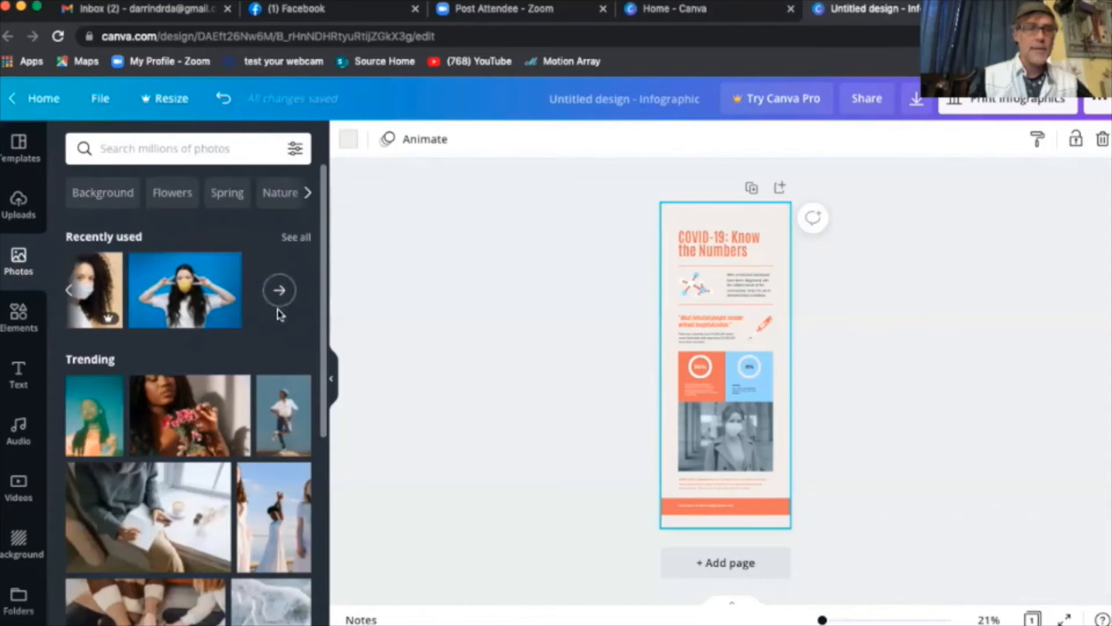
pyautogui.scroll(-5, 242, 439)
pyautogui.scroll(-6, 242, 438)
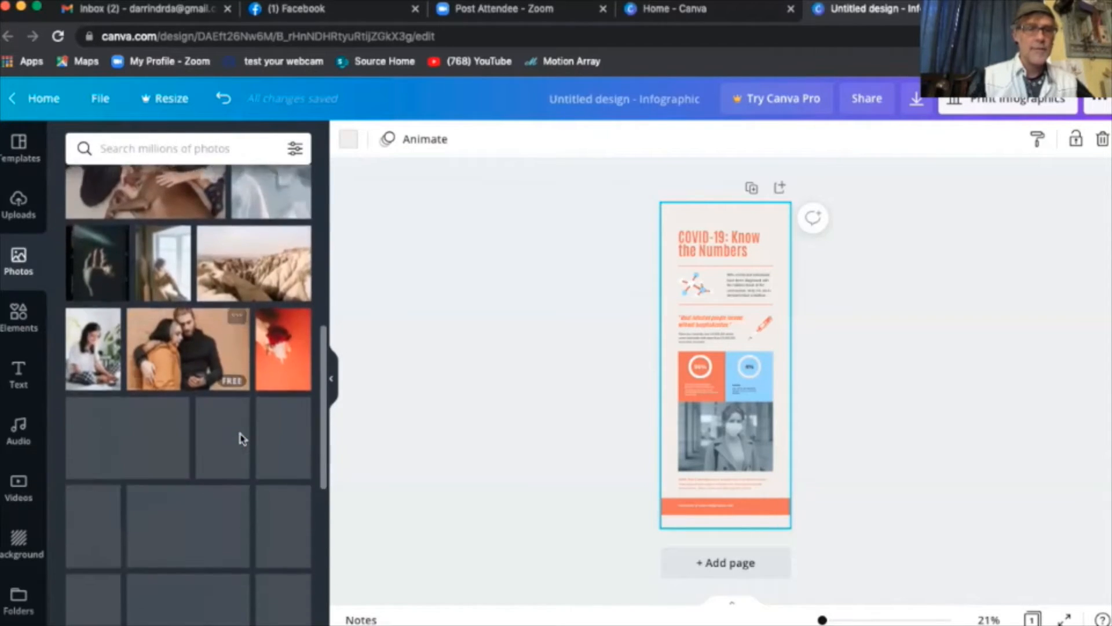
pyautogui.scroll(-4, 243, 438)
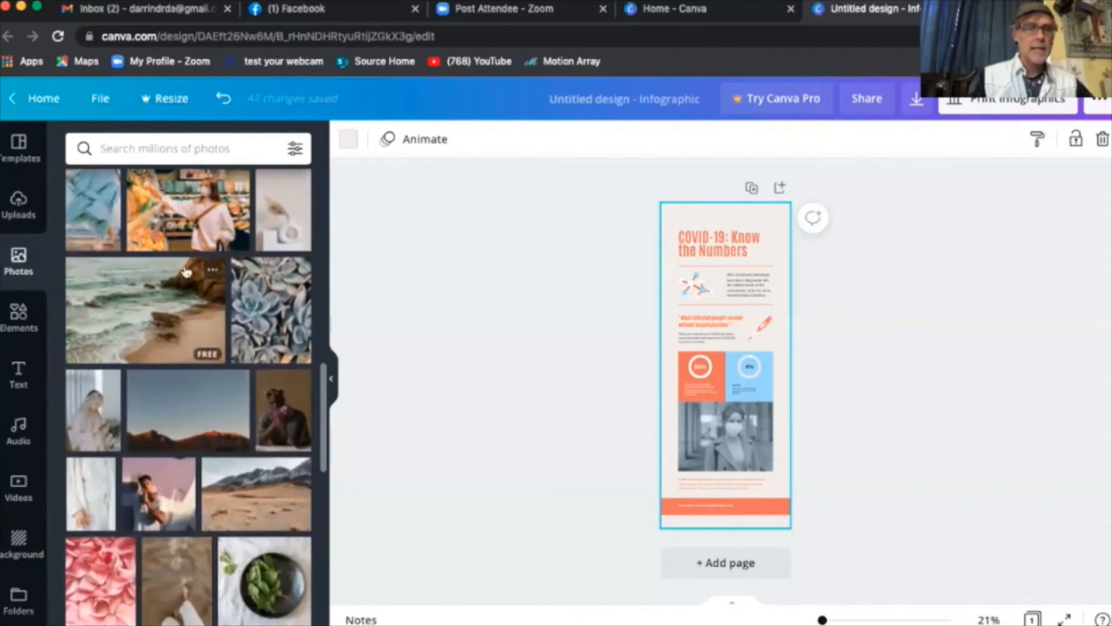
pyautogui.scroll(-8, 180, 236)
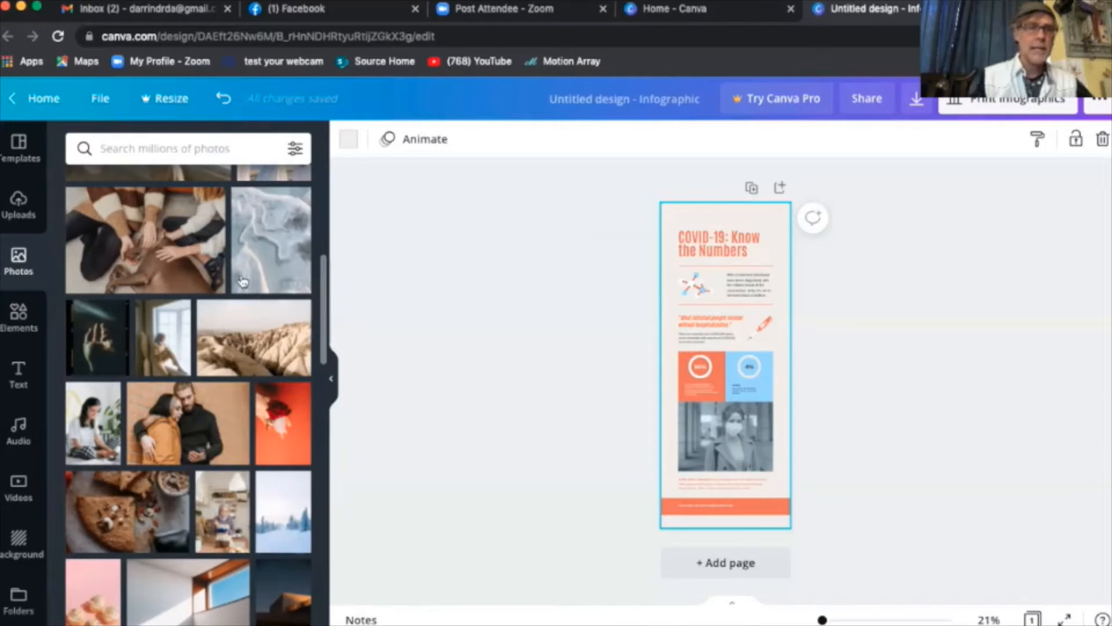
pyautogui.scroll(10, 241, 284)
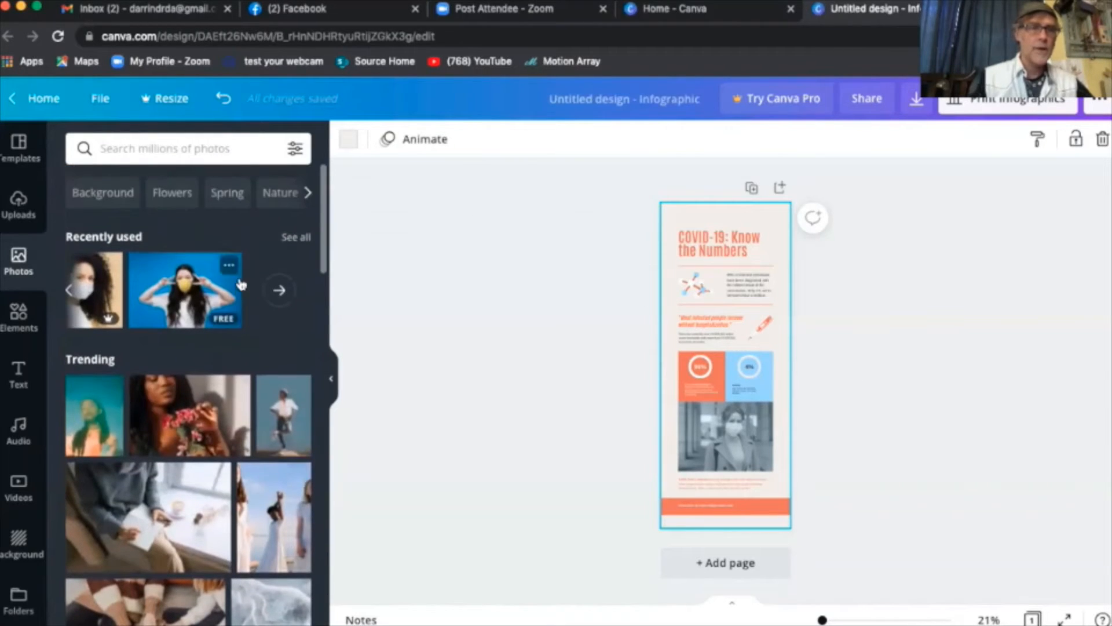
# - Search the photo library for 'mask' and scroll the results
pyautogui.click(144, 155)
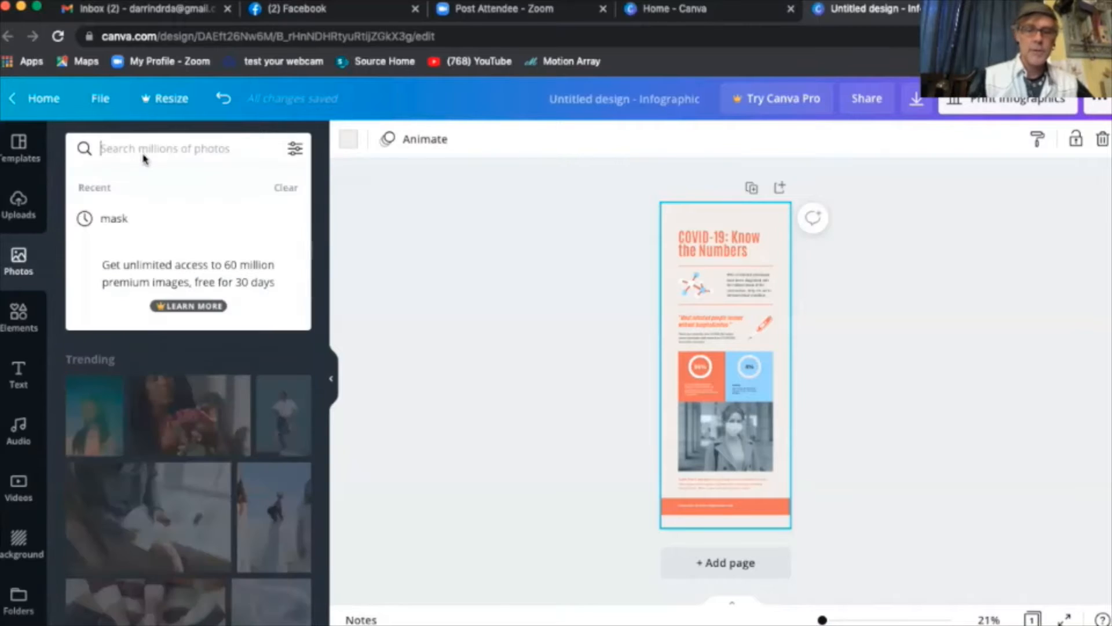
pyautogui.write('mask')
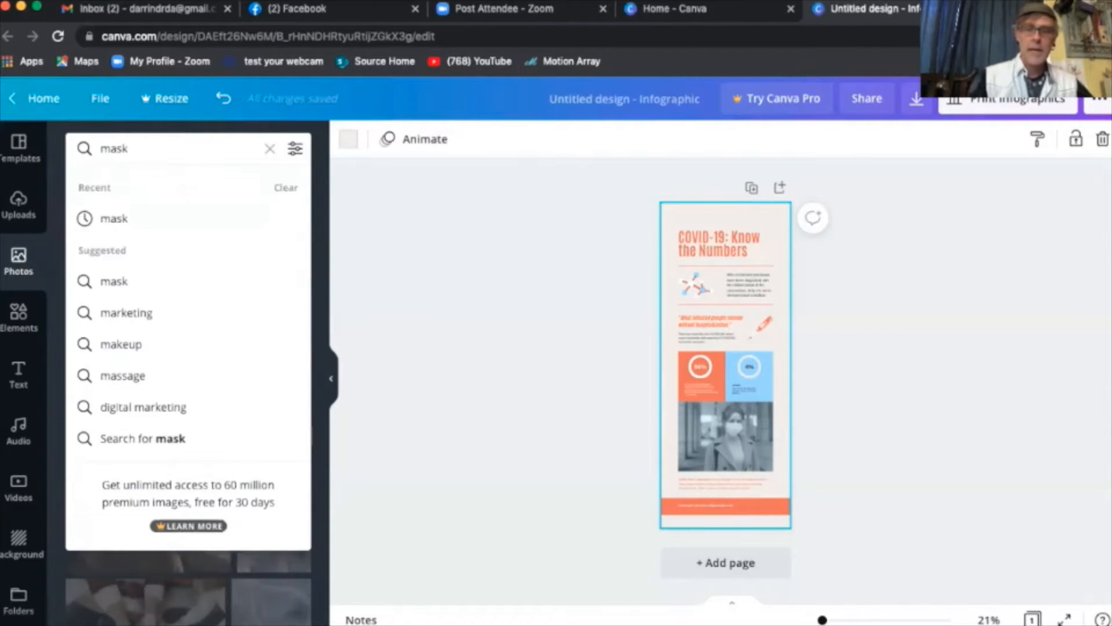
pyautogui.press('Return')
pyautogui.scroll(-5, 206, 359)
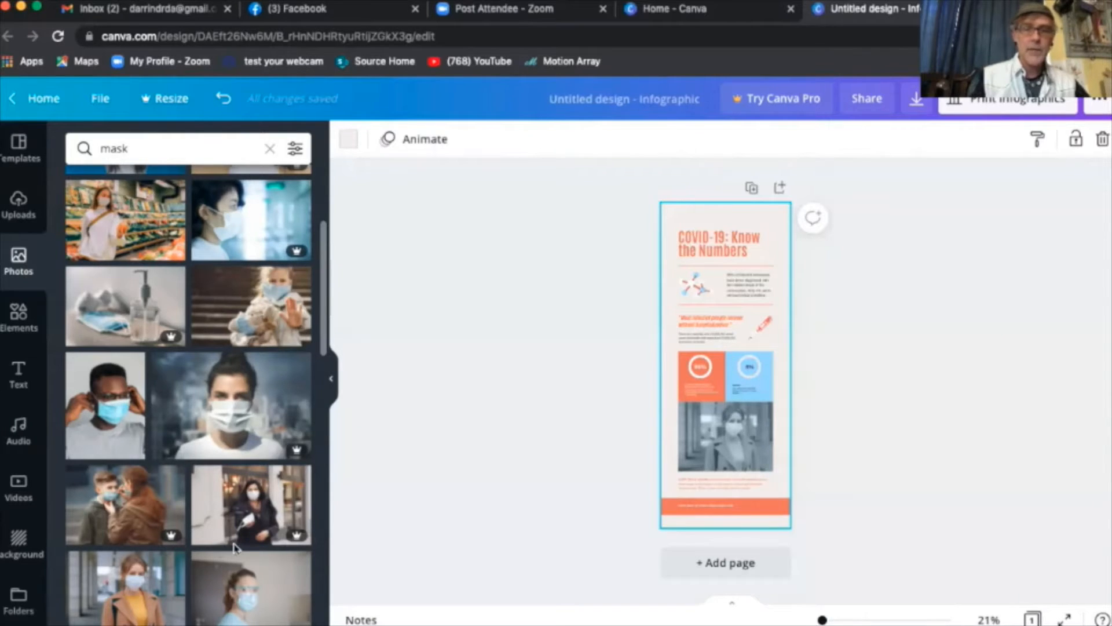
pyautogui.scroll(-3, 237, 549)
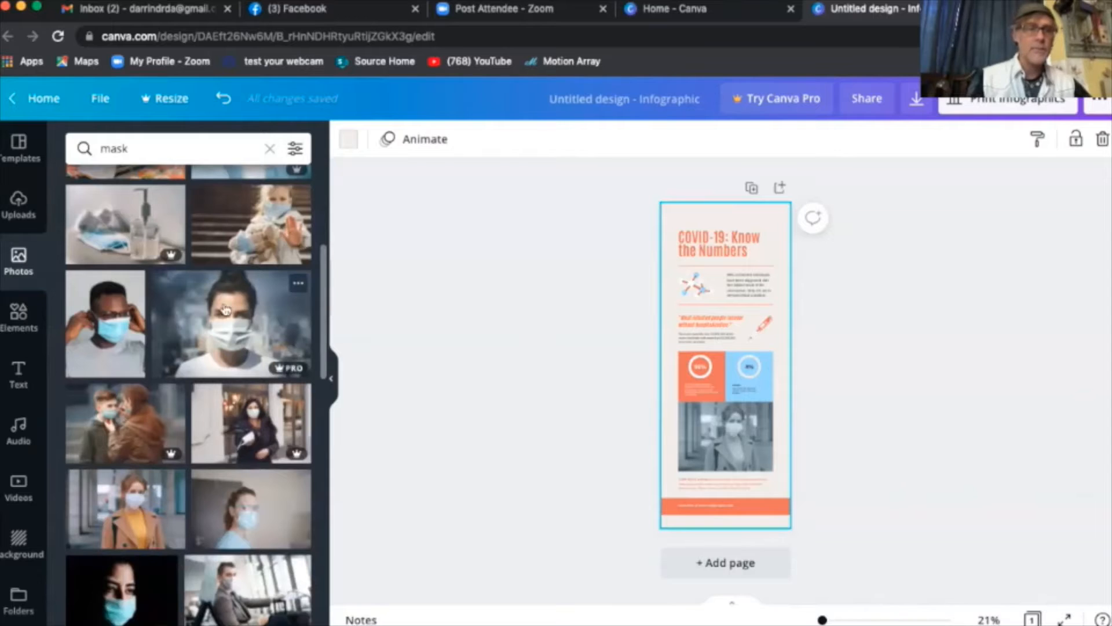
# - Switch to Elements, step through the category filters, and scroll to the Coronavirus collection
pyautogui.click(20, 324)
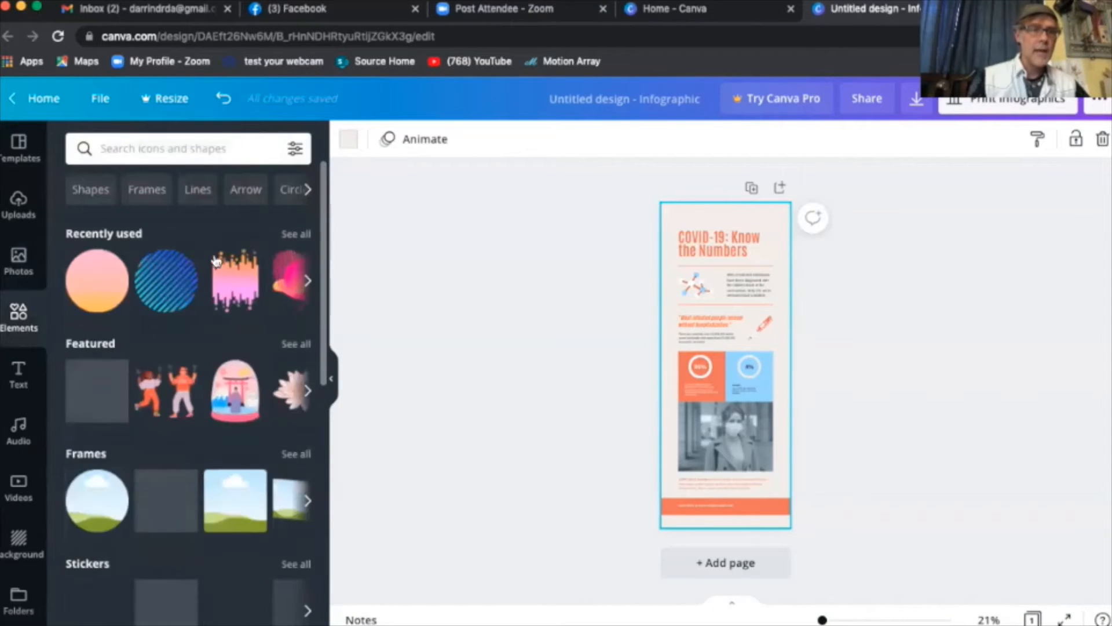
pyautogui.click(308, 194)
pyautogui.click(307, 194)
pyautogui.click(307, 194)
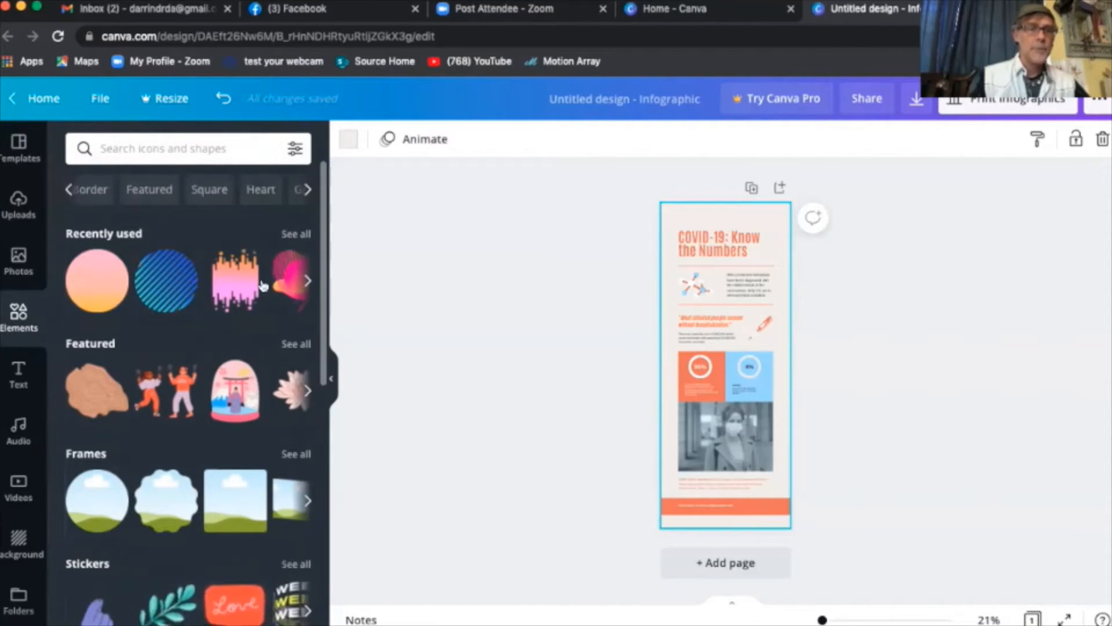
pyautogui.scroll(-1, 325, 364)
pyautogui.scroll(-6, 324, 406)
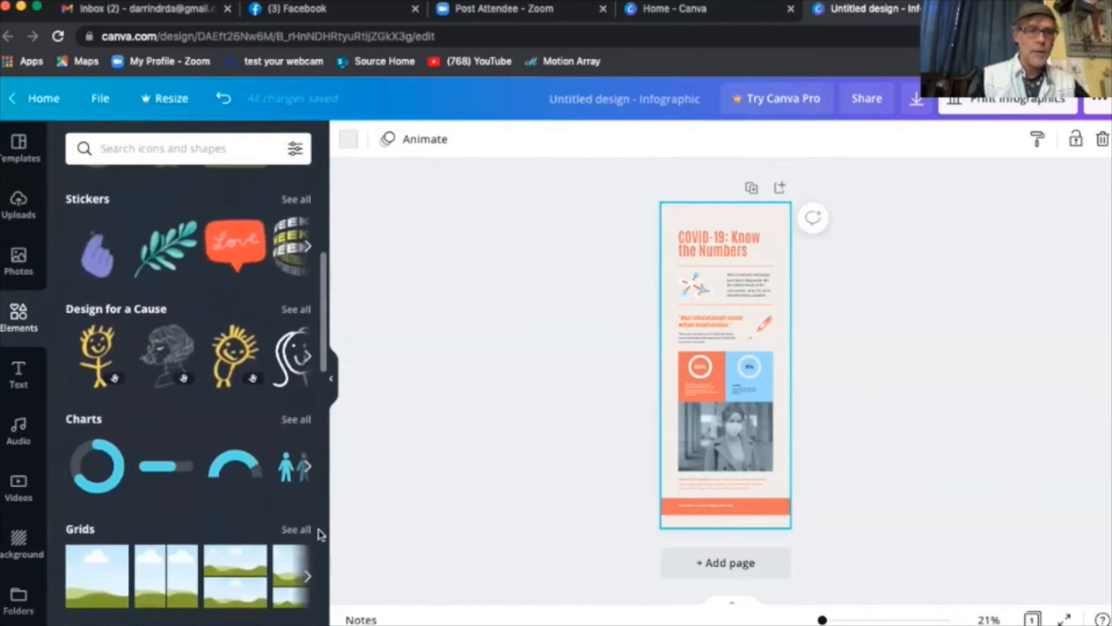
pyautogui.scroll(-5, 319, 534)
pyautogui.scroll(2, 319, 533)
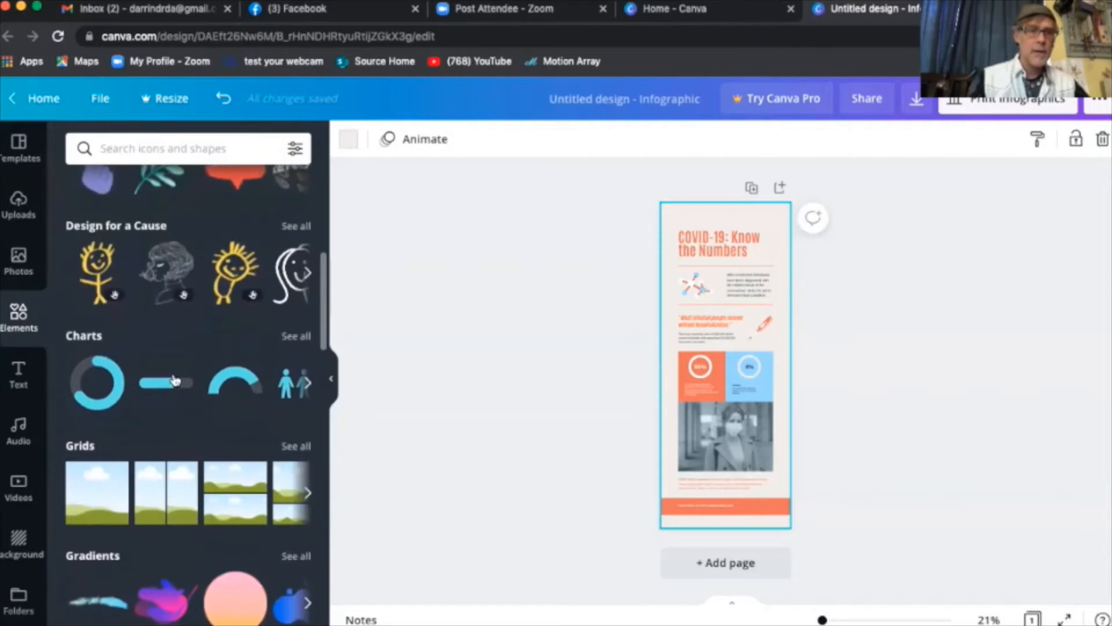
pyautogui.scroll(2, 322, 316)
pyautogui.scroll(5, 323, 316)
pyautogui.scroll(-12, 320, 359)
pyautogui.scroll(-3, 319, 405)
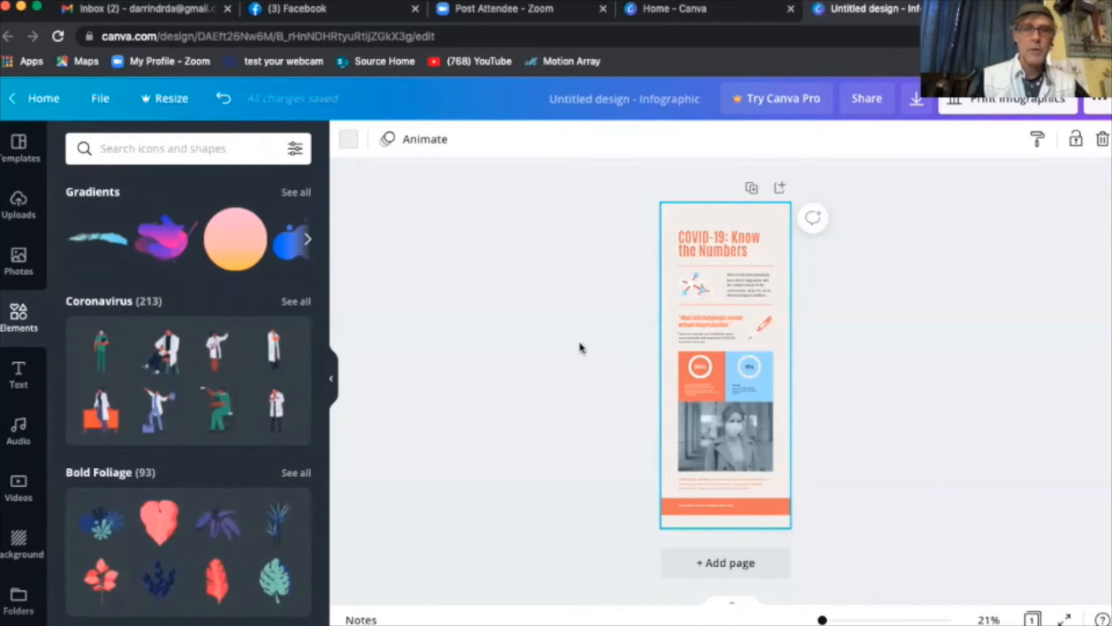
pyautogui.click(16, 373)
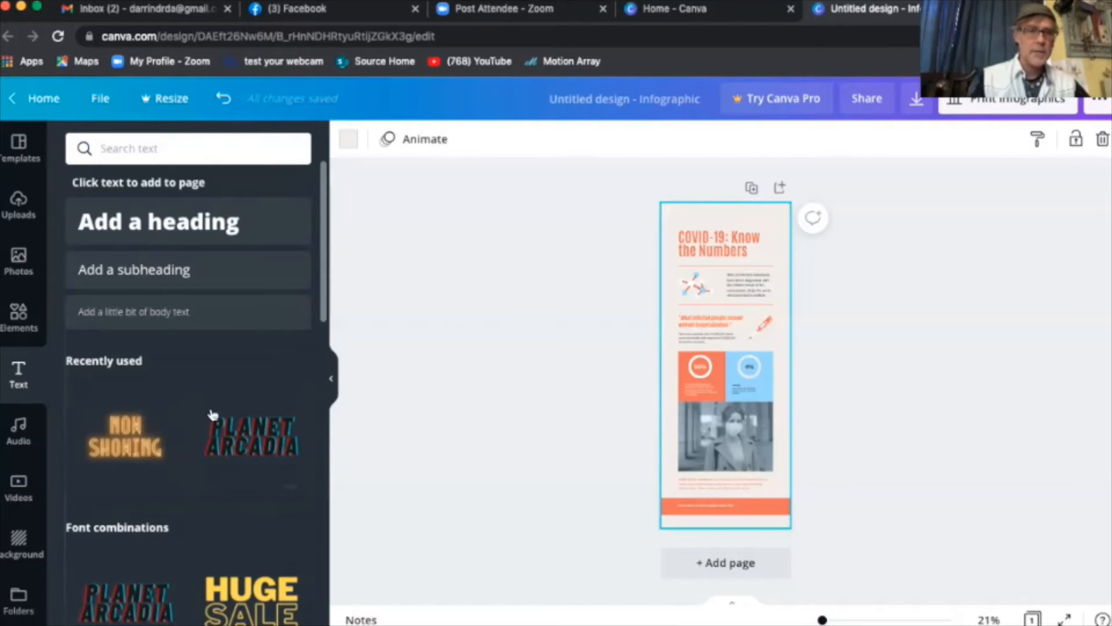
pyautogui.scroll(-4, 218, 418)
pyautogui.scroll(-5, 218, 418)
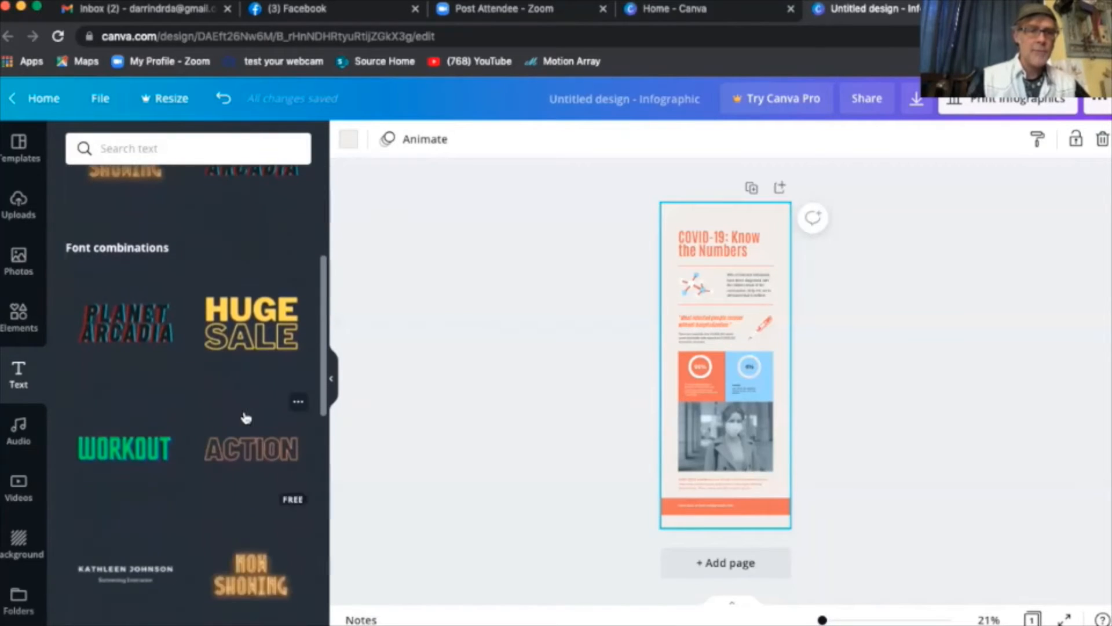
pyautogui.scroll(-3, 253, 423)
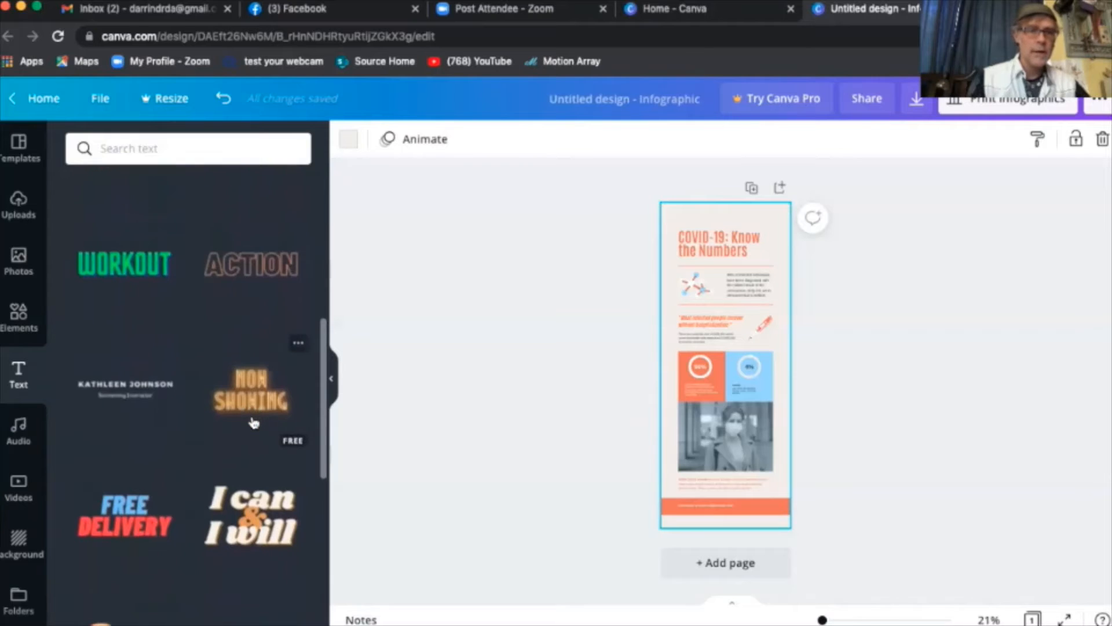
pyautogui.scroll(-3, 252, 422)
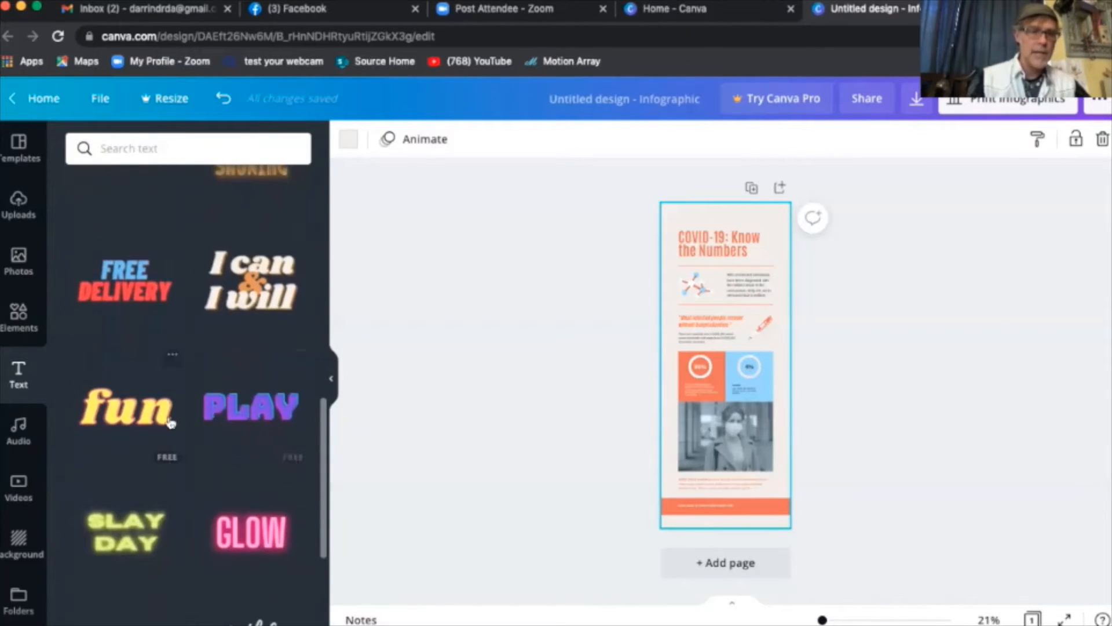
pyautogui.scroll(8, 199, 526)
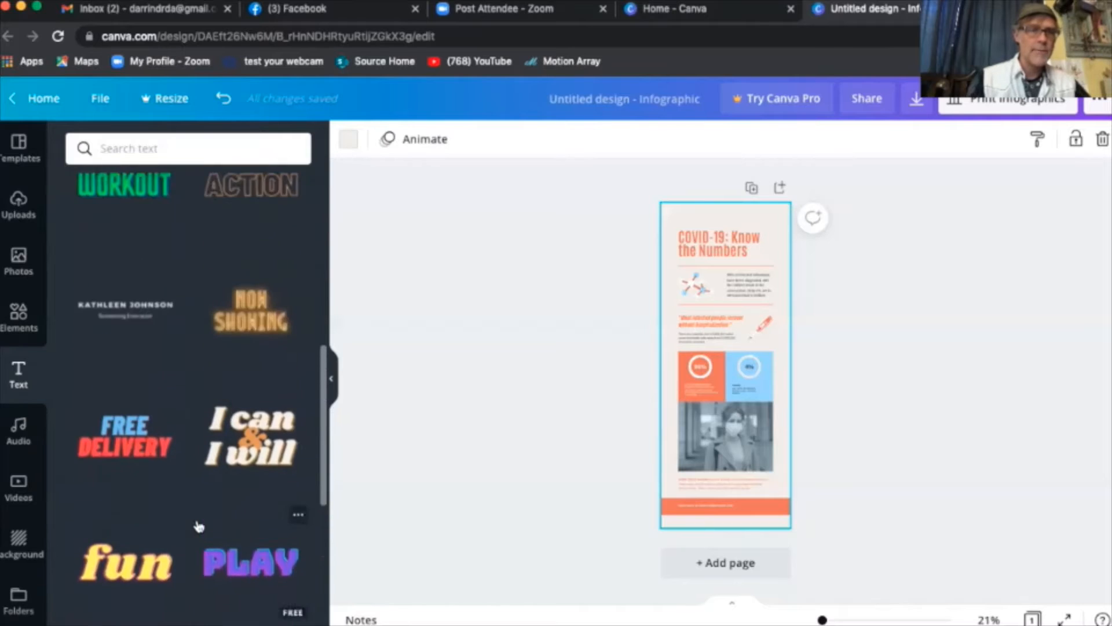
pyautogui.scroll(1, 219, 353)
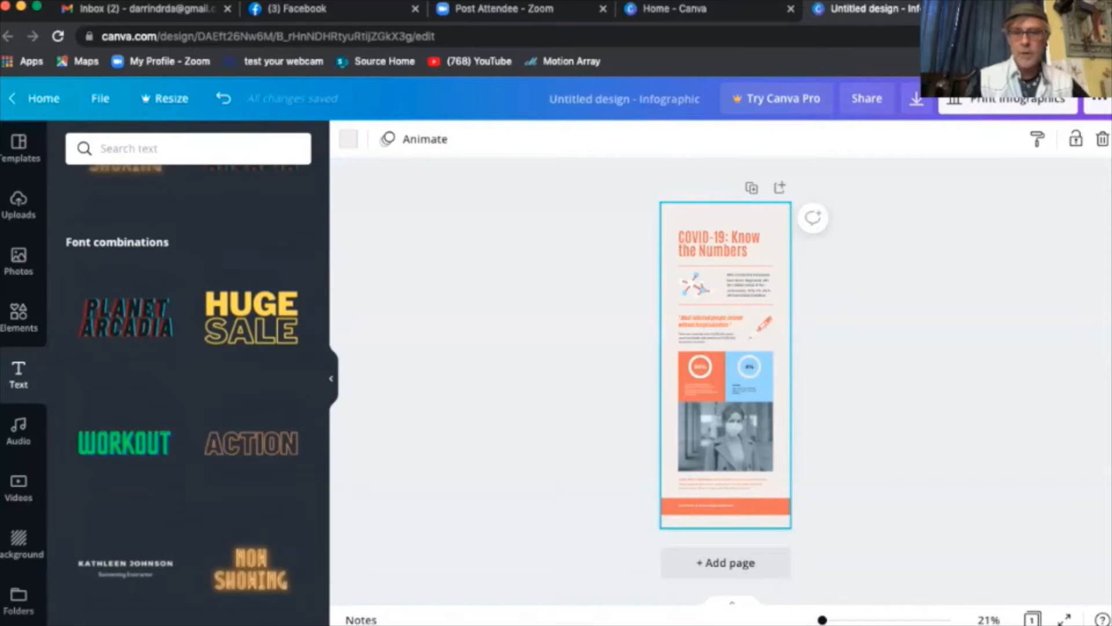
# - Zoom the page to about 77%, deselect it, and bring the title and 99% statistic into view
pyautogui.moveTo(821, 619)
pyautogui.mouseDown()
pyautogui.moveTo(865, 619)
pyautogui.moveTo(837, 619)
pyautogui.mouseUp()
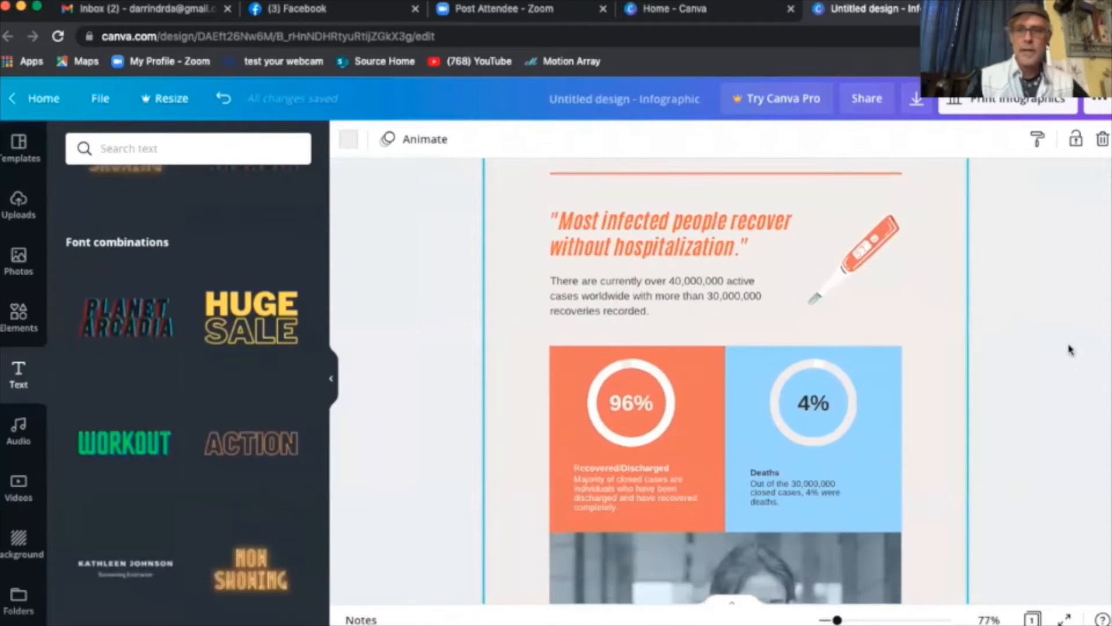
pyautogui.click(1053, 398)
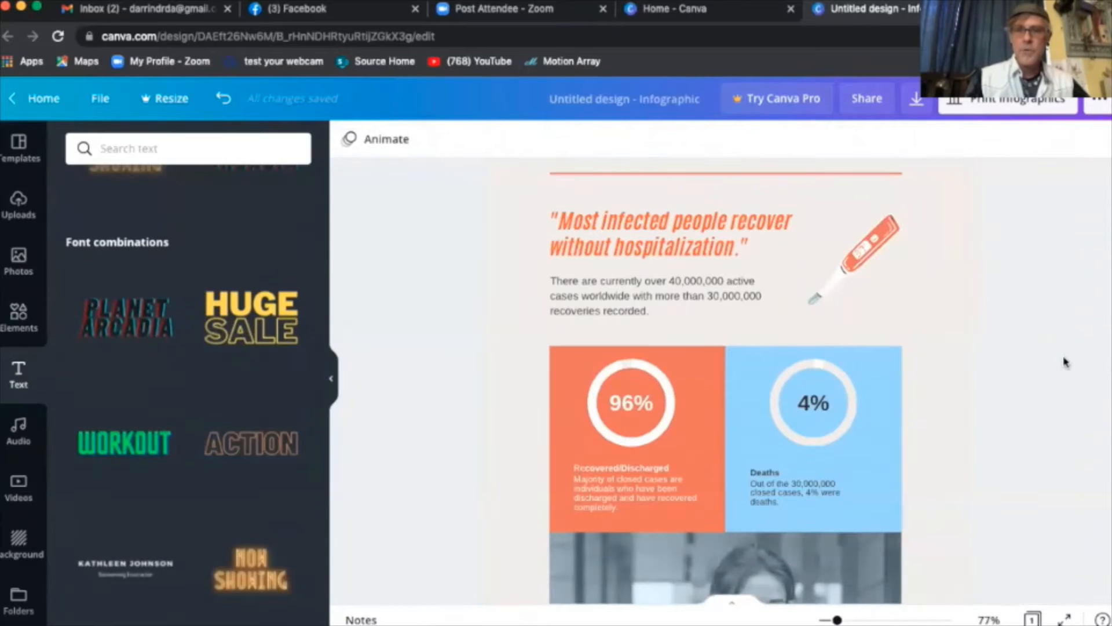
pyautogui.scroll(5, 1064, 362)
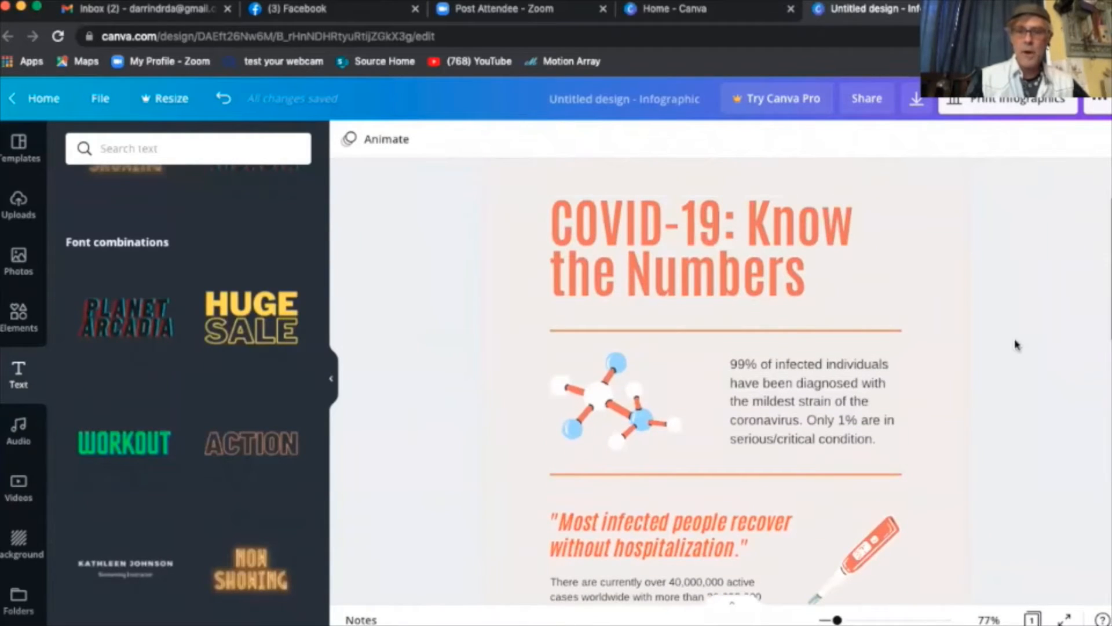
pyautogui.scroll(1, 1016, 344)
pyautogui.scroll(-1, 1018, 337)
pyautogui.scroll(1, 1017, 337)
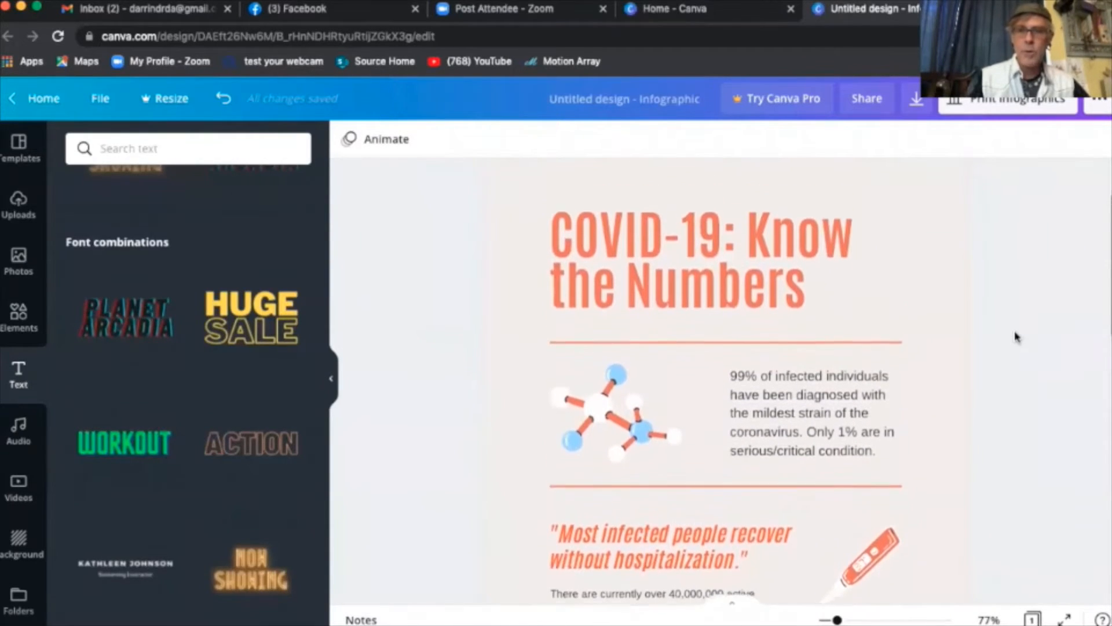
pyautogui.scroll(-1, 1018, 337)
pyautogui.scroll(2, 1016, 337)
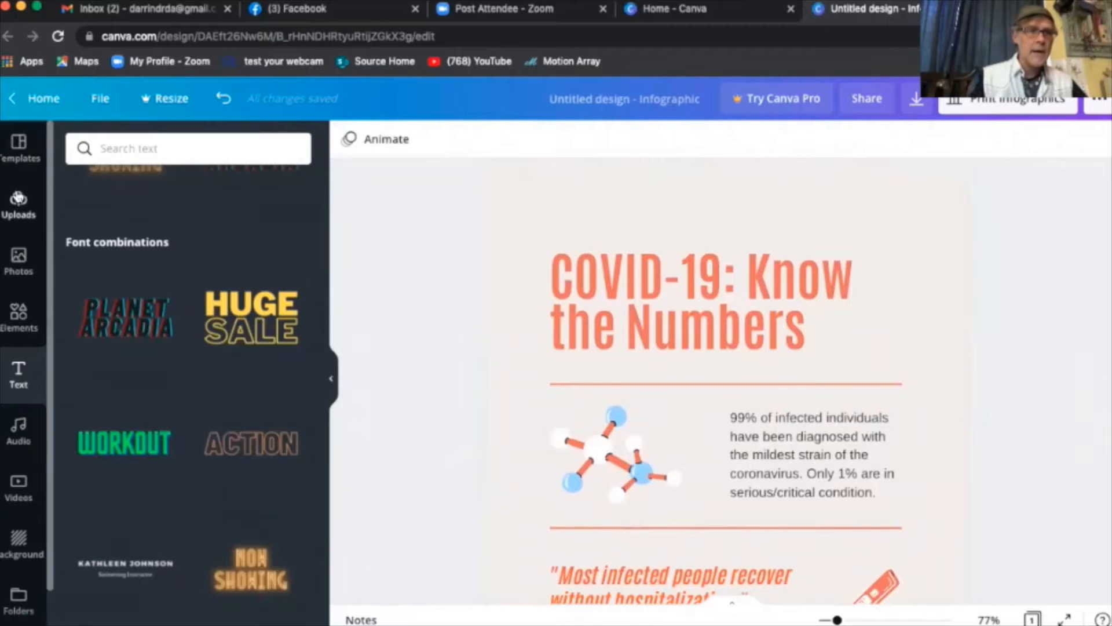
# - Set the page background colour to Yellow #ffde59
pyautogui.click(18, 258)
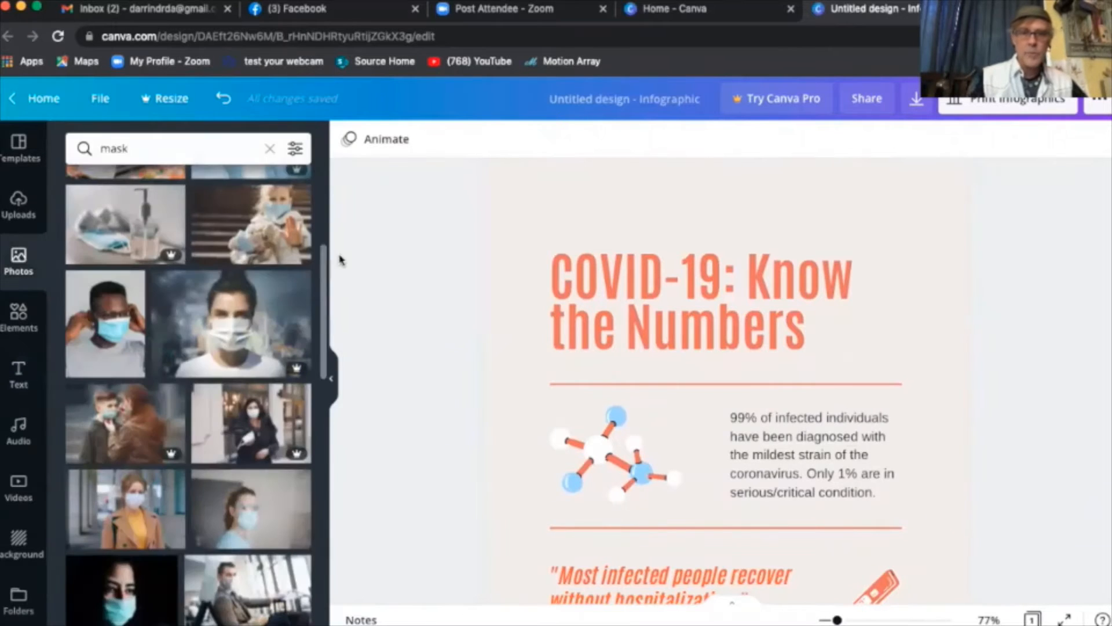
pyautogui.click(517, 285)
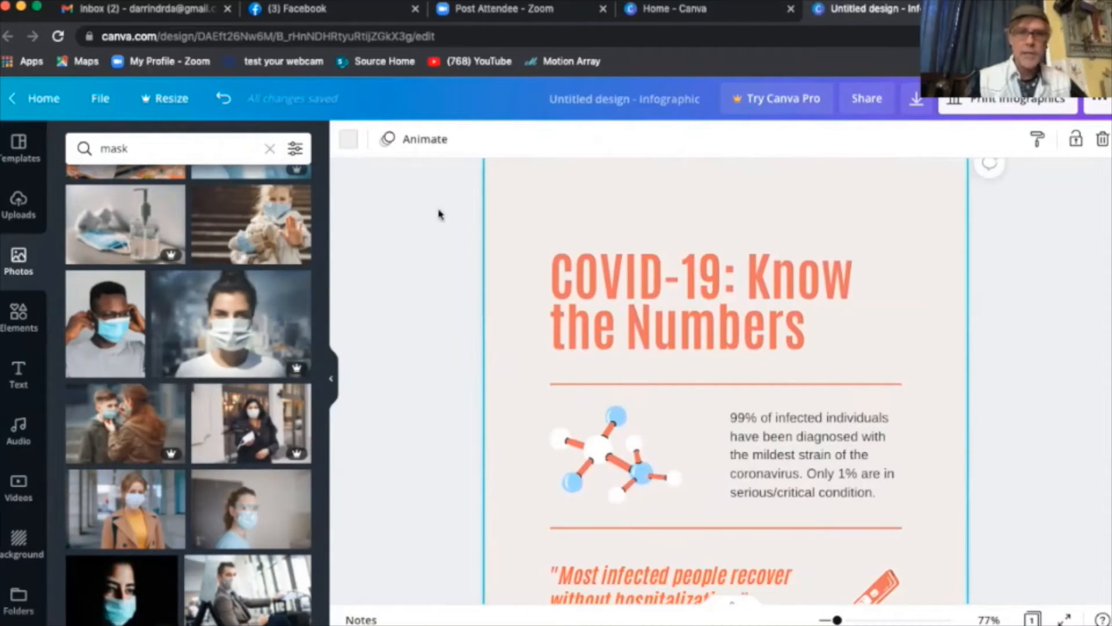
pyautogui.click(349, 141)
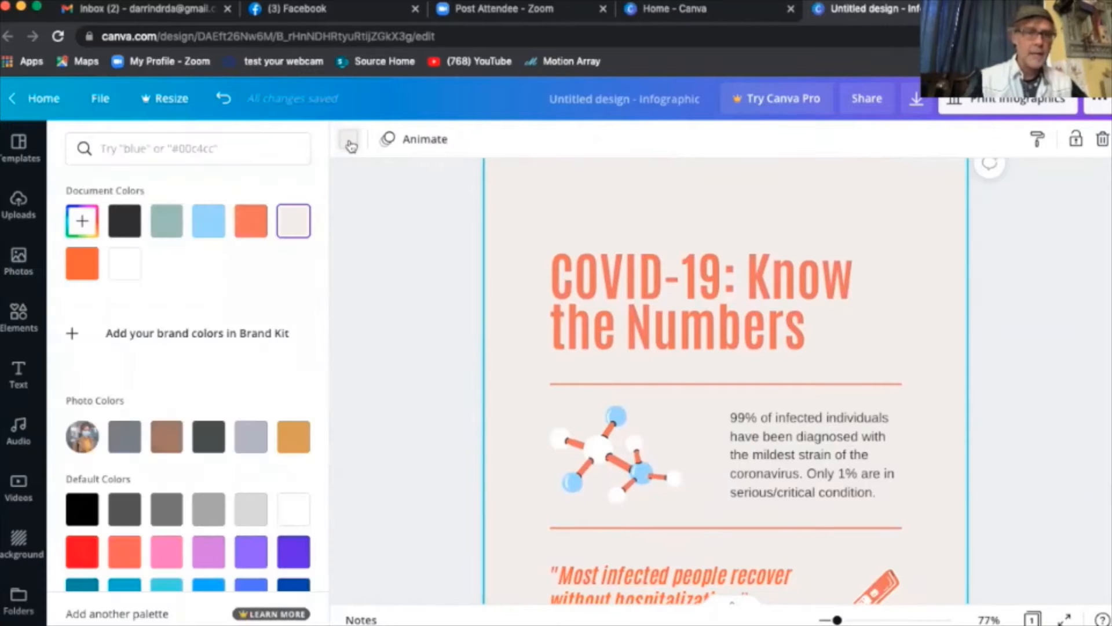
pyautogui.scroll(-2, 301, 383)
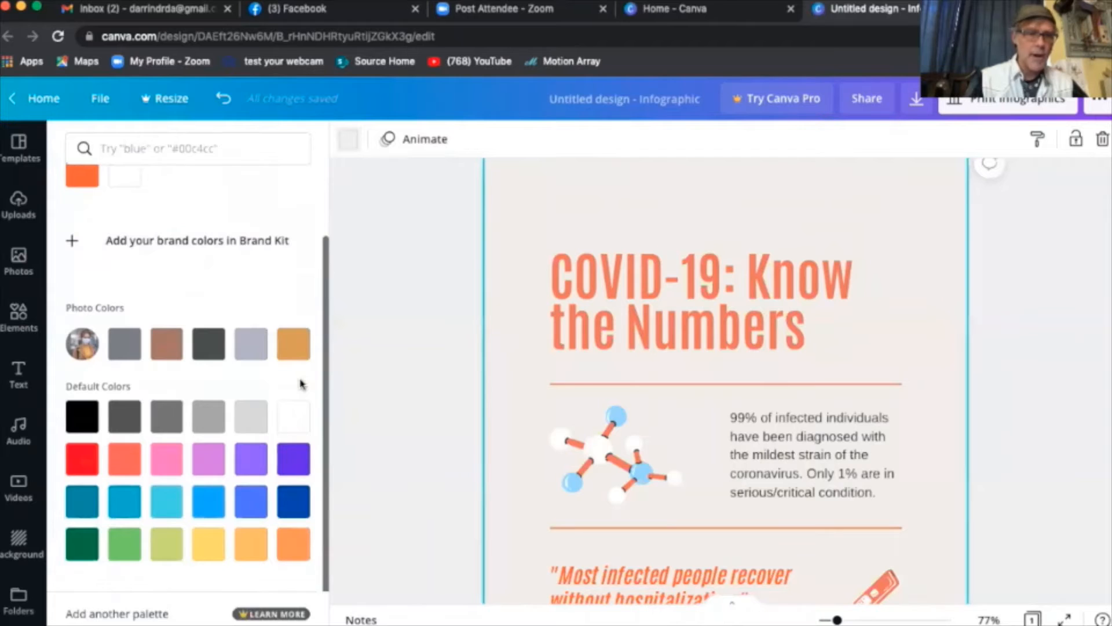
pyautogui.click(209, 543)
pyautogui.click(397, 423)
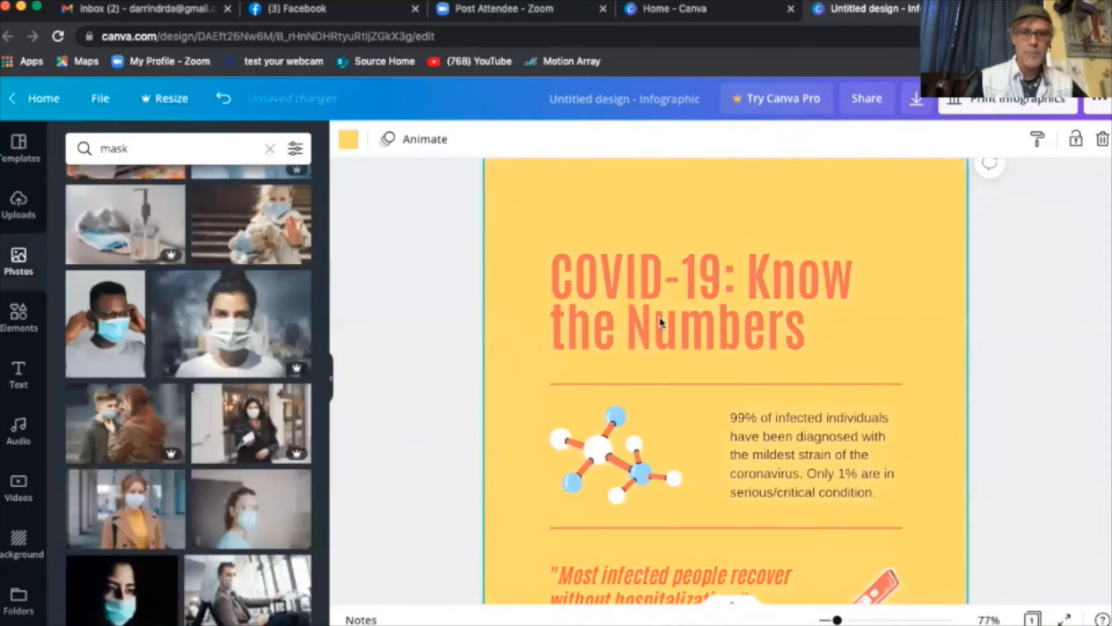
pyautogui.scroll(-1, 927, 390)
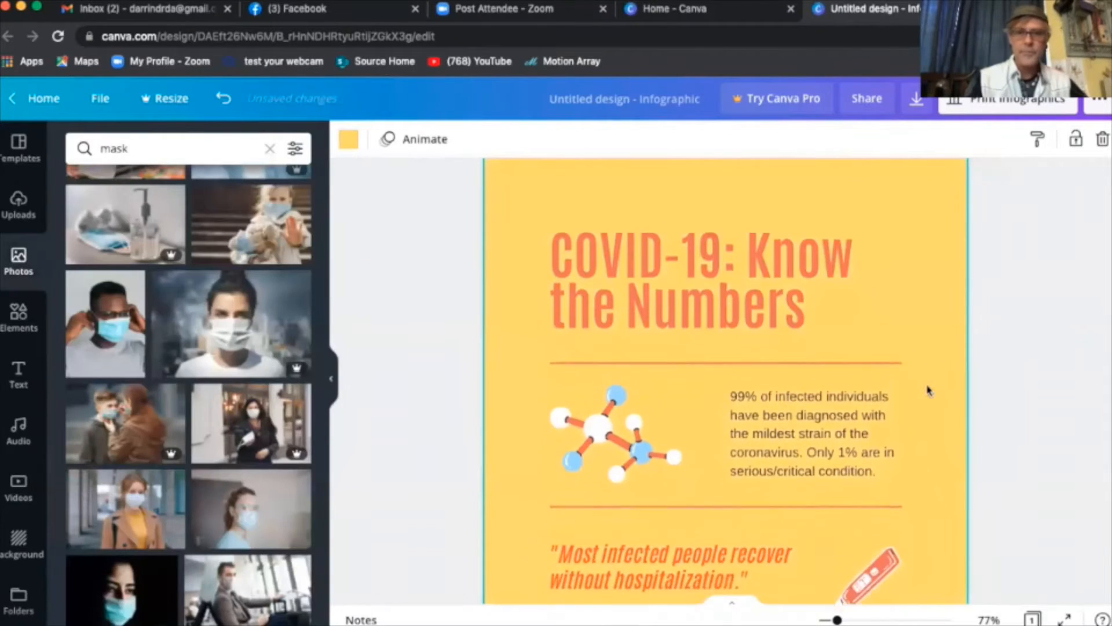
pyautogui.scroll(3, 928, 390)
# - Widen the title text box to the right and enter the title text for editing
pyautogui.click(791, 342)
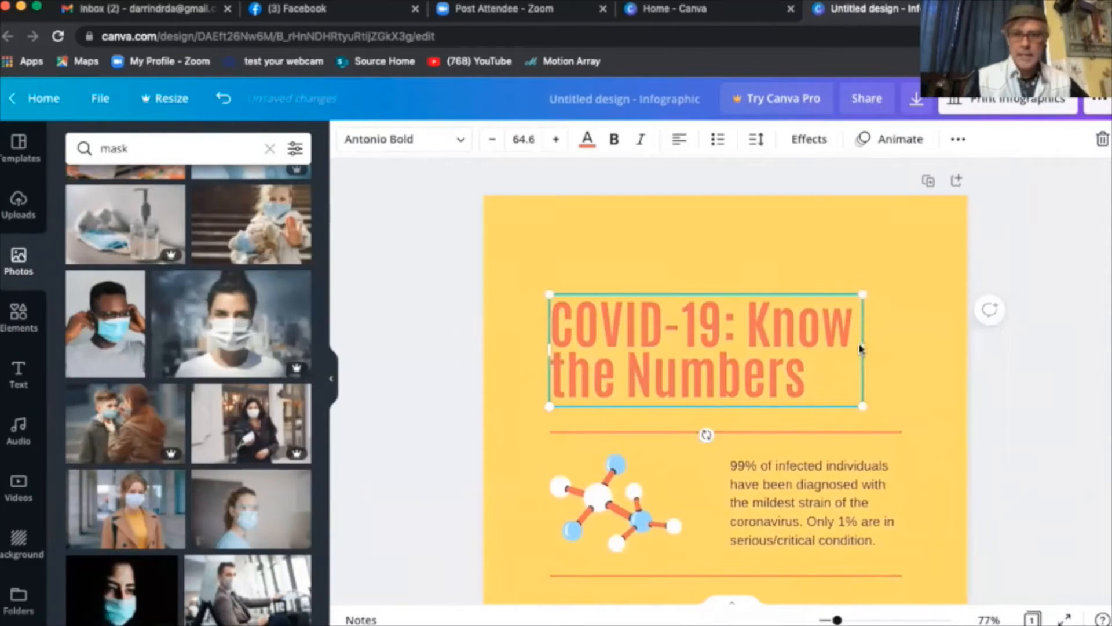
pyautogui.moveTo(875, 346); pyautogui.dragTo(903, 345)
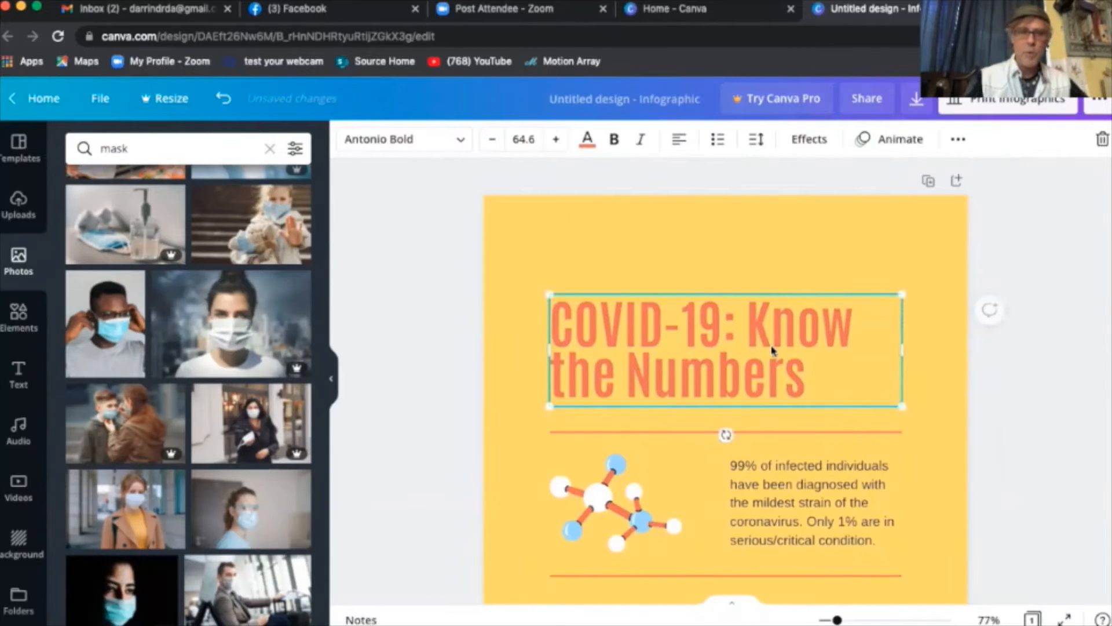
pyautogui.doubleClick(746, 322)
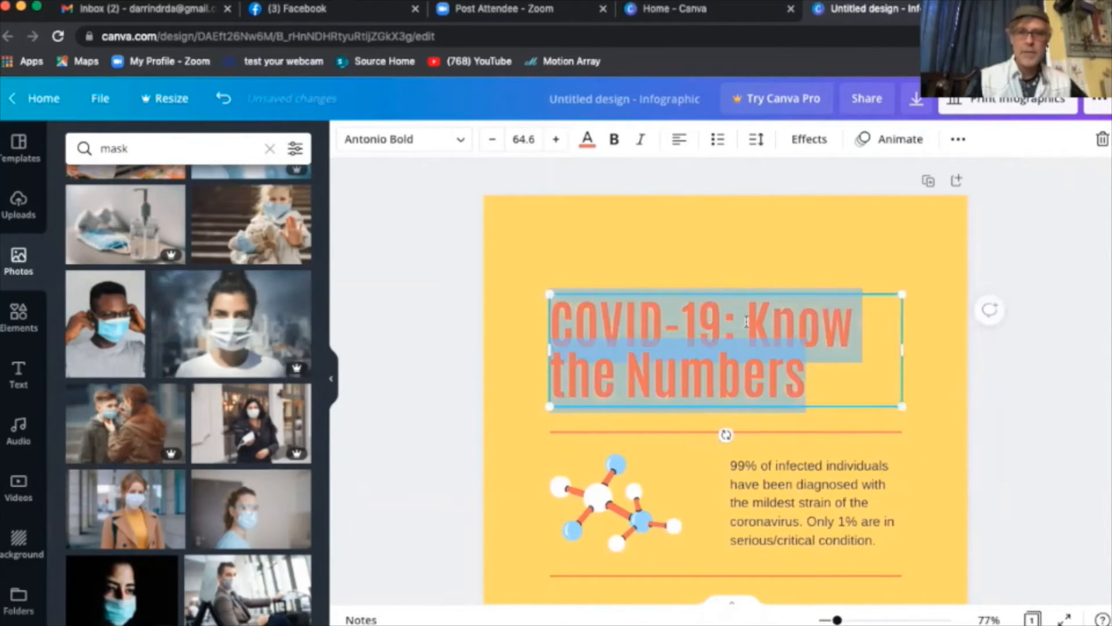
pyautogui.click(747, 322)
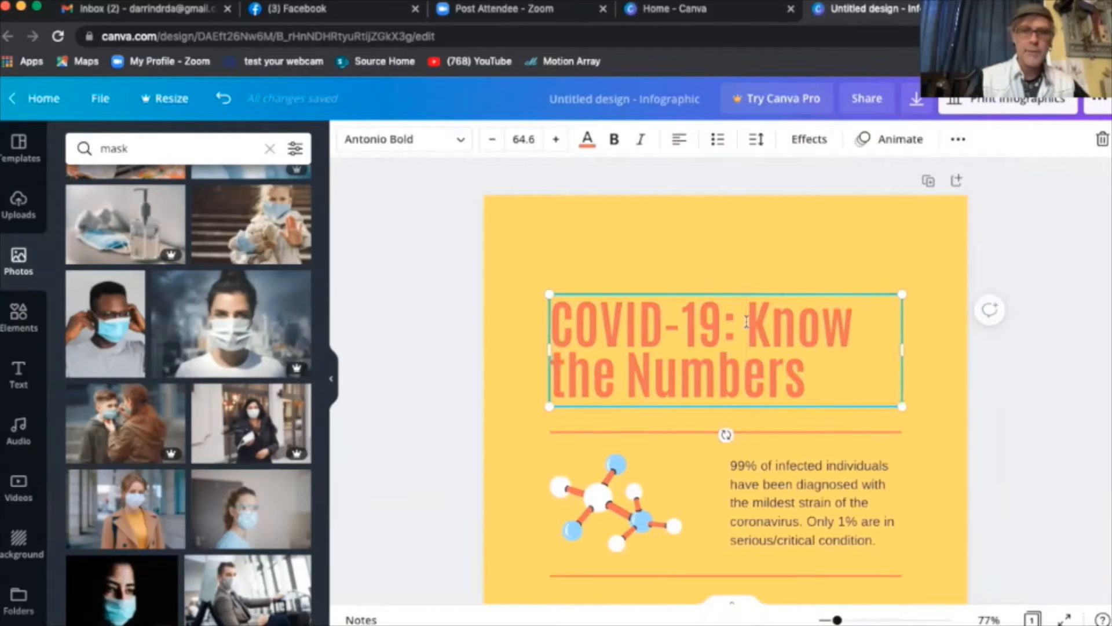
pyautogui.moveTo(747, 321); pyautogui.dragTo(806, 369)
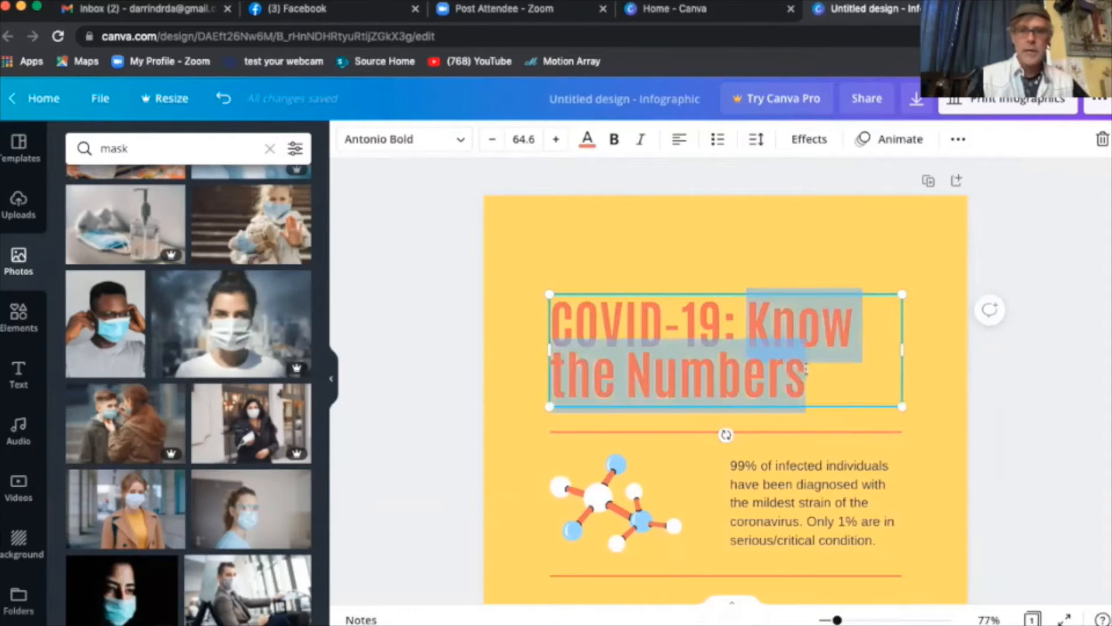
pyautogui.click(769, 343)
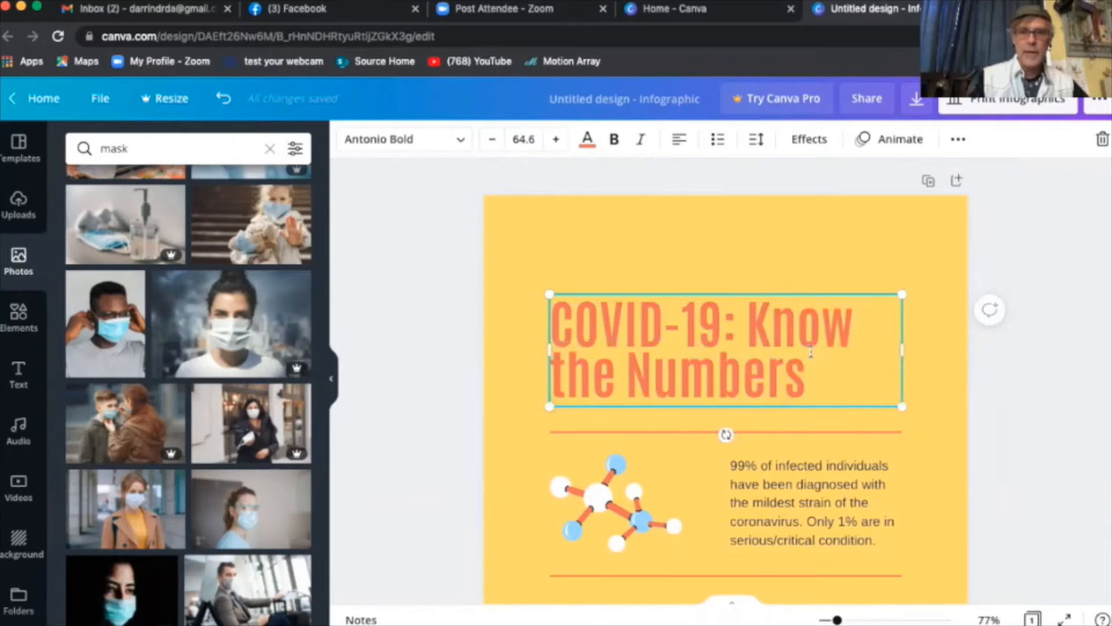
pyautogui.doubleClick(790, 330)
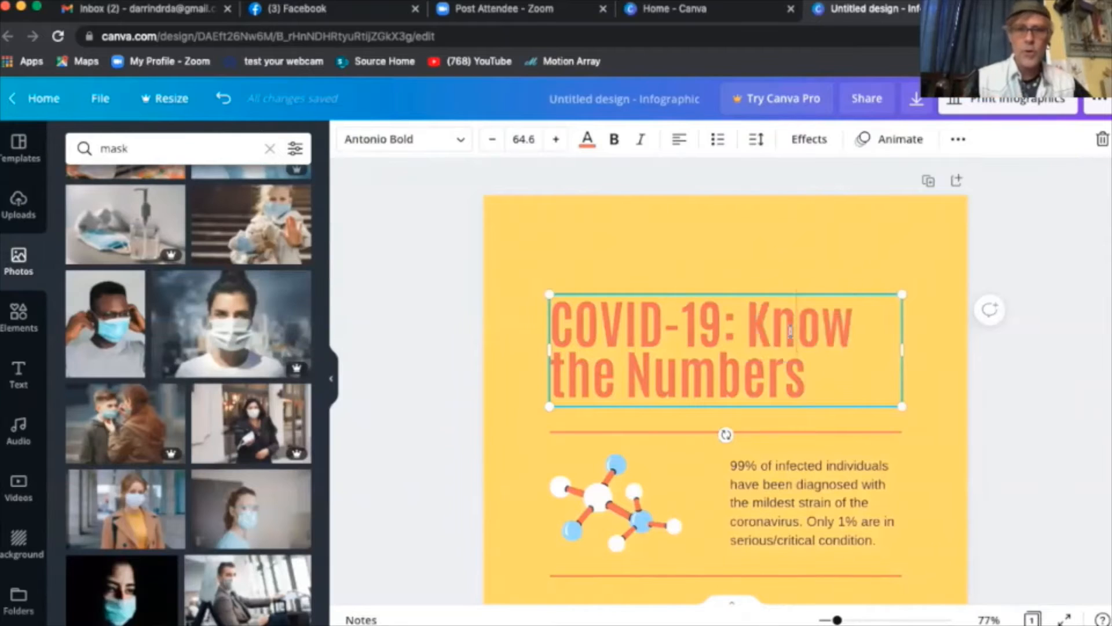
pyautogui.tripleClick(790, 330)
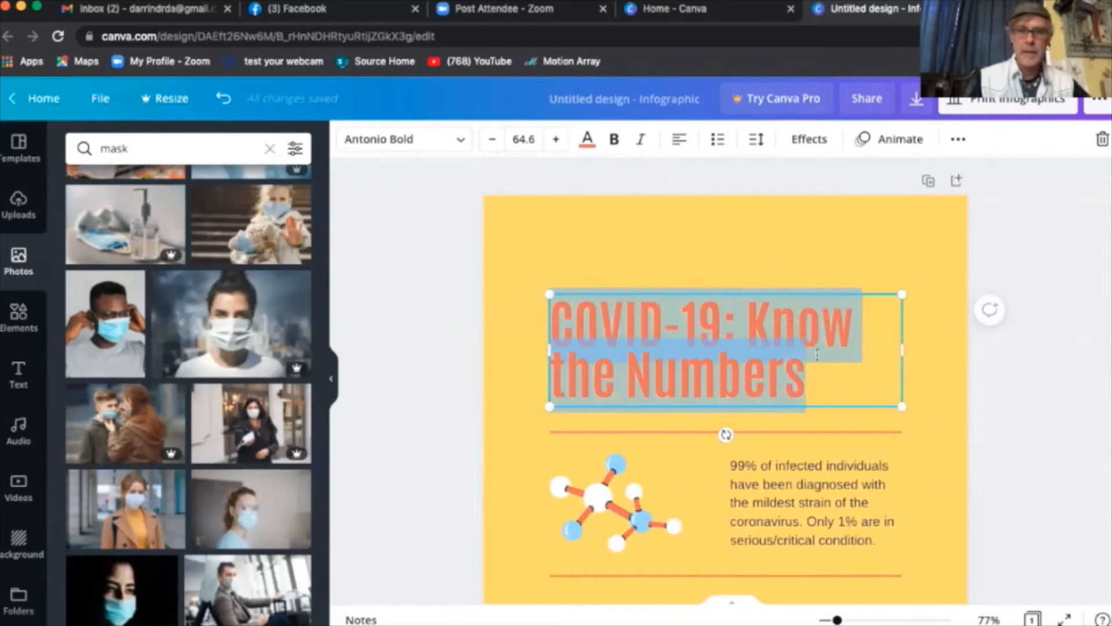
pyautogui.click(774, 340)
# - Delete 'COVID-19:' and the leading space so the title reads 'Know the Numbers'
pyautogui.moveTo(736, 324); pyautogui.dragTo(553, 325)
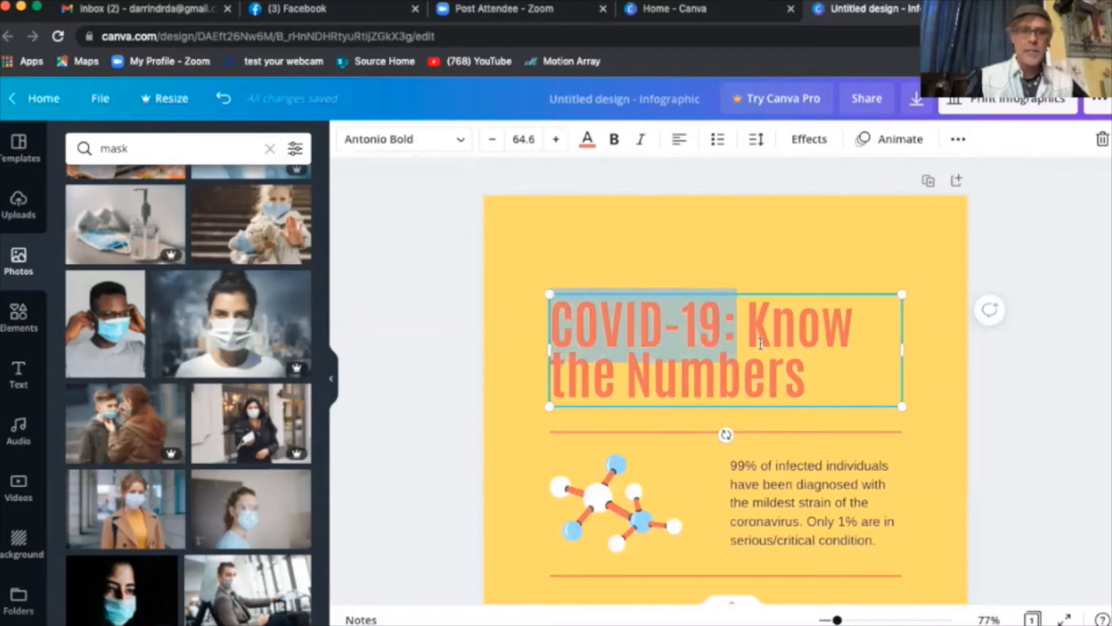
pyautogui.press('BackSpace')
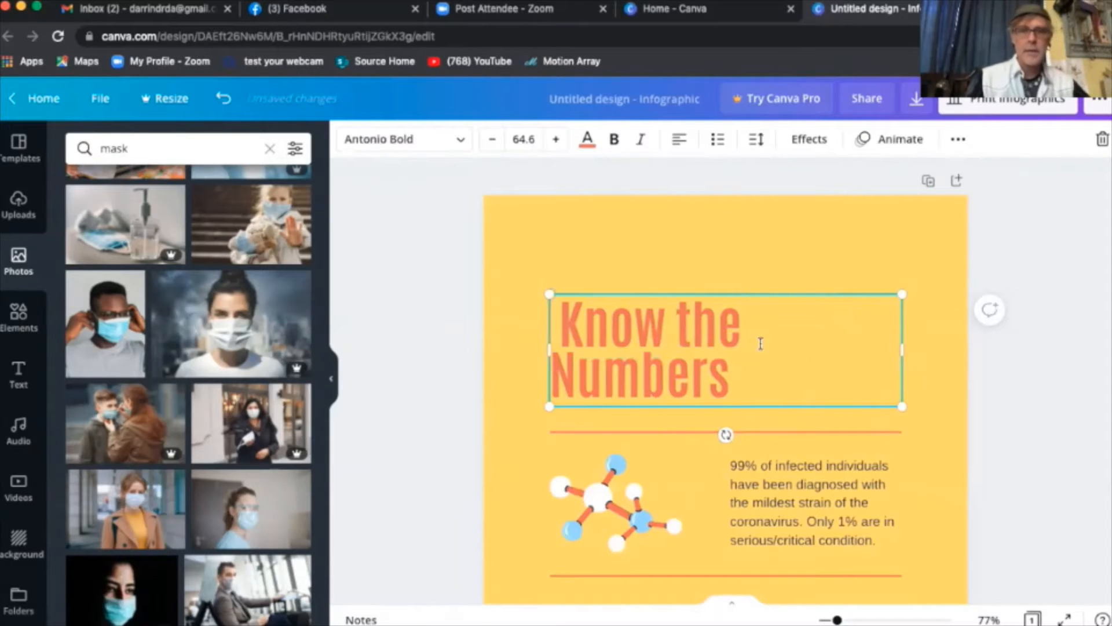
pyautogui.press('Delete')
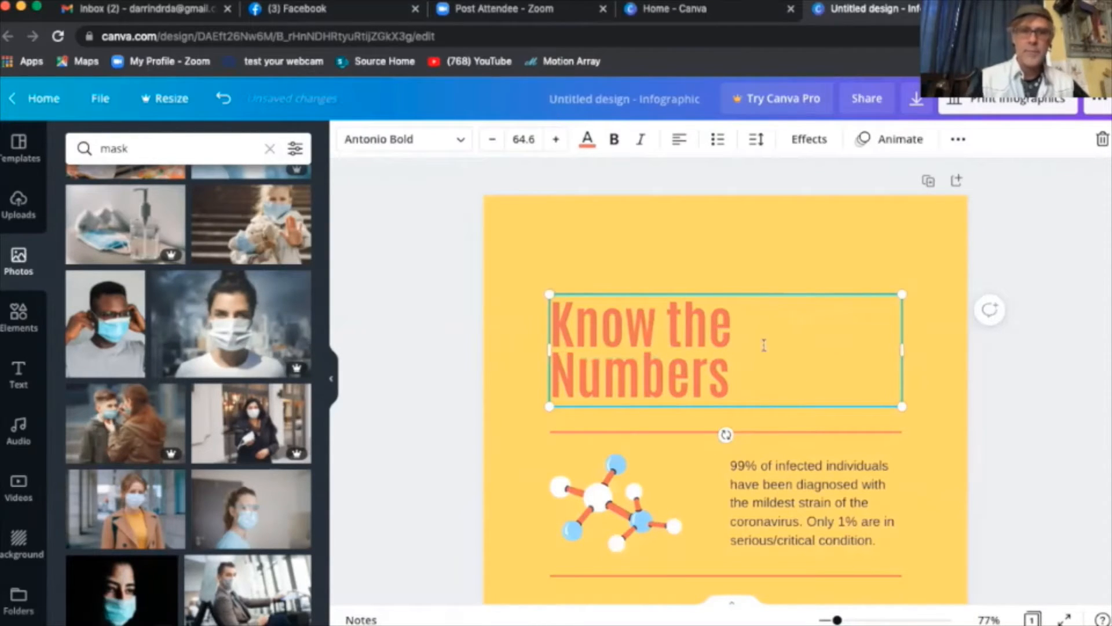
# - Select the 'Know the Numbers' title and open its Antonio Bold font list
pyautogui.moveTo(745, 384); pyautogui.dragTo(536, 334)
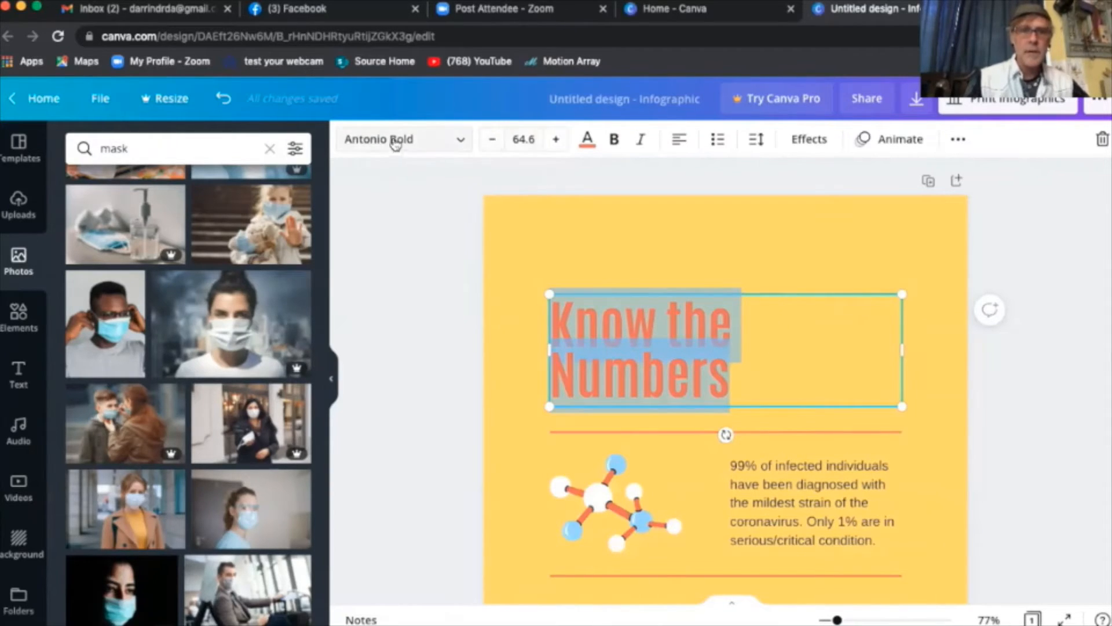
pyautogui.click(460, 141)
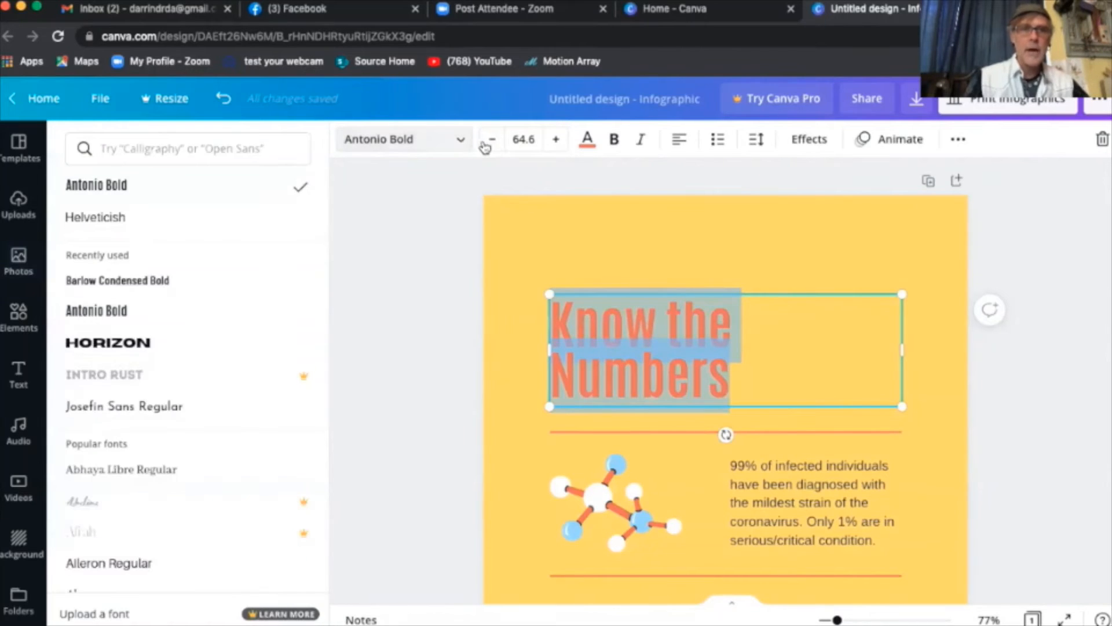
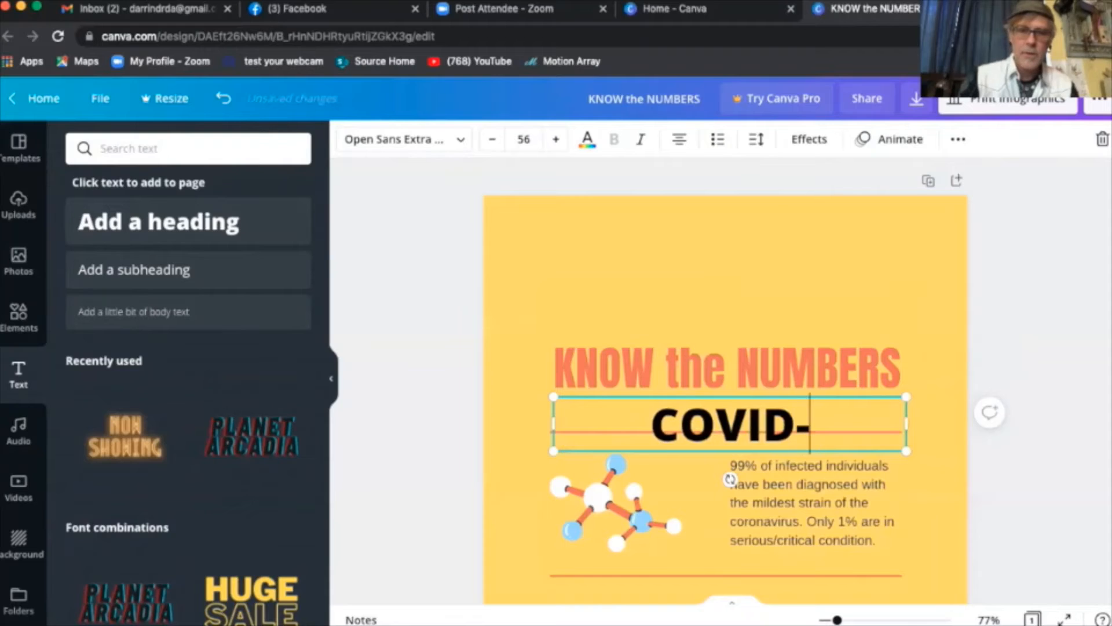
# - Finish the heading as 'COVID-19' without the trailing colon and select the whole line
pyautogui.write('19')
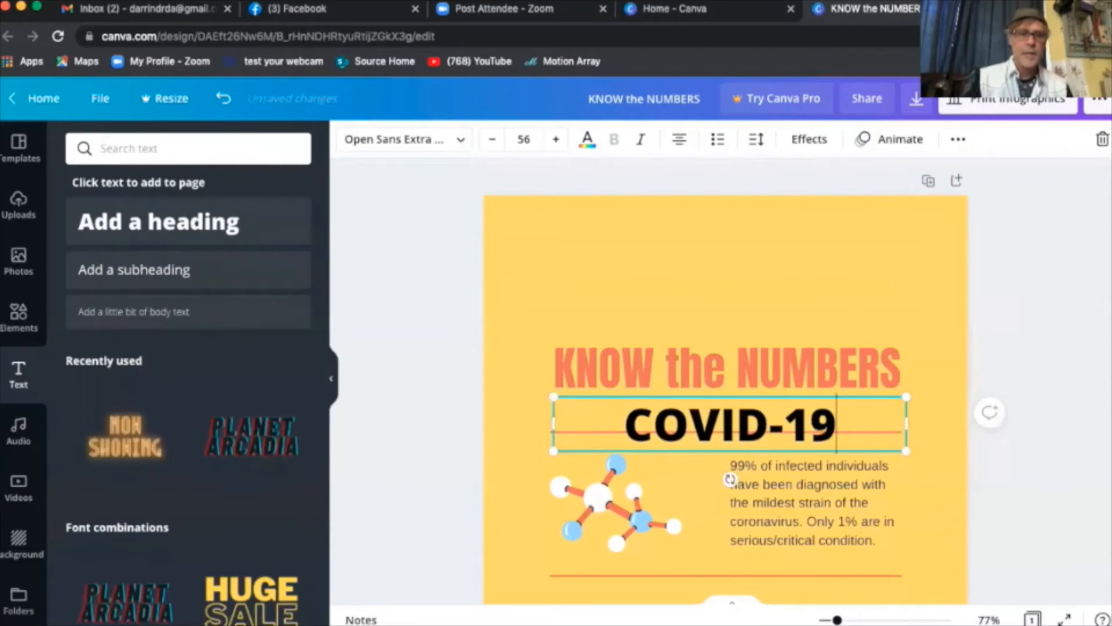
pyautogui.write(':')
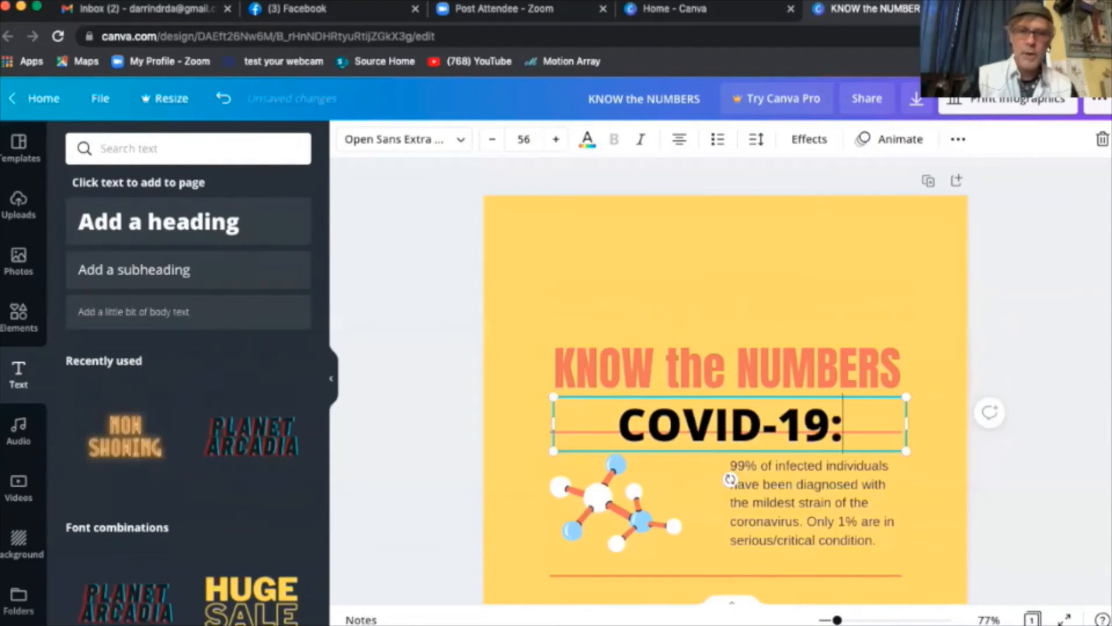
pyautogui.press('BackSpace')
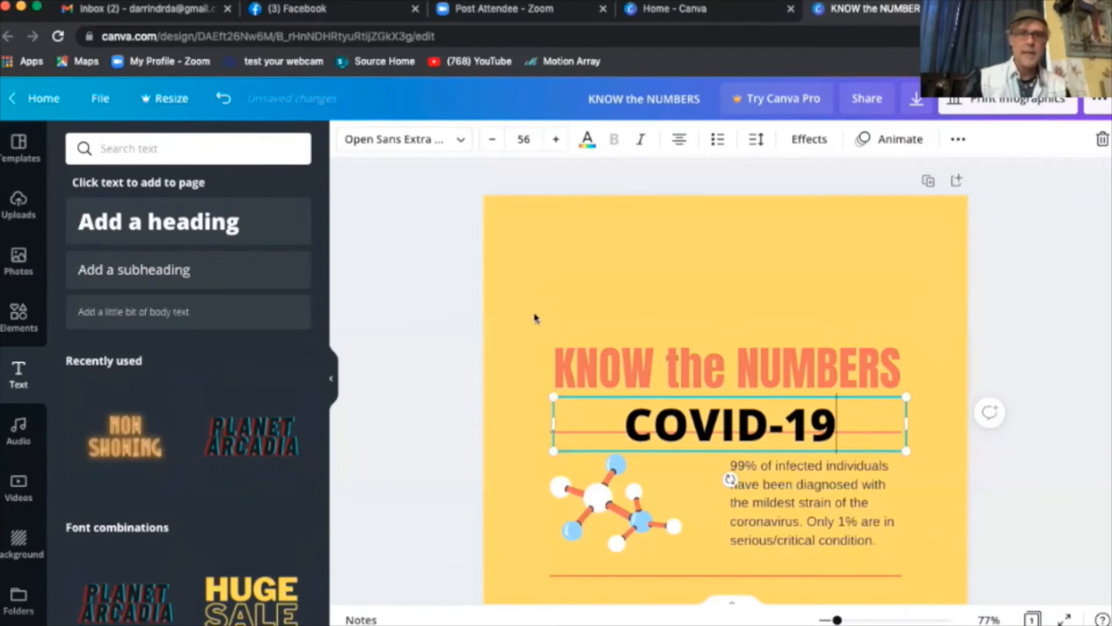
pyautogui.moveTo(838, 423); pyautogui.dragTo(621, 423)
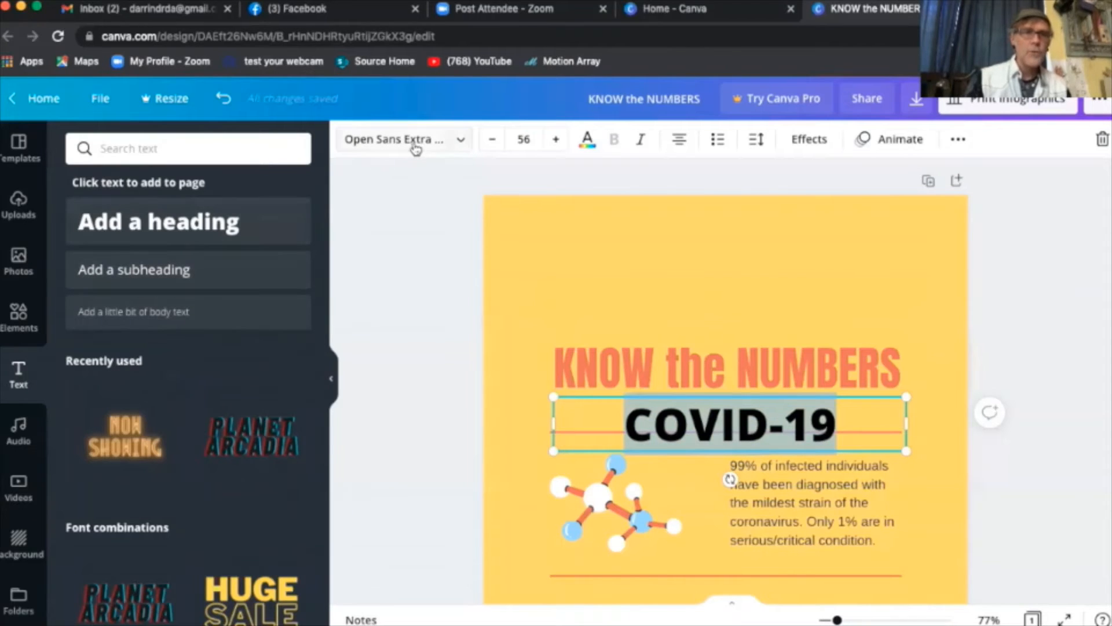
# - Change the COVID-19 text's font to Horizon after trying Archivo Black
pyautogui.click(459, 140)
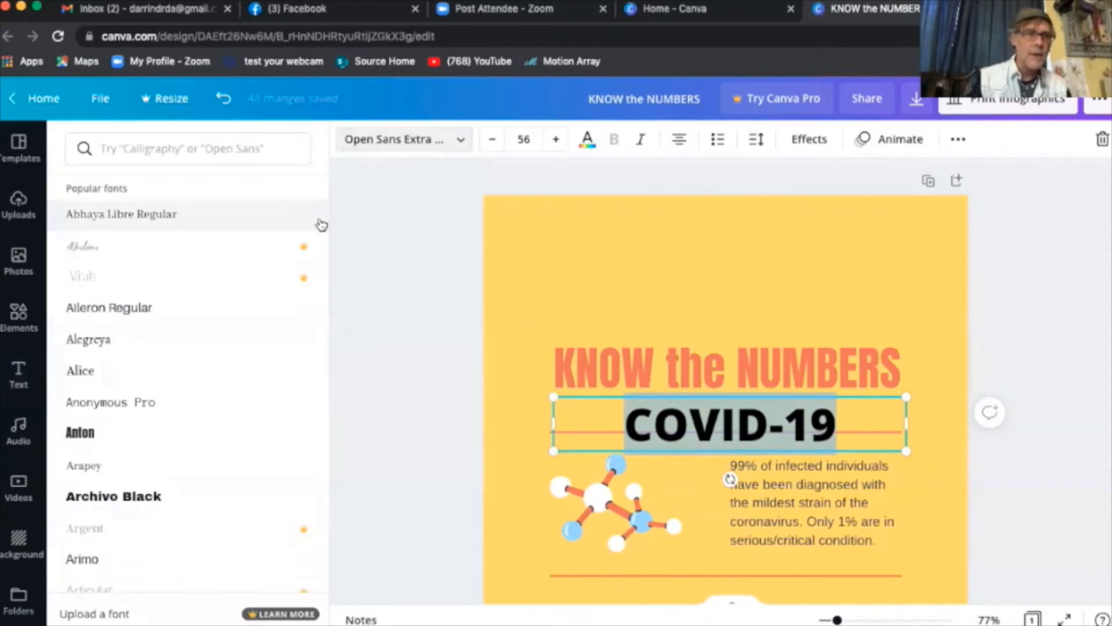
pyautogui.click(164, 499)
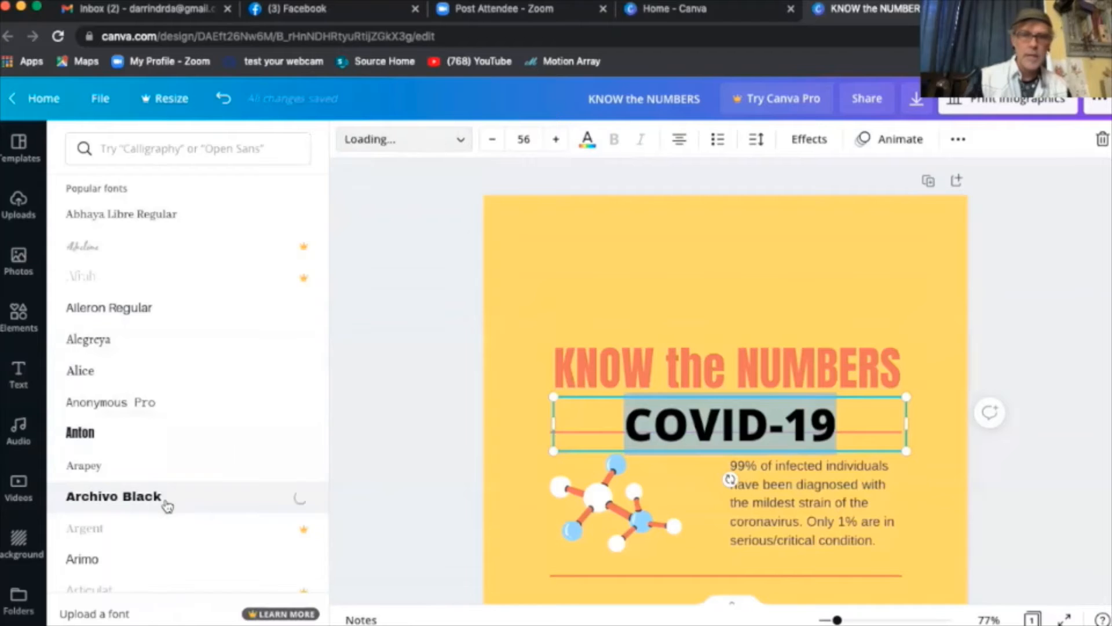
pyautogui.scroll(5, 183, 284)
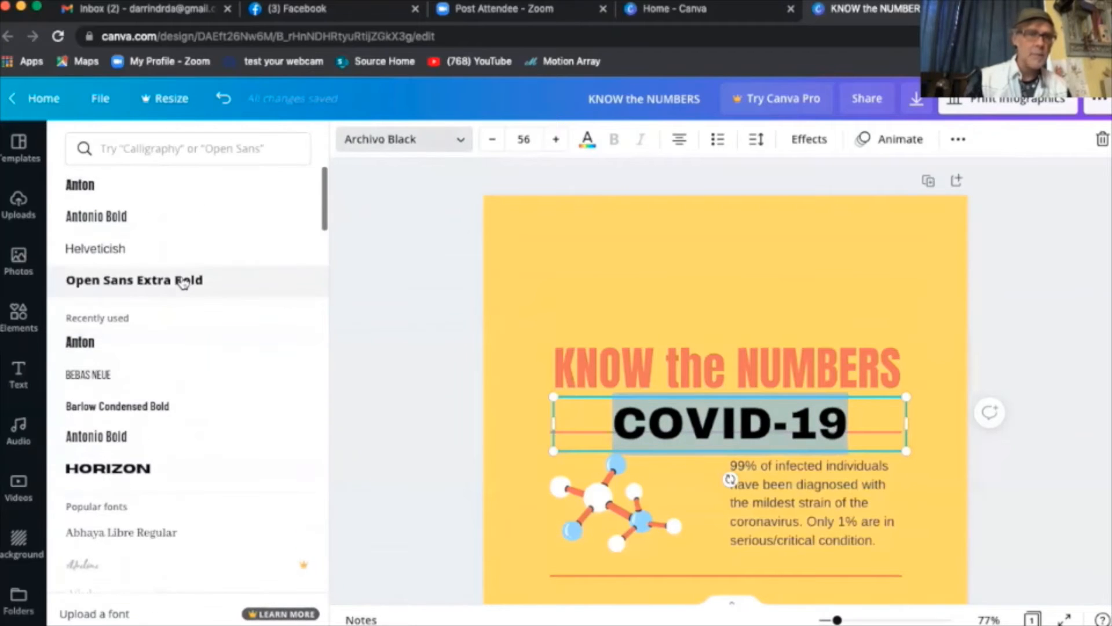
pyautogui.scroll(-10, 196, 283)
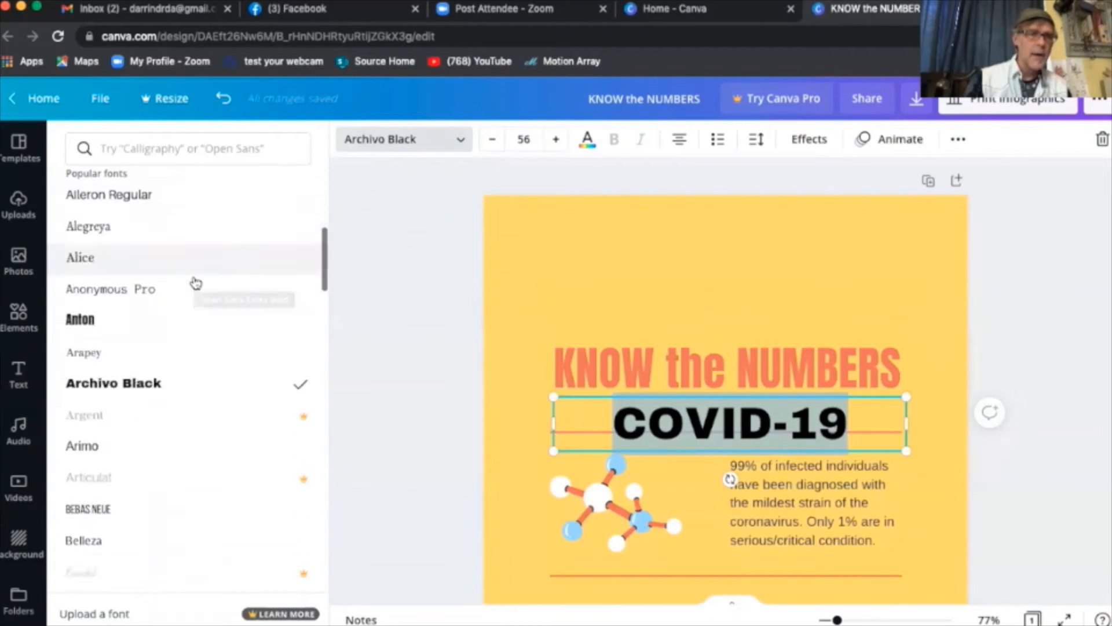
pyautogui.scroll(-8, 195, 284)
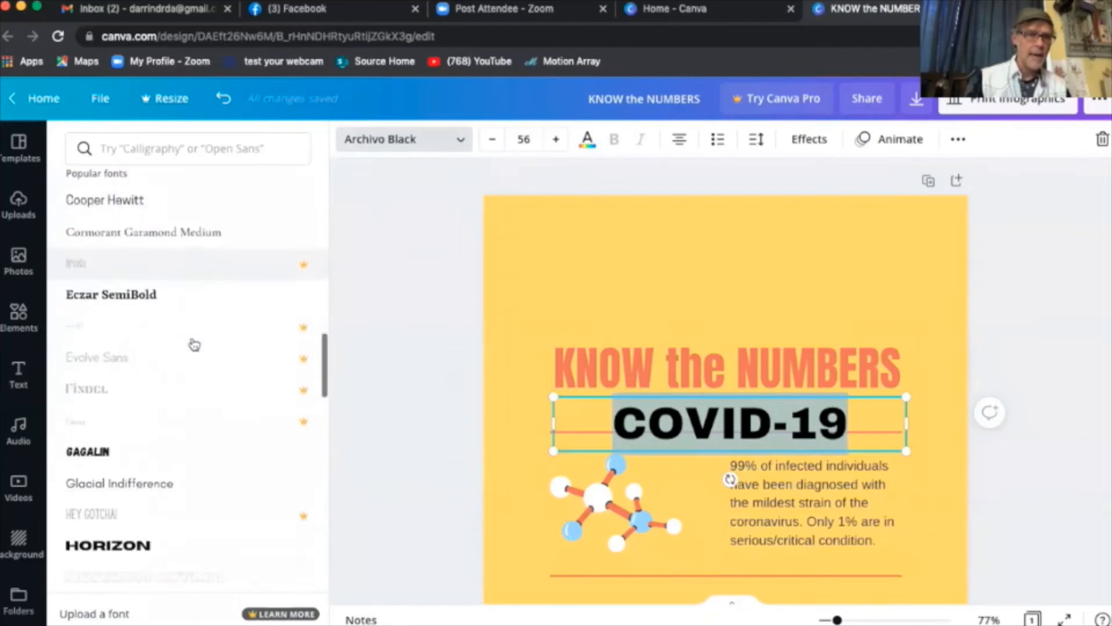
pyautogui.click(144, 253)
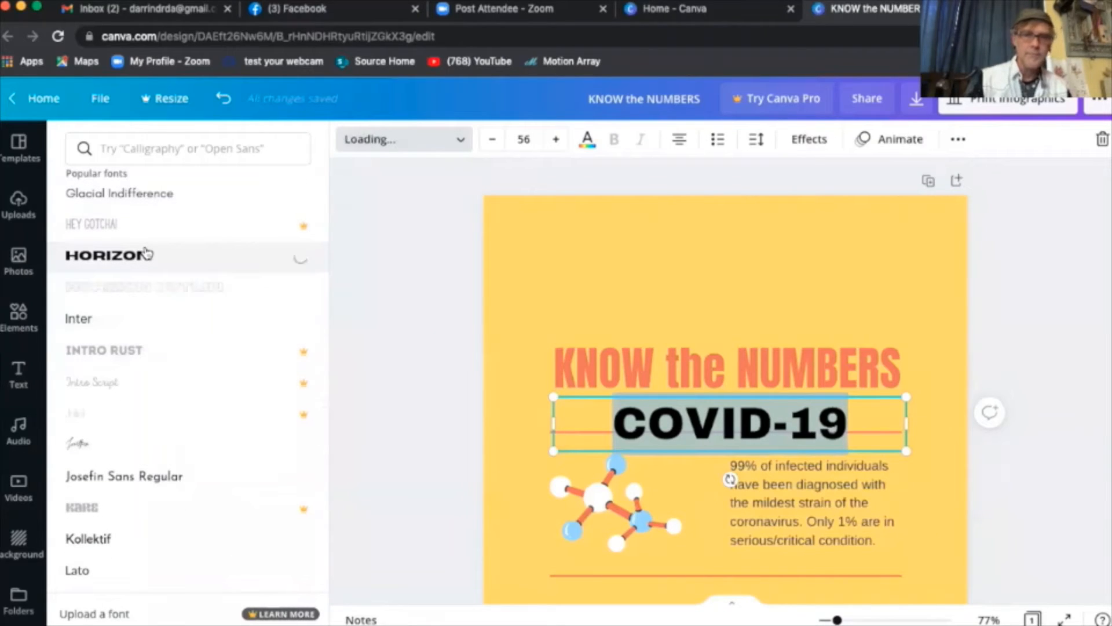
pyautogui.scroll(-8, 229, 345)
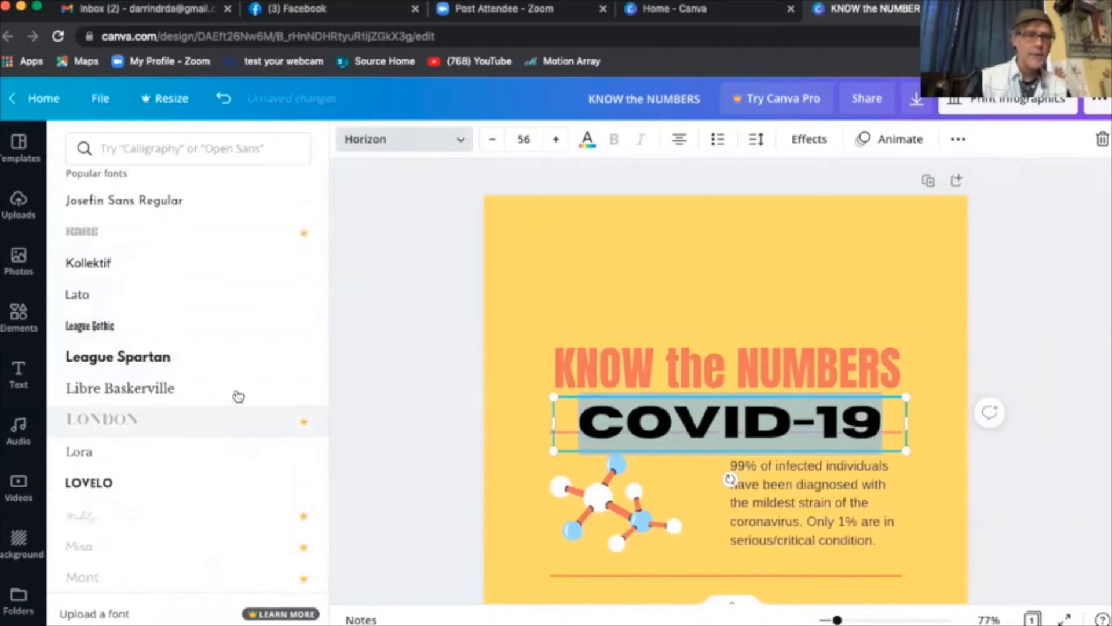
pyautogui.scroll(-7, 236, 394)
pyautogui.scroll(-9, 238, 396)
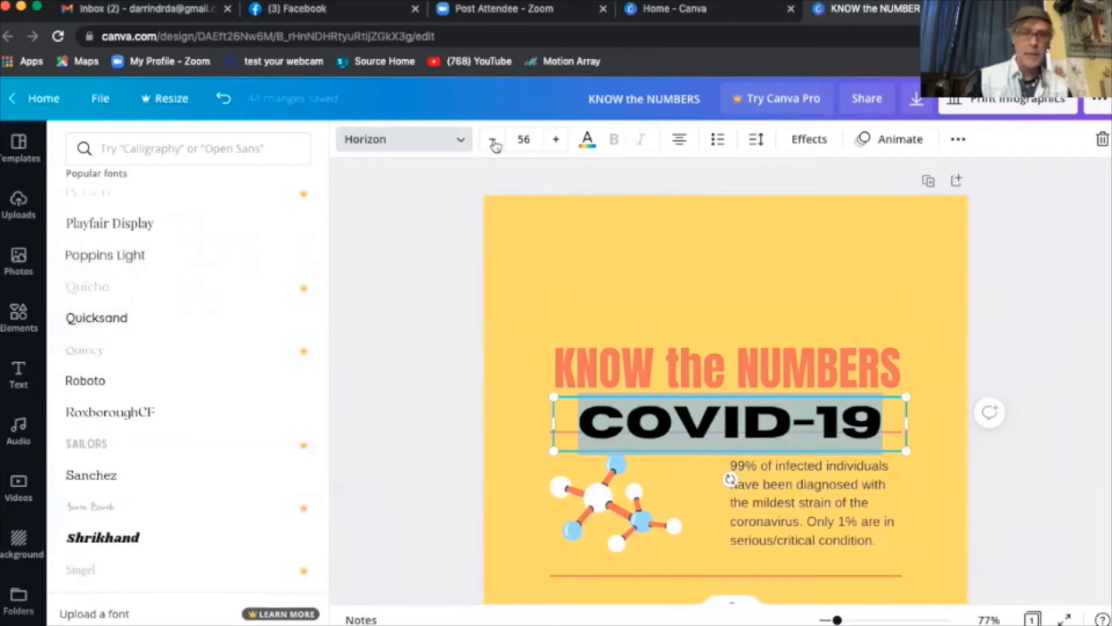
# - Increase the COVID-19 font size to 64
pyautogui.click(556, 140)
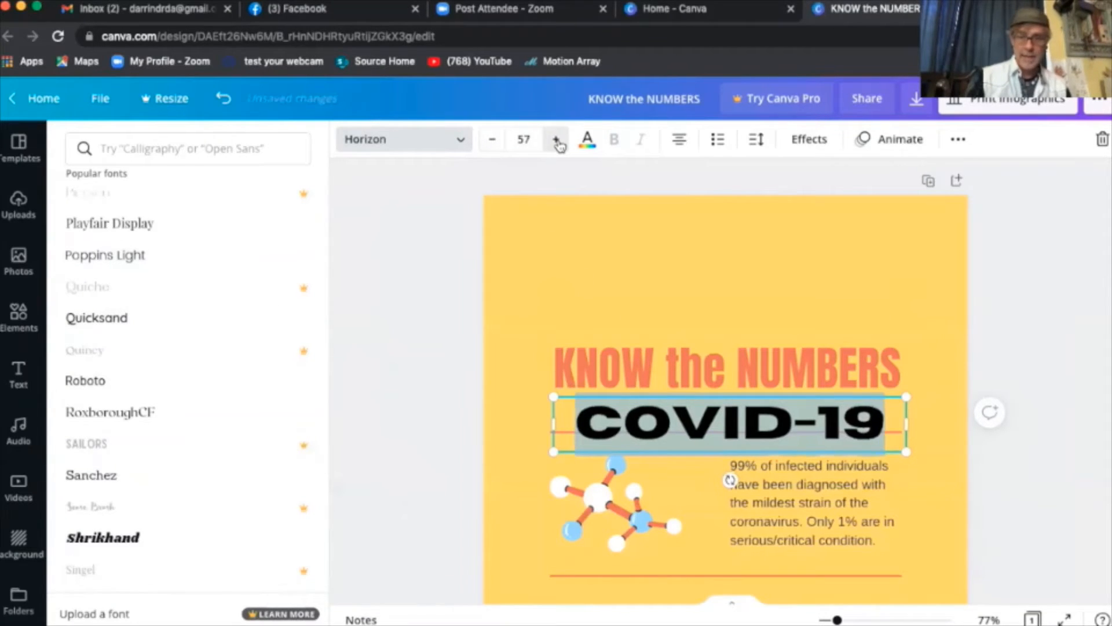
pyautogui.click(556, 141)
pyautogui.click(556, 140)
pyautogui.click(556, 140)
pyautogui.click(556, 141)
pyautogui.click(557, 141)
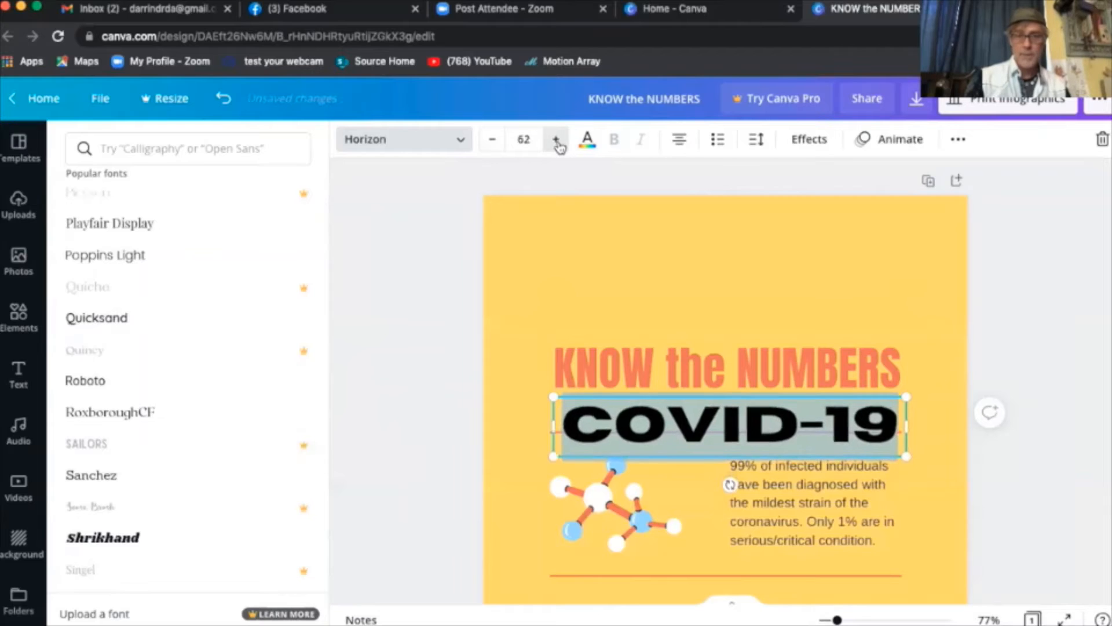
pyautogui.click(556, 141)
pyautogui.click(557, 141)
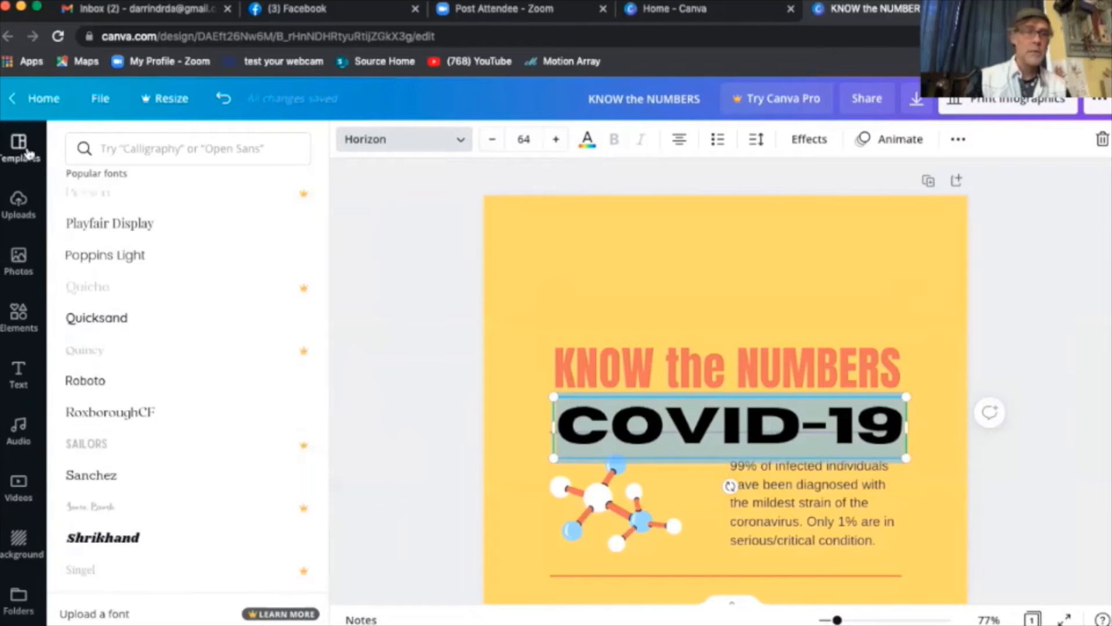
# - Drag the COVID-19 text box above 'KNOW the NUMBERS', then nudge it slightly lower
pyautogui.click(467, 291)
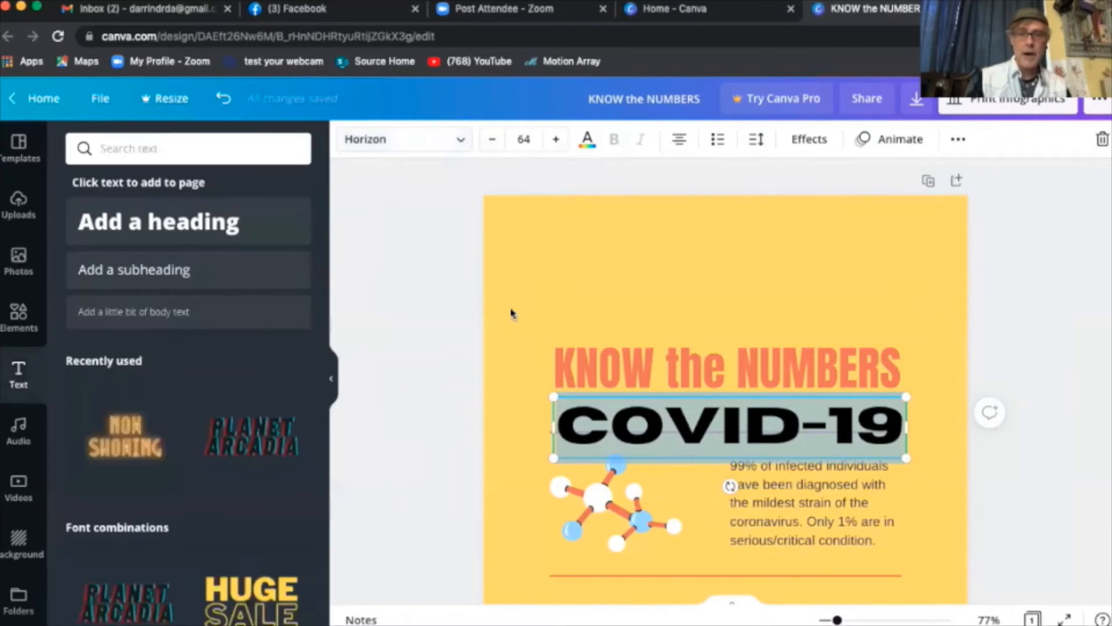
pyautogui.click(1025, 315)
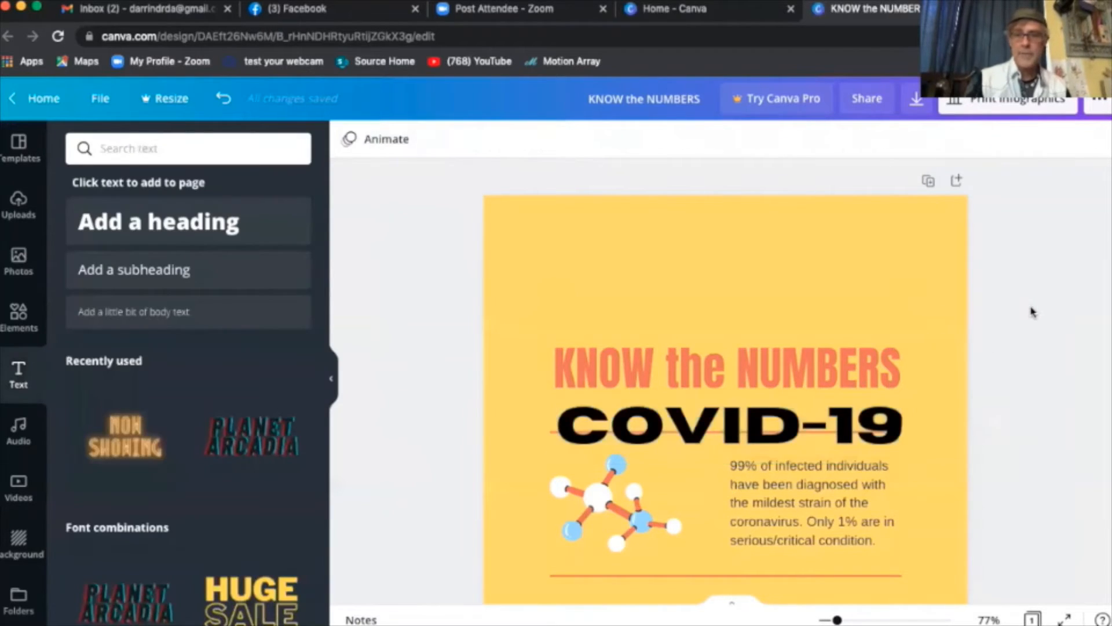
pyautogui.click(876, 432)
pyautogui.moveTo(876, 432); pyautogui.dragTo(878, 265)
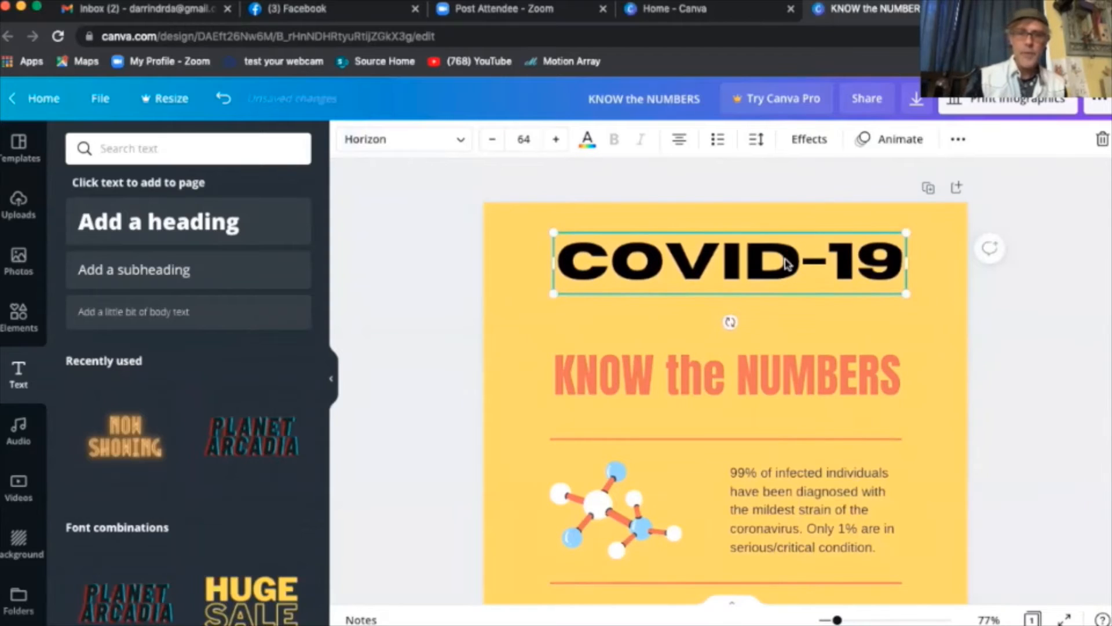
pyautogui.moveTo(786, 258); pyautogui.dragTo(785, 277)
pyautogui.click(774, 392)
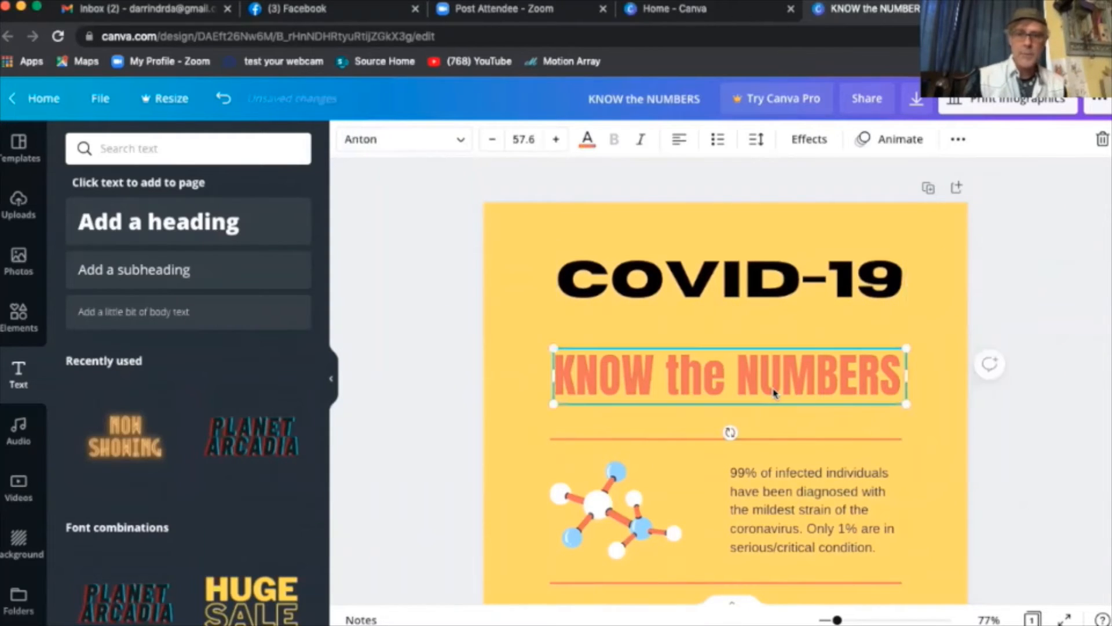
pyautogui.moveTo(774, 392); pyautogui.dragTo(742, 350)
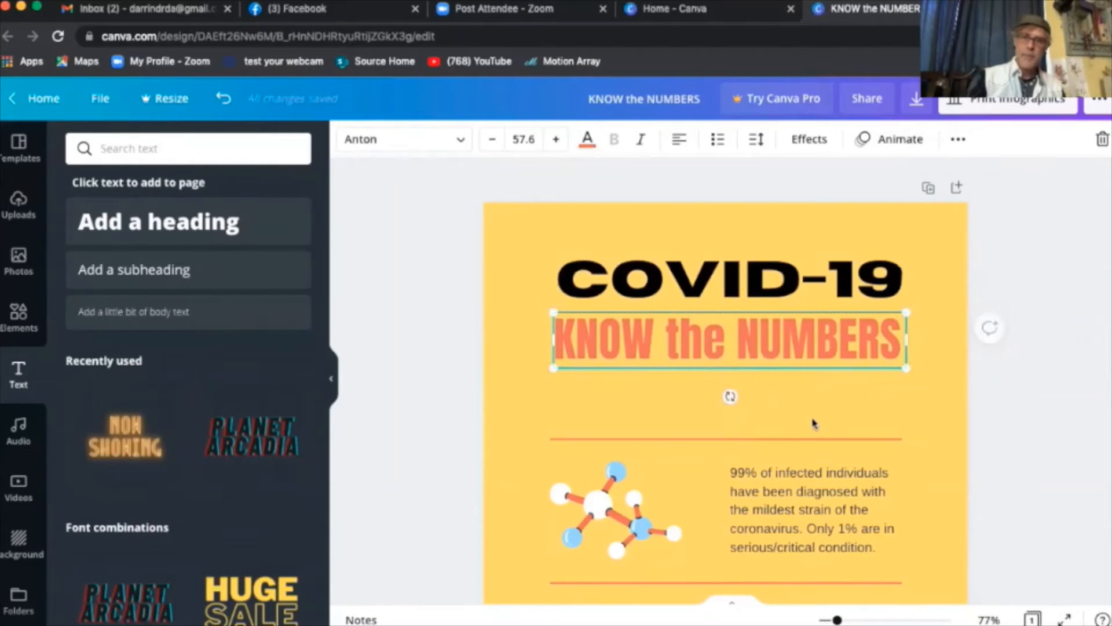
pyautogui.click(802, 445)
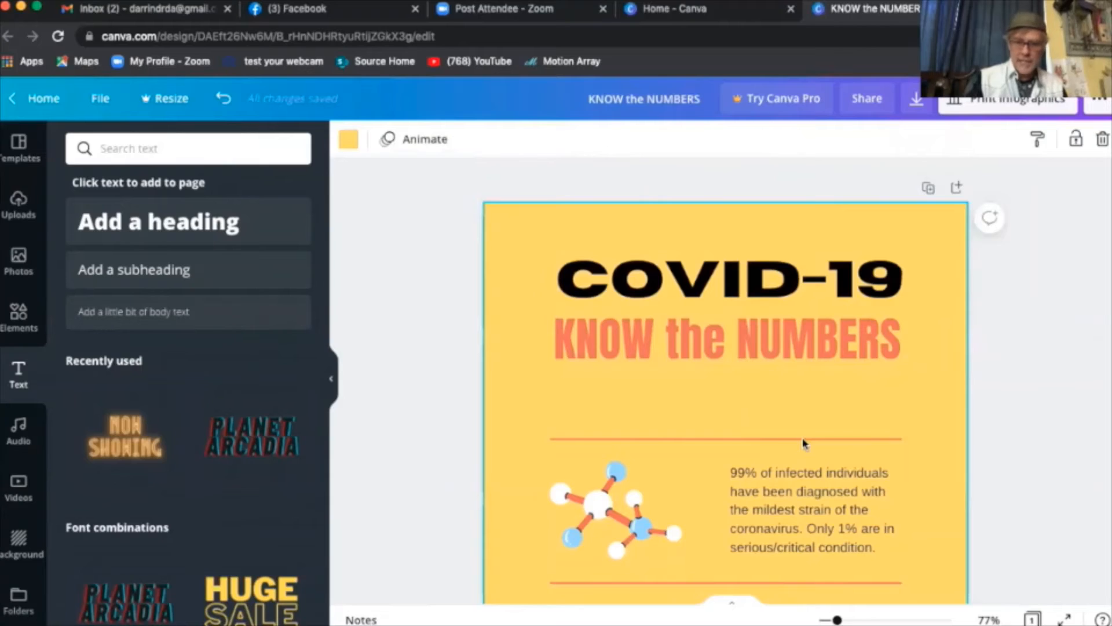
pyautogui.click(803, 440)
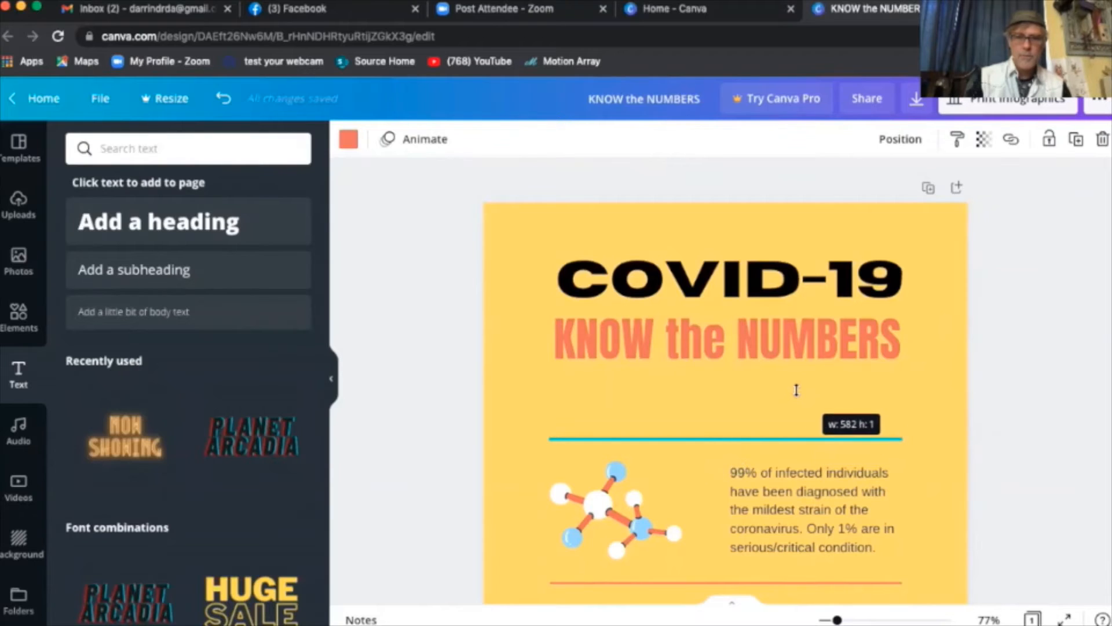
pyautogui.click(913, 447)
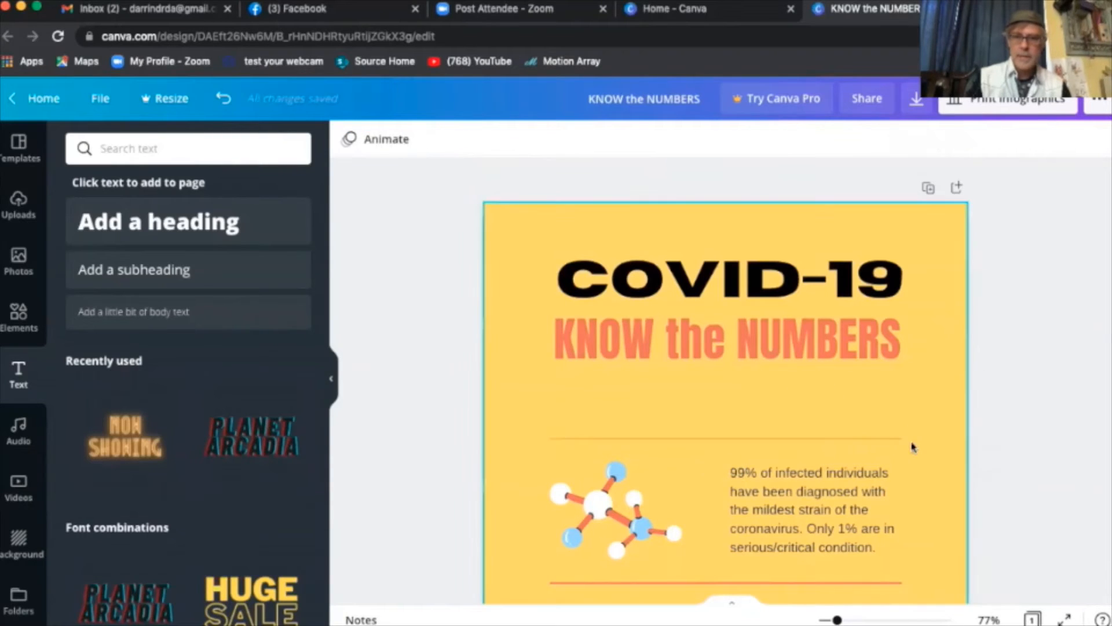
pyautogui.click(881, 432)
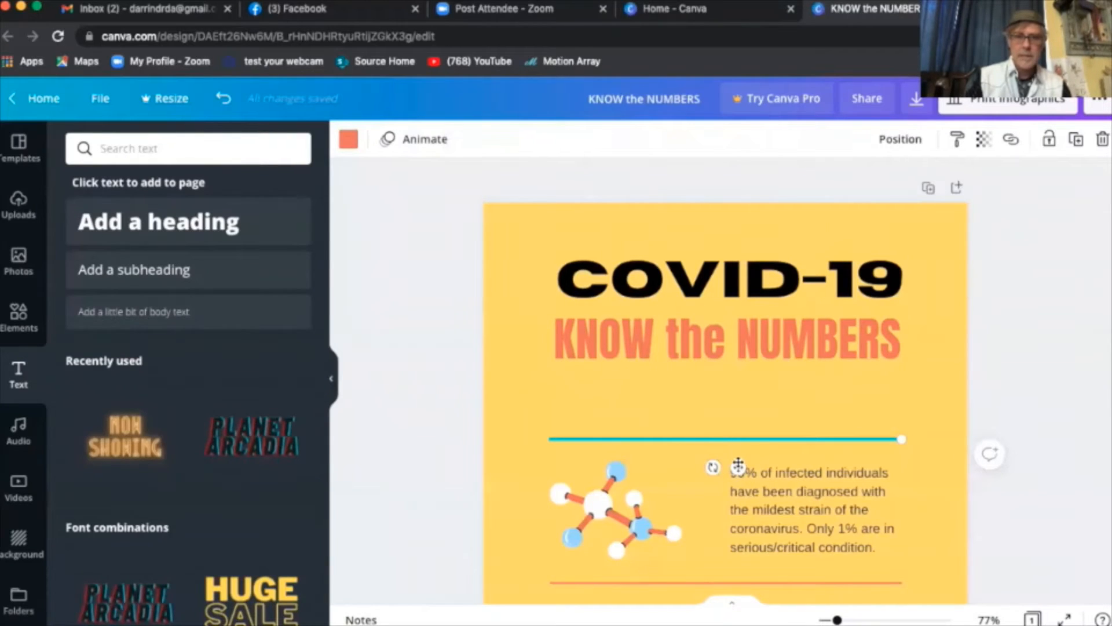
pyautogui.moveTo(738, 452); pyautogui.dragTo(736, 429)
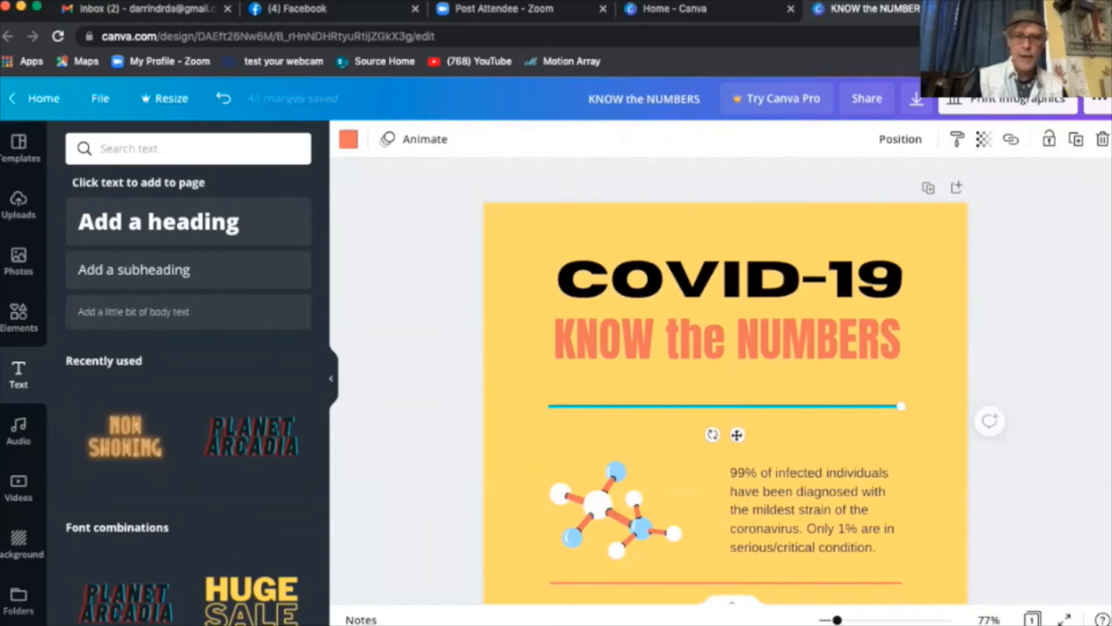
pyautogui.click(1020, 358)
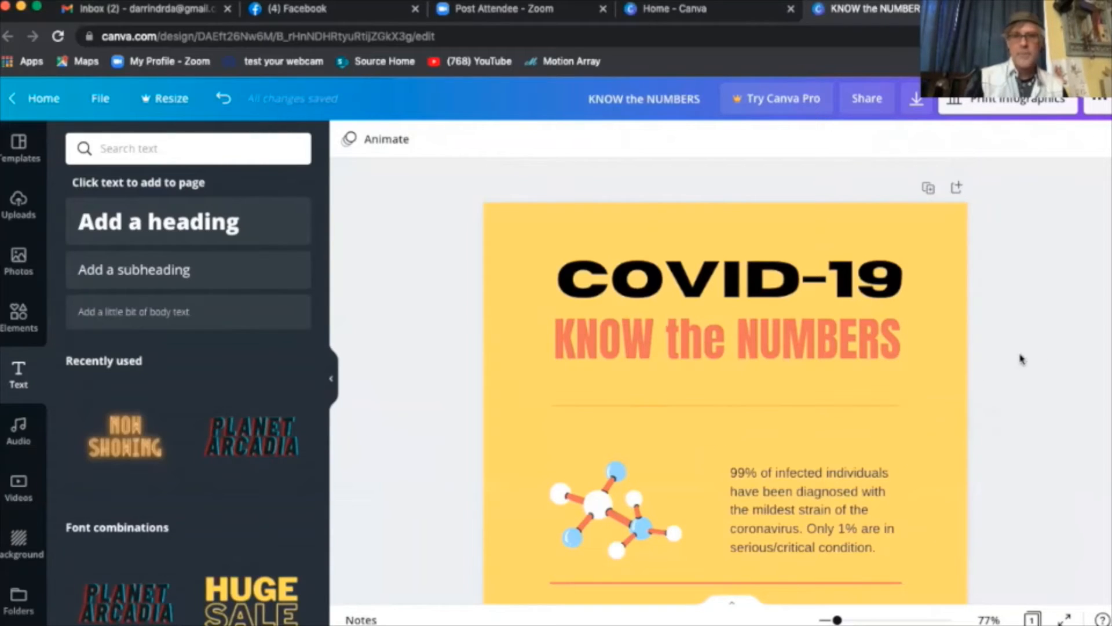
pyautogui.click(667, 413)
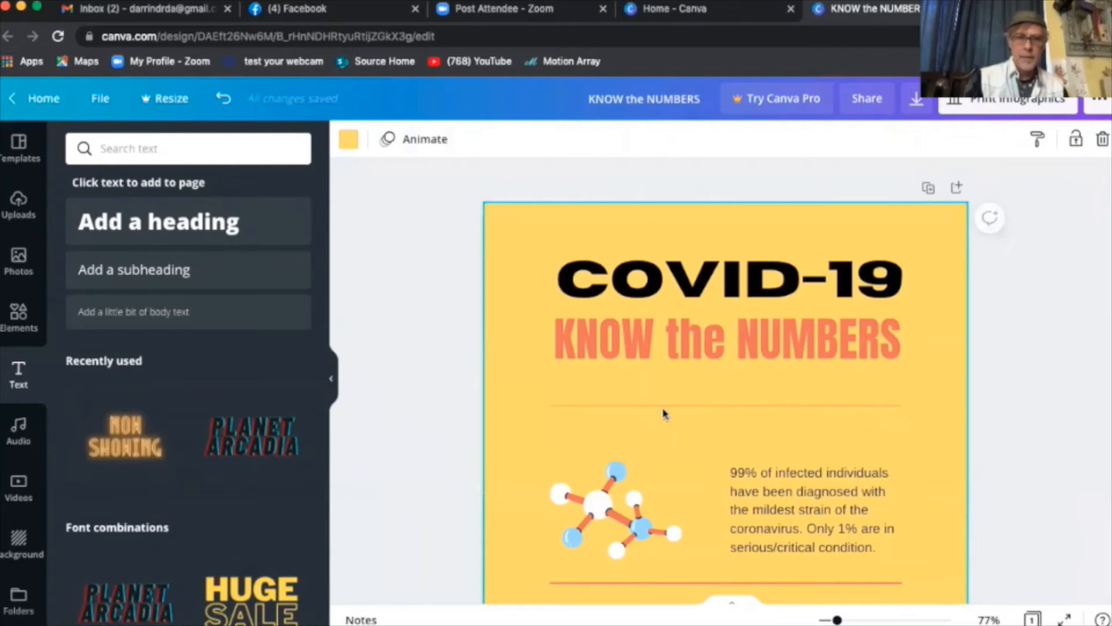
pyautogui.click(663, 405)
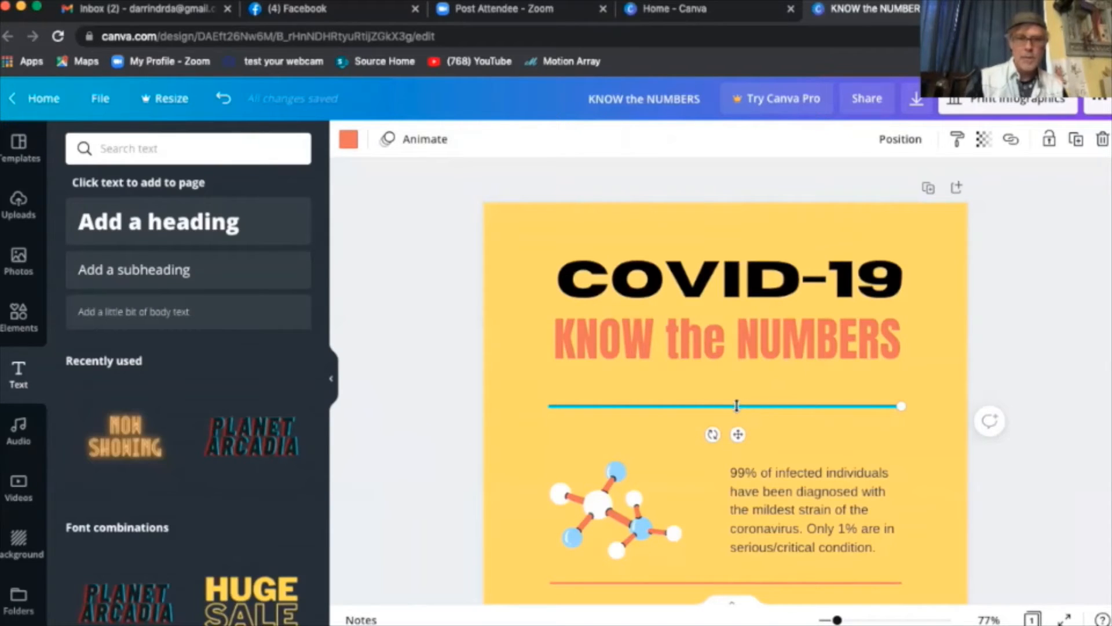
pyautogui.click(463, 383)
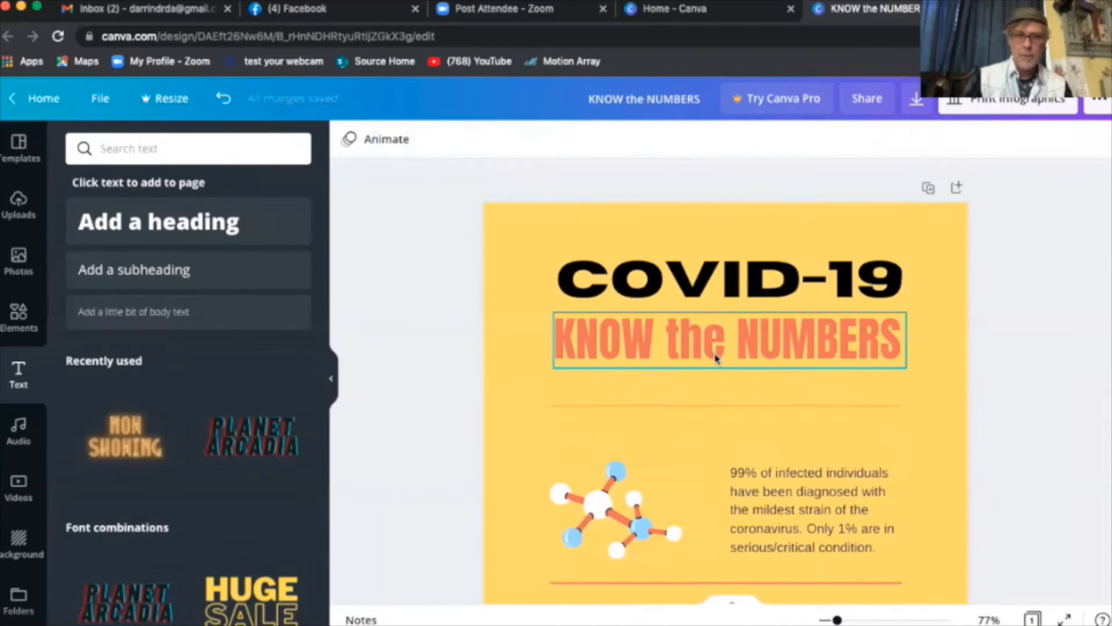
# - Select all the COVID-19 heading text and apply a bright blue swatch
pyautogui.click(705, 305)
pyautogui.doubleClick(701, 292)
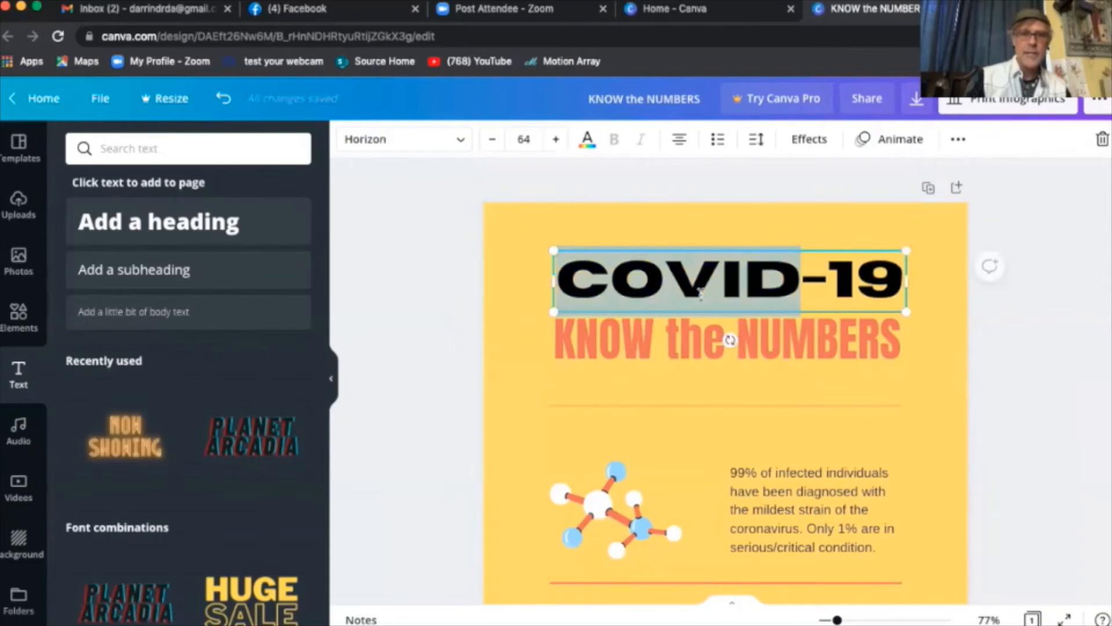
pyautogui.click(701, 292)
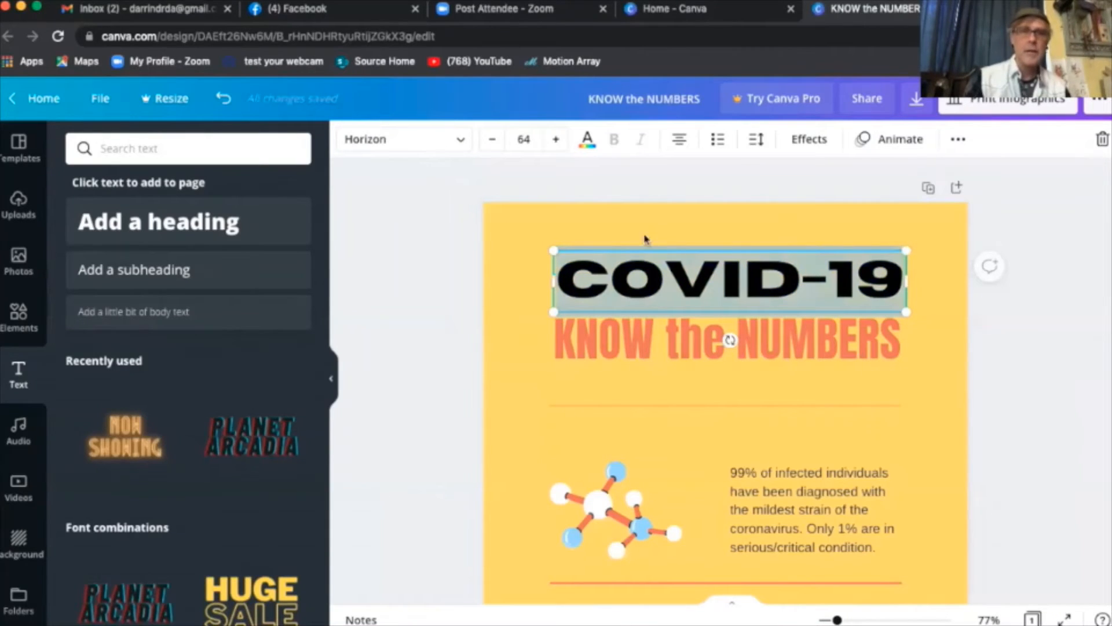
pyautogui.click(586, 142)
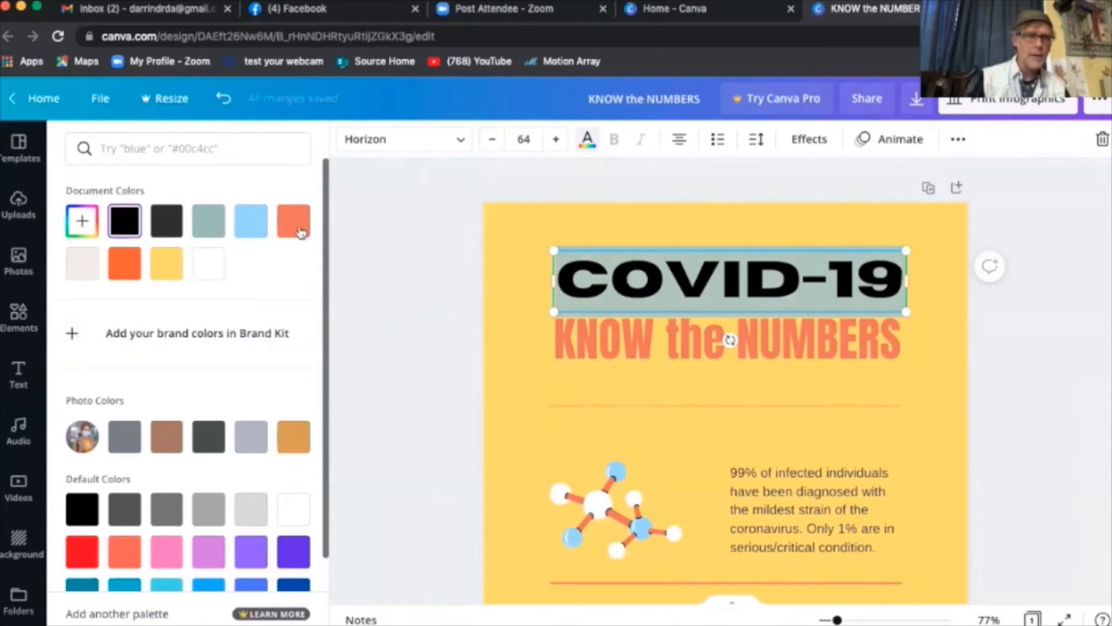
pyautogui.scroll(-3, 276, 371)
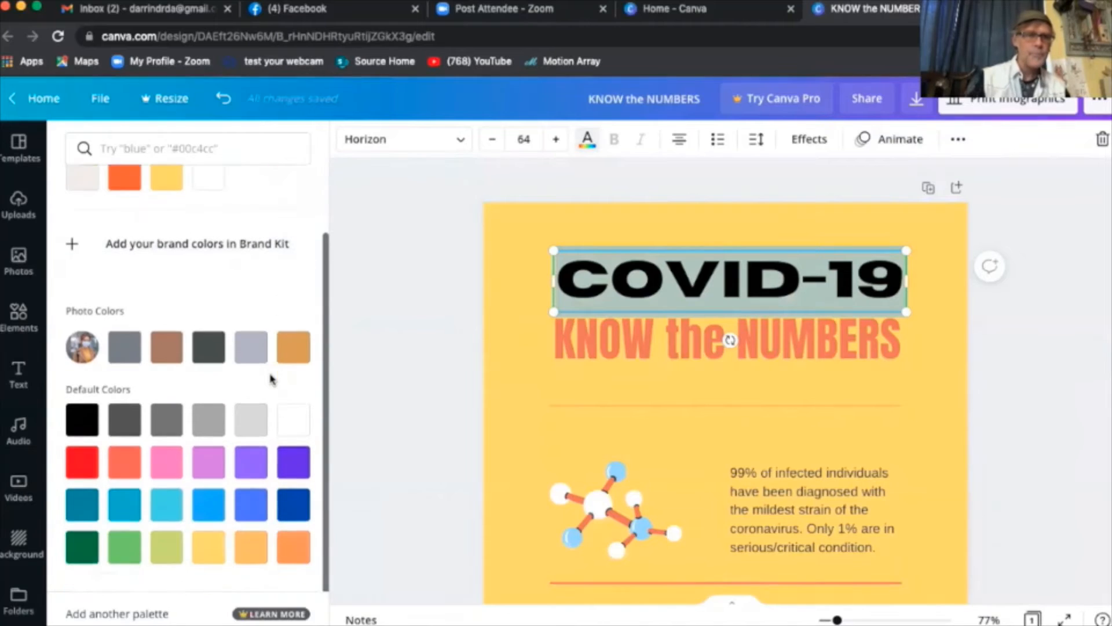
pyautogui.click(293, 503)
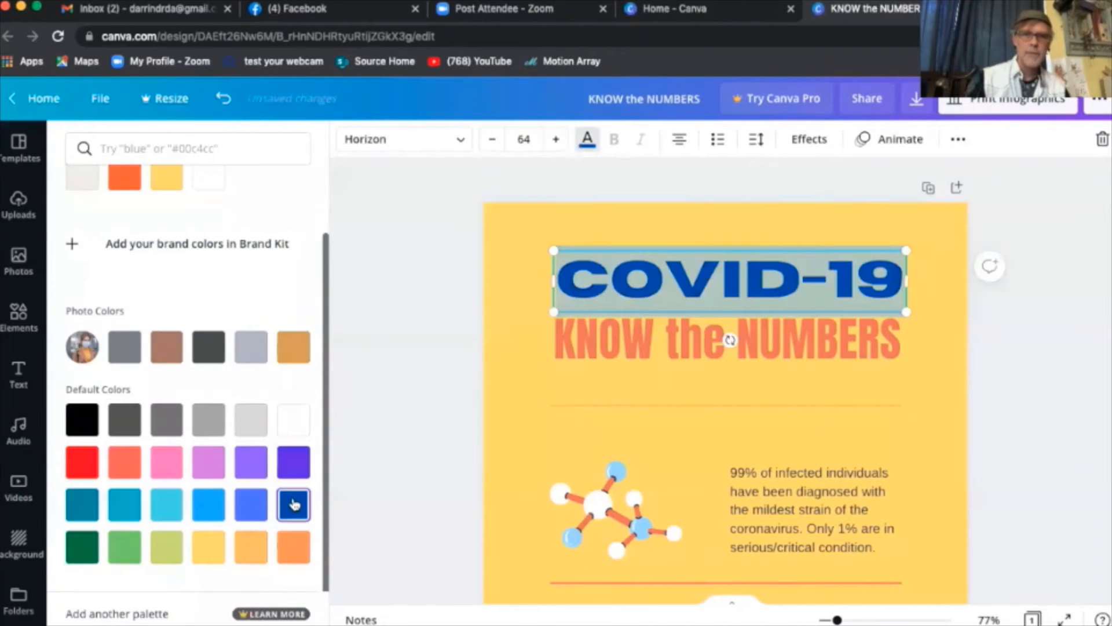
pyautogui.click(248, 505)
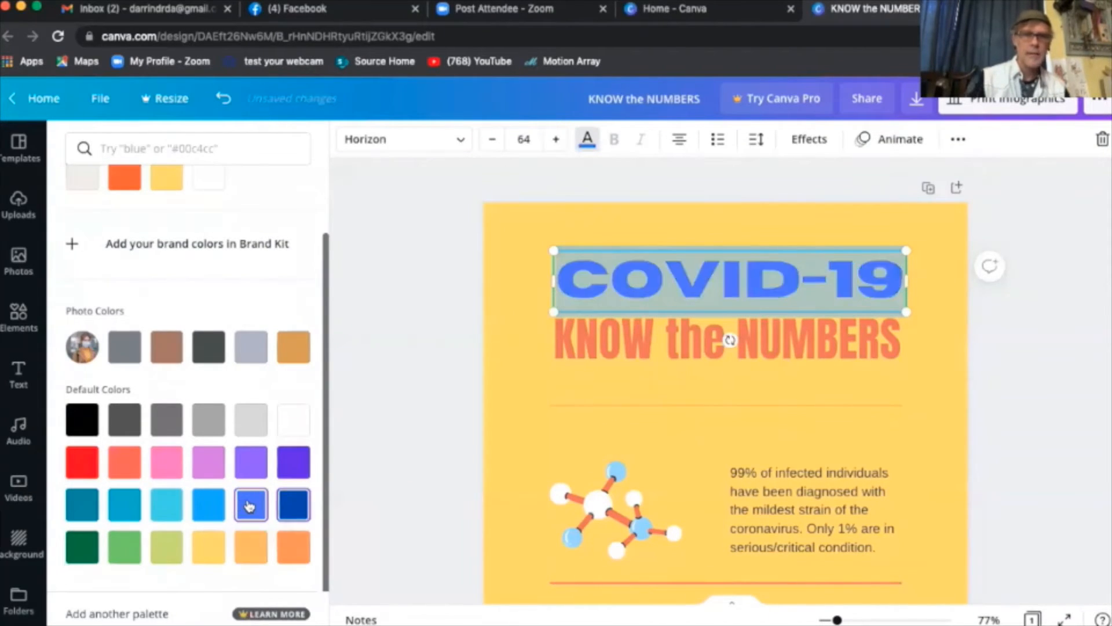
# - Fine-tune the heading colour to custom blue #5282FF
pyautogui.scroll(3, 259, 302)
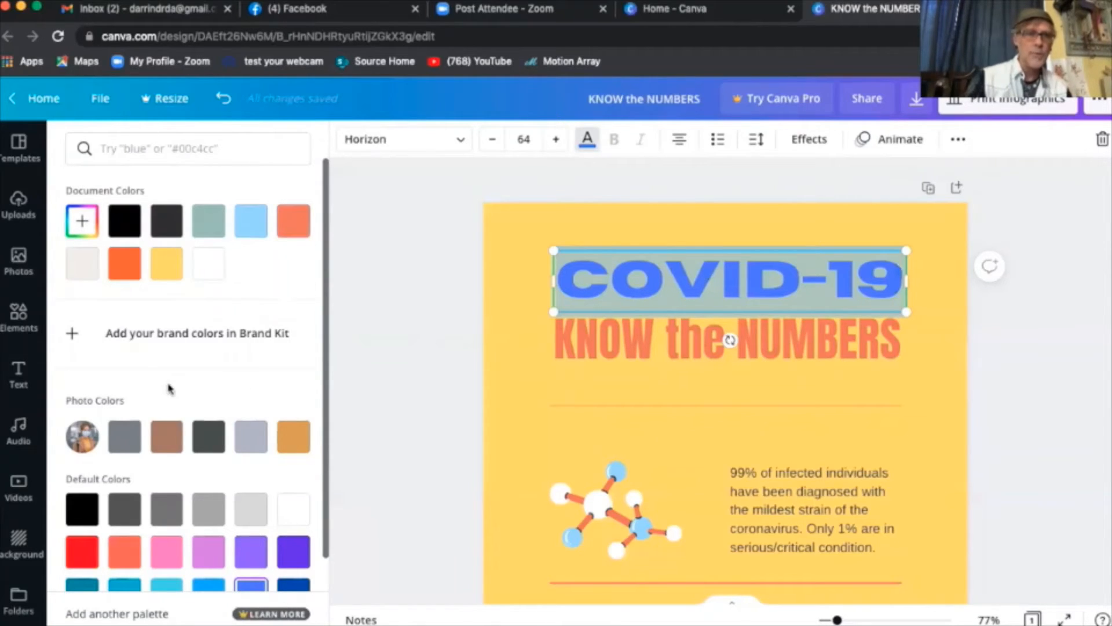
pyautogui.scroll(-2, 231, 442)
pyautogui.scroll(2, 231, 441)
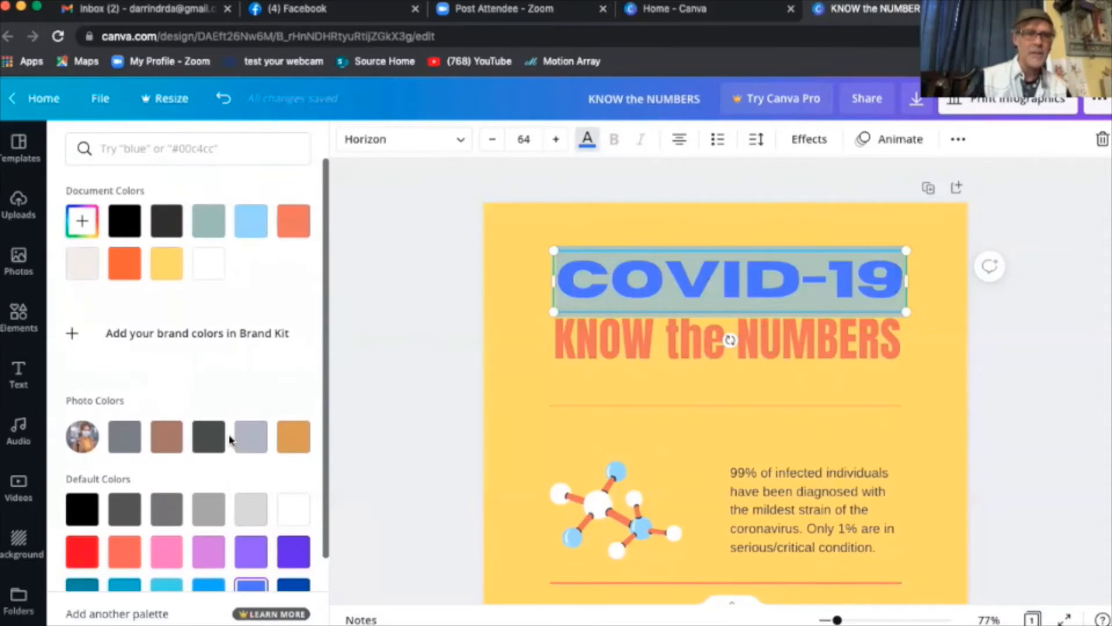
pyautogui.click(83, 226)
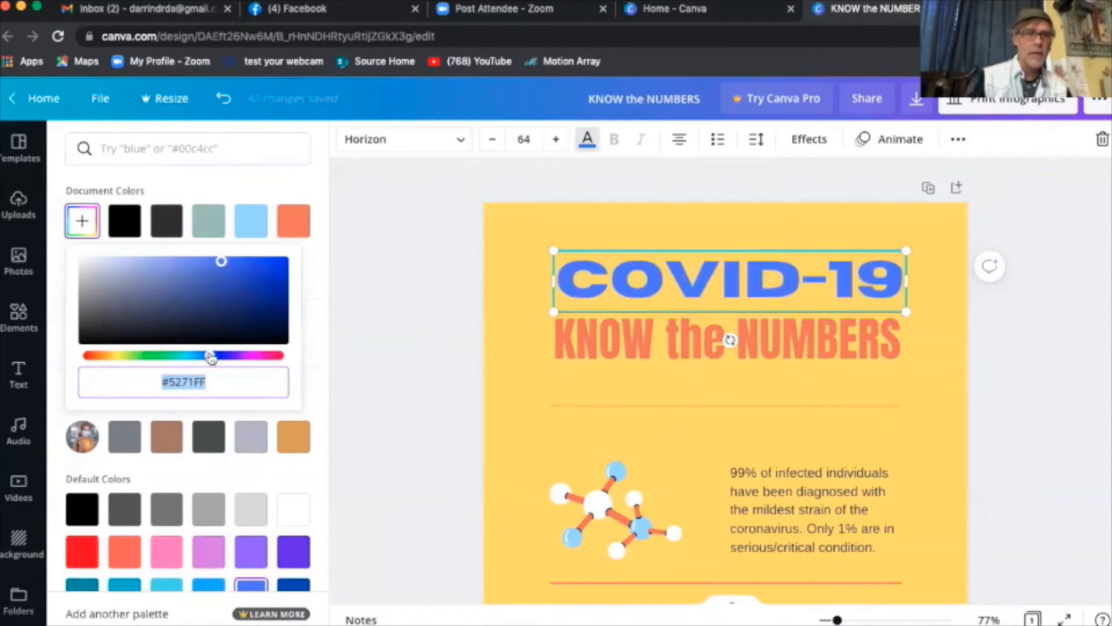
pyautogui.moveTo(210, 357)
pyautogui.mouseDown()
pyautogui.moveTo(158, 362)
pyautogui.moveTo(258, 362)
pyautogui.moveTo(206, 360)
pyautogui.mouseUp()
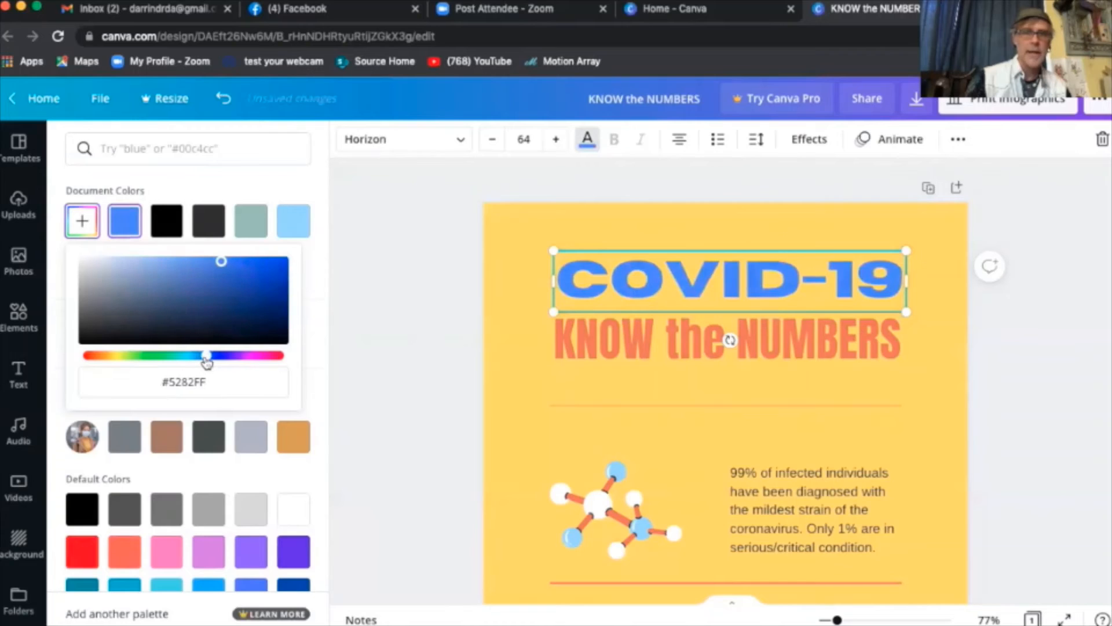
pyautogui.click(1012, 399)
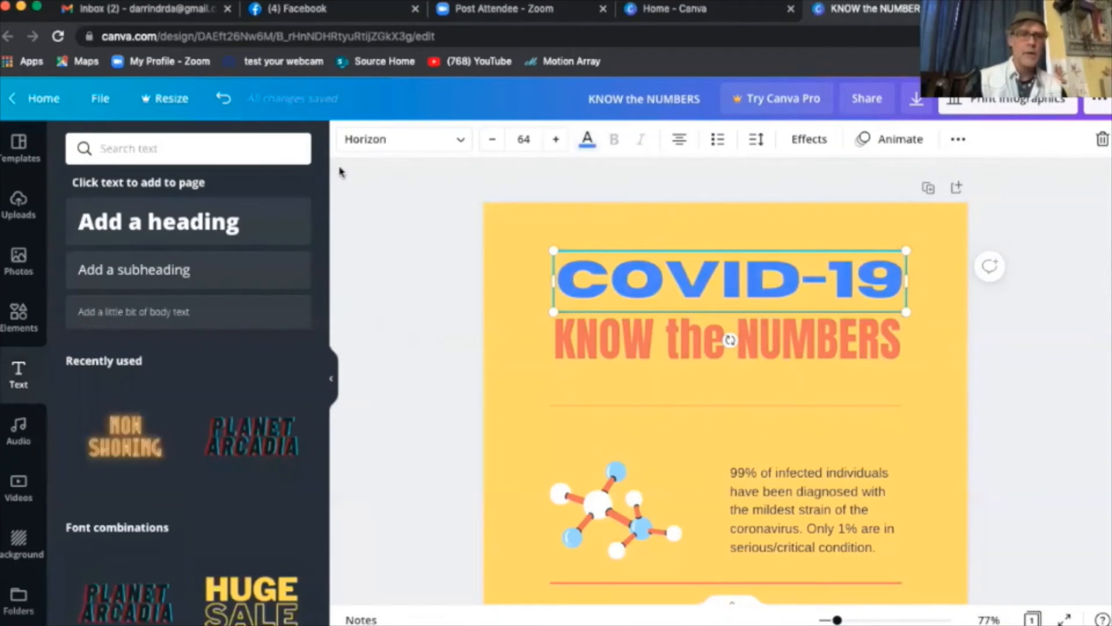
# - Scroll down to the 96% recovered / 4% deaths charts and select the 96% ring
pyautogui.click(586, 140)
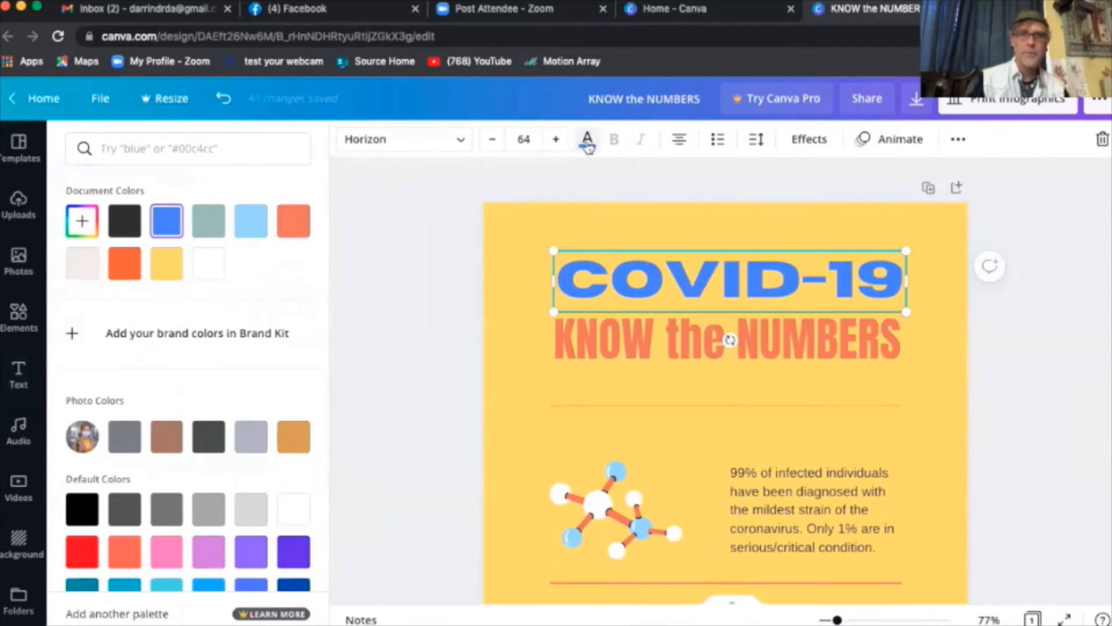
pyautogui.scroll(-5, 984, 361)
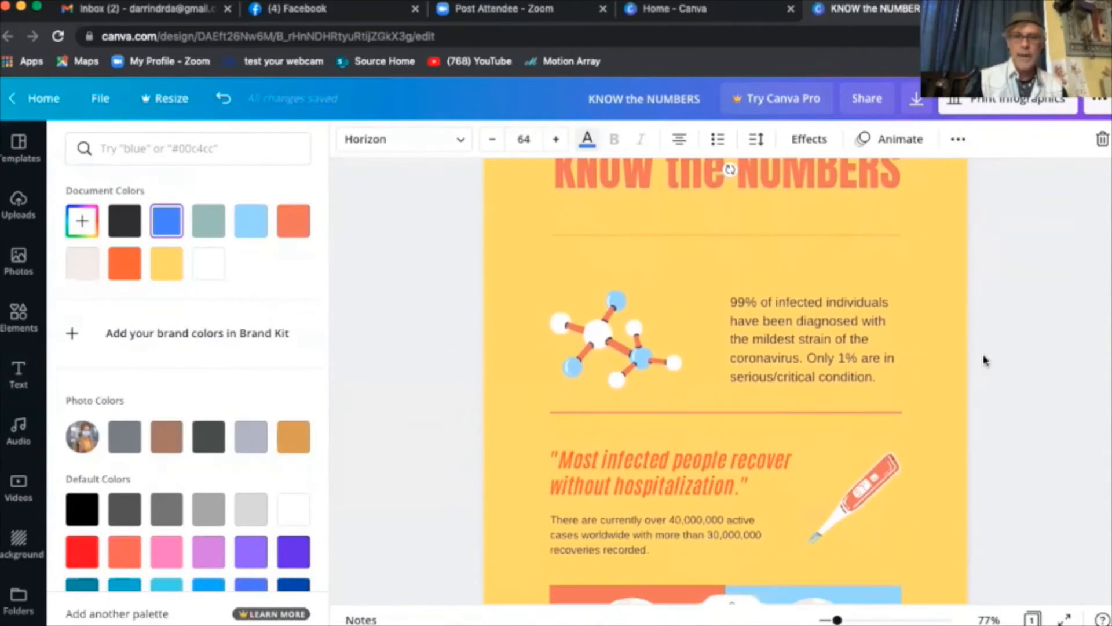
pyautogui.scroll(-4, 985, 360)
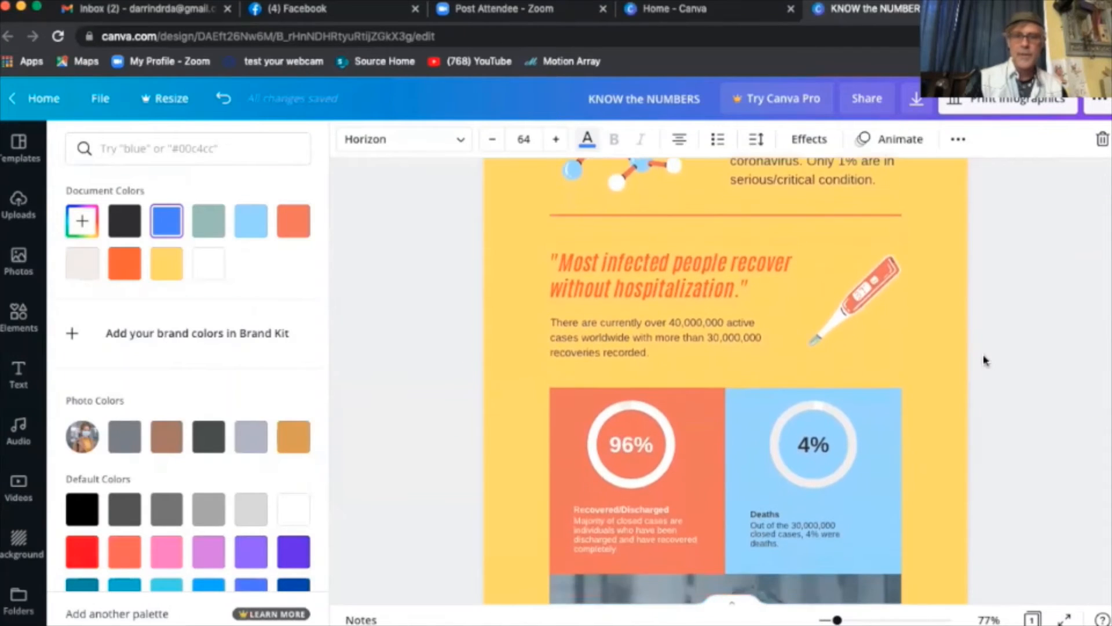
pyautogui.scroll(-3, 984, 360)
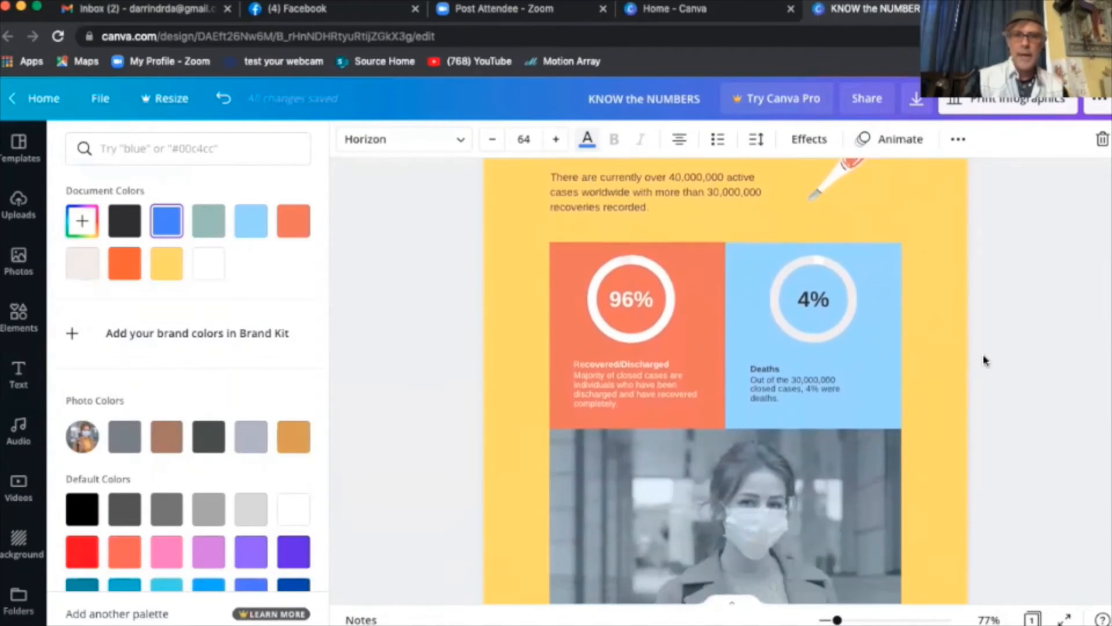
pyautogui.scroll(2, 985, 360)
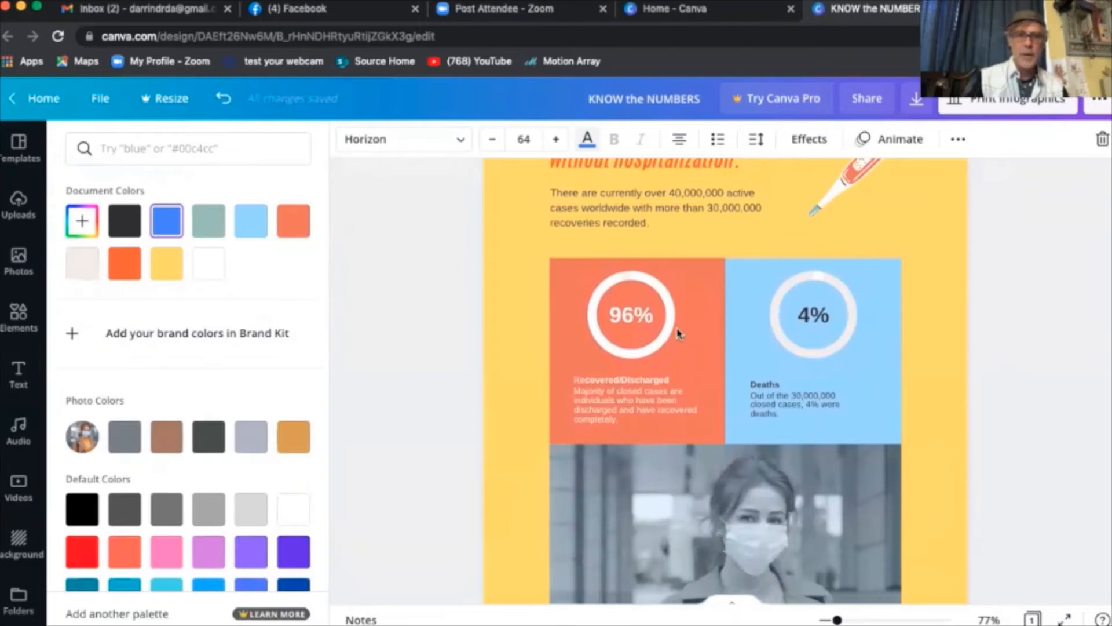
pyautogui.click(656, 341)
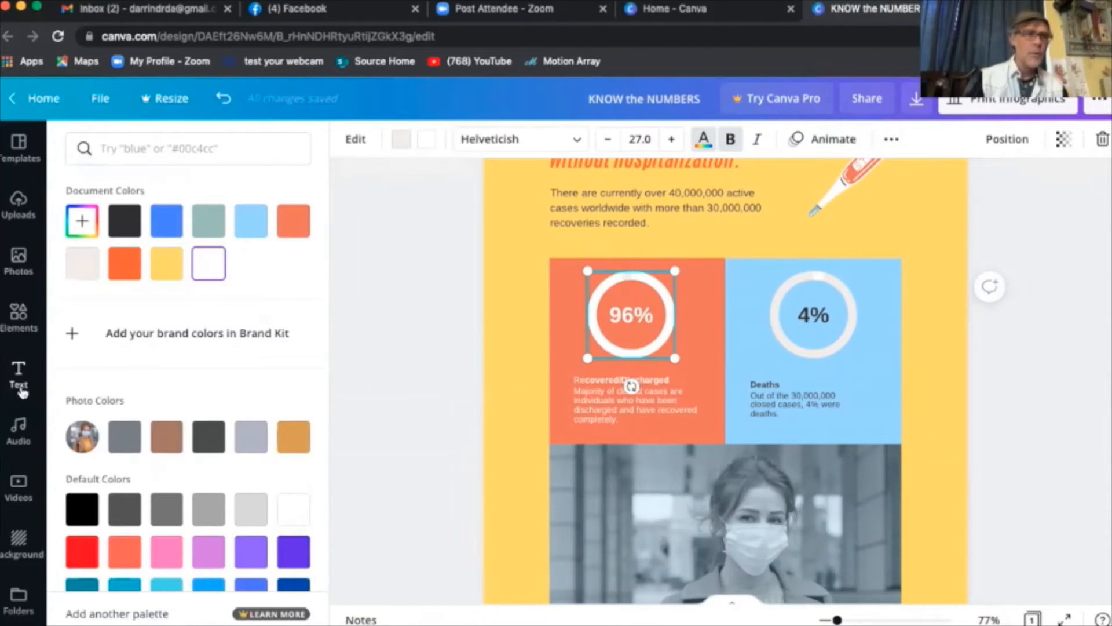
# - Open the Elements library and scroll down to Frames, Stickers and Charts
pyautogui.click(18, 315)
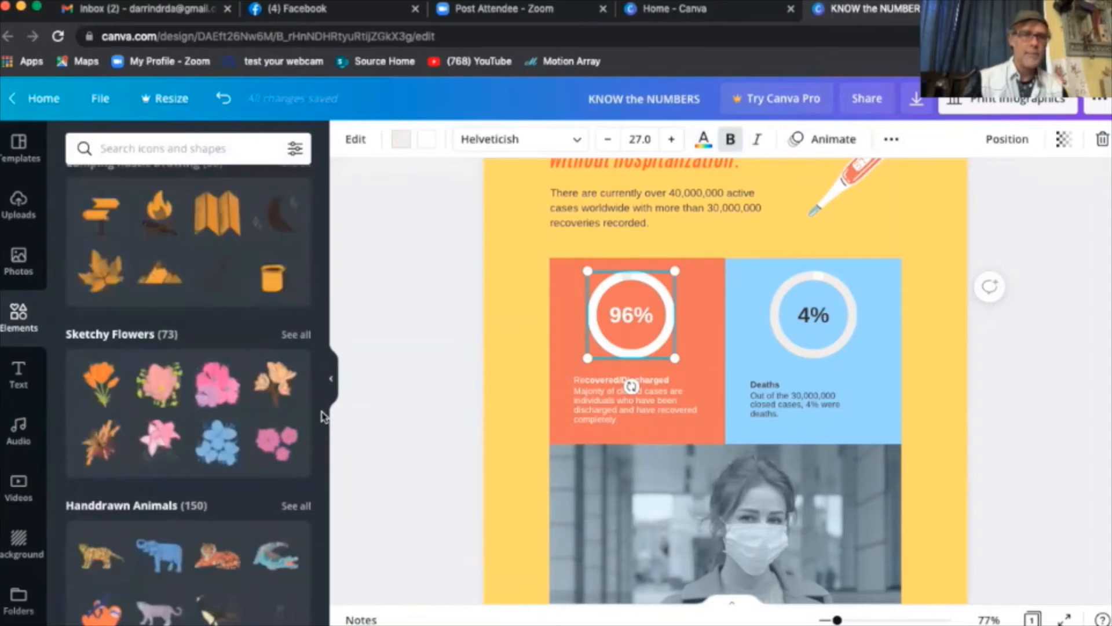
pyautogui.scroll(-4, 313, 223)
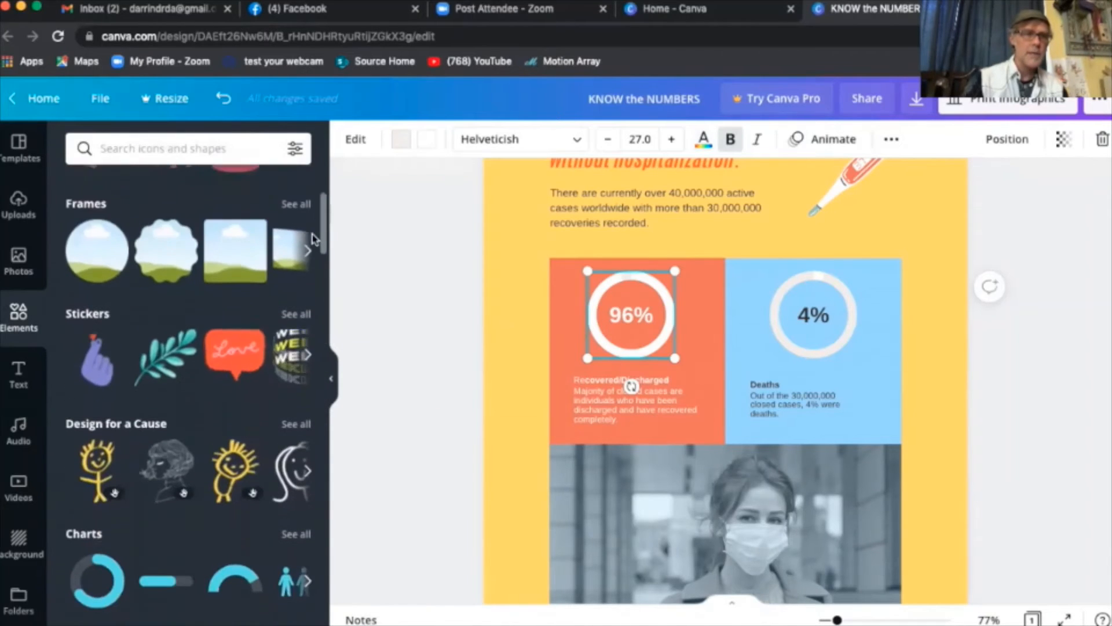
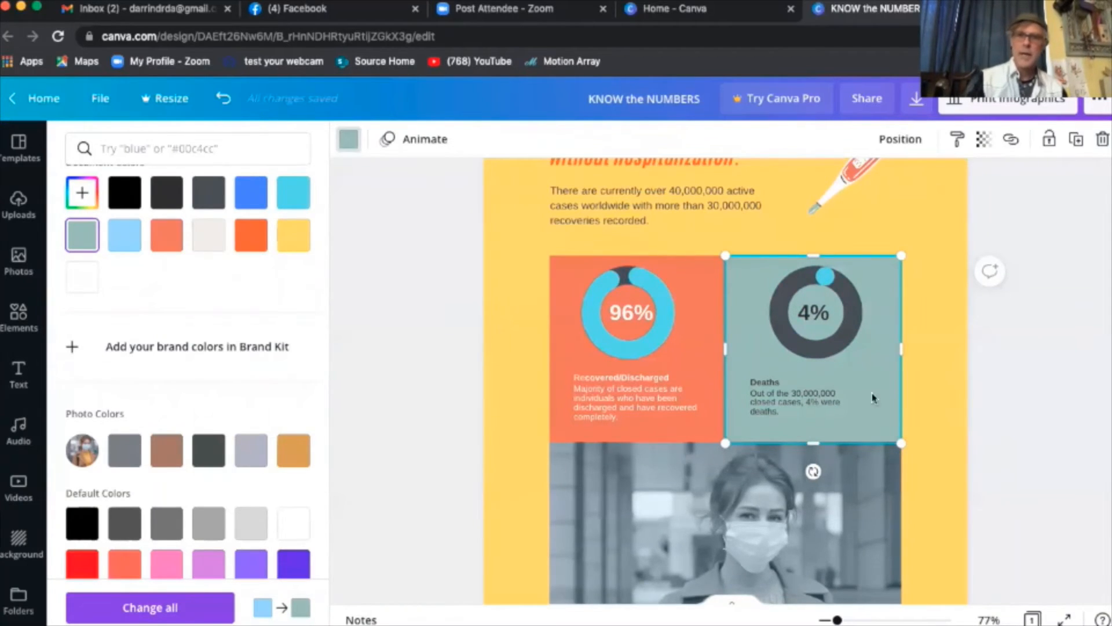
# - Select the masked-woman photo and bring up the Photos library
pyautogui.scroll(-5, 990, 452)
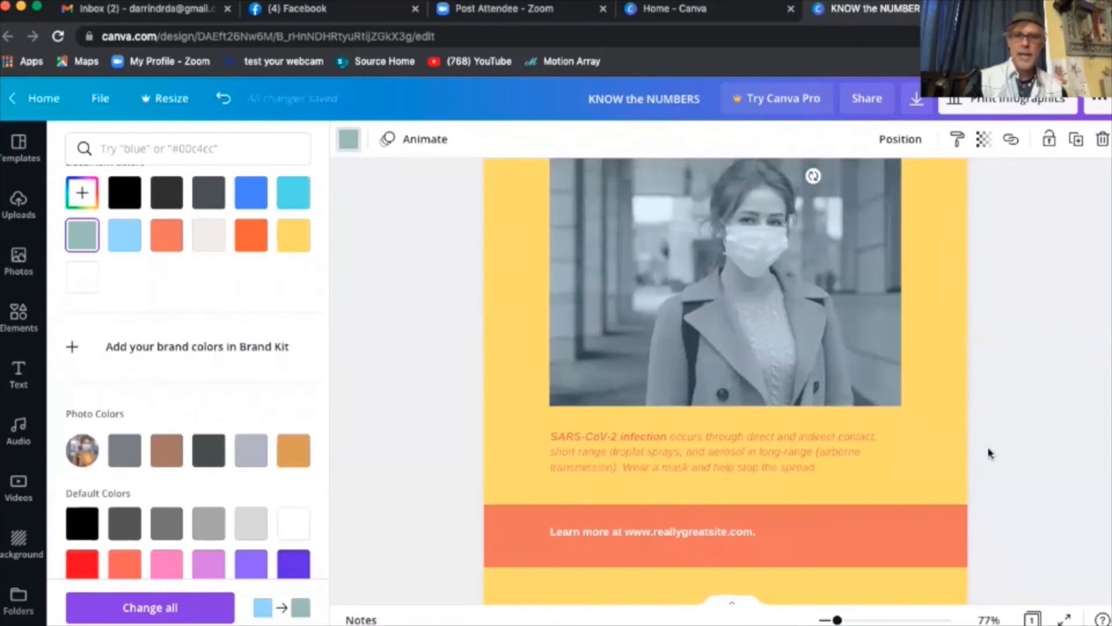
pyautogui.click(766, 313)
pyautogui.scroll(2, 766, 313)
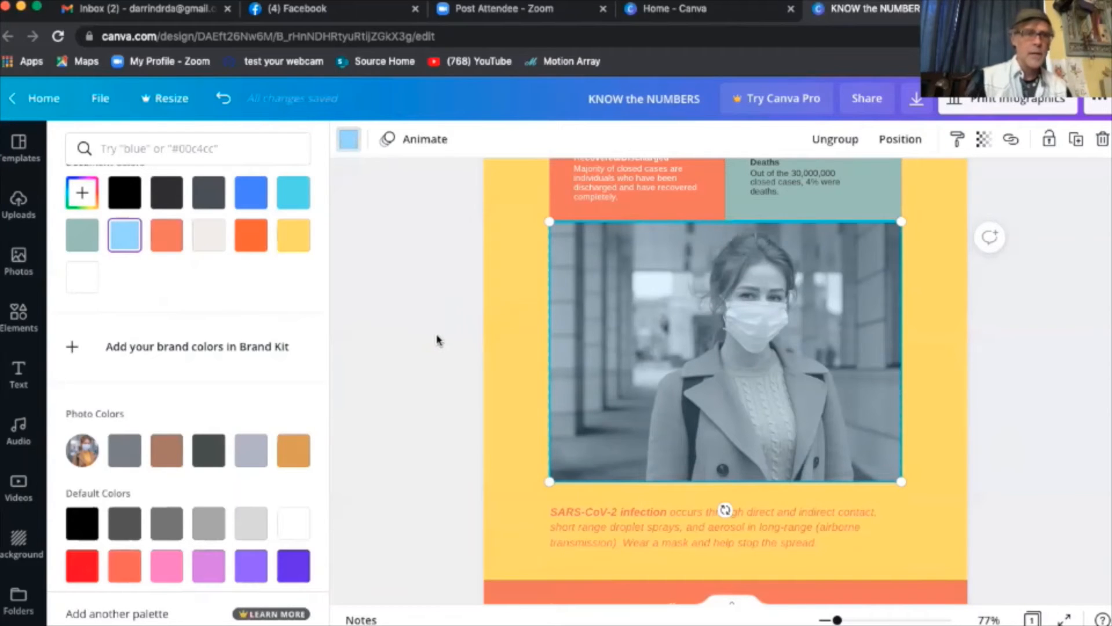
pyautogui.click(19, 261)
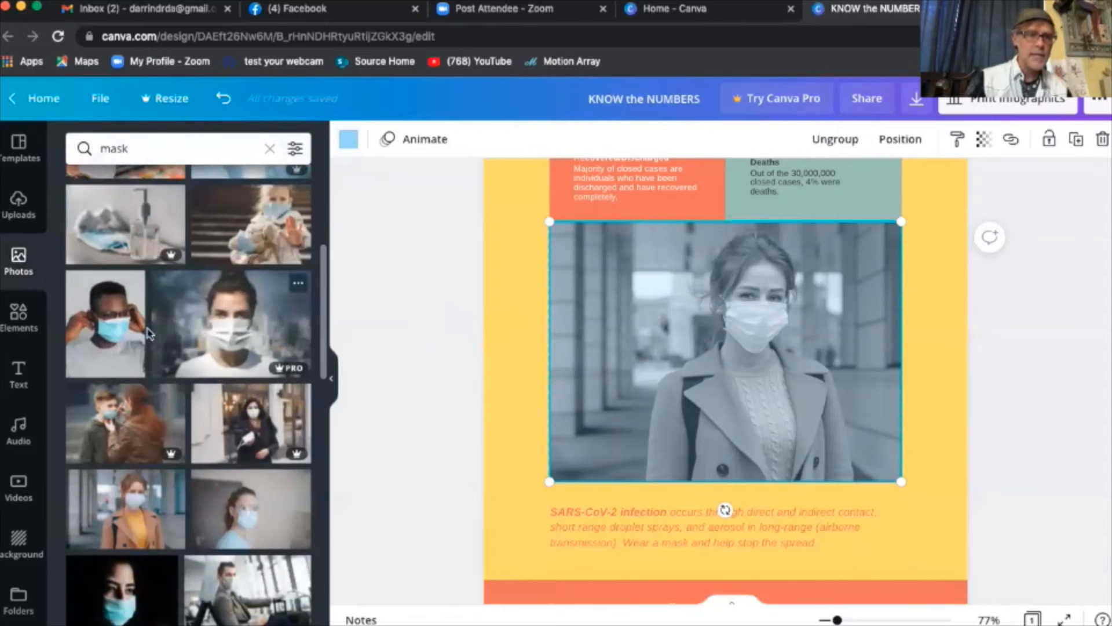
# - Browse the 'mask' photo results for a replacement picture
pyautogui.scroll(-1, 244, 334)
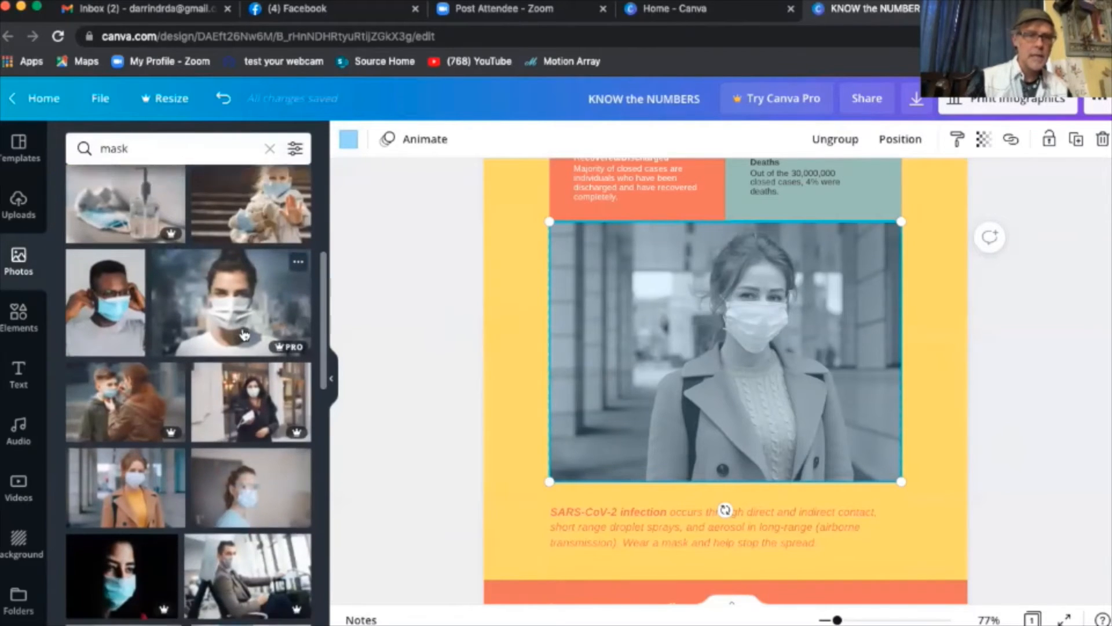
pyautogui.scroll(-5, 244, 334)
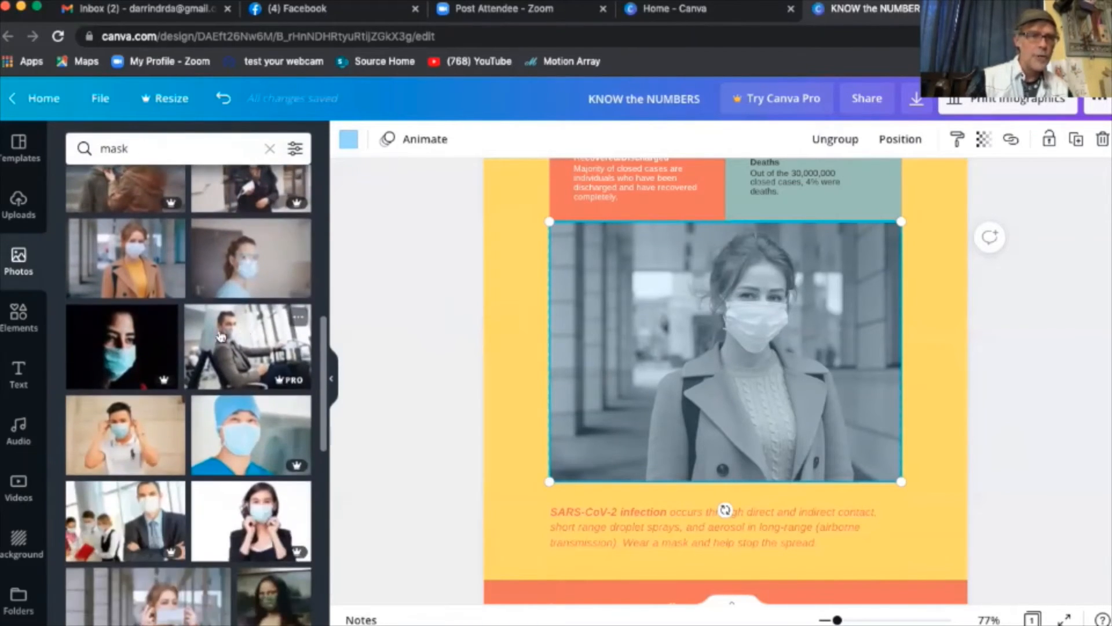
pyautogui.scroll(-1, 249, 431)
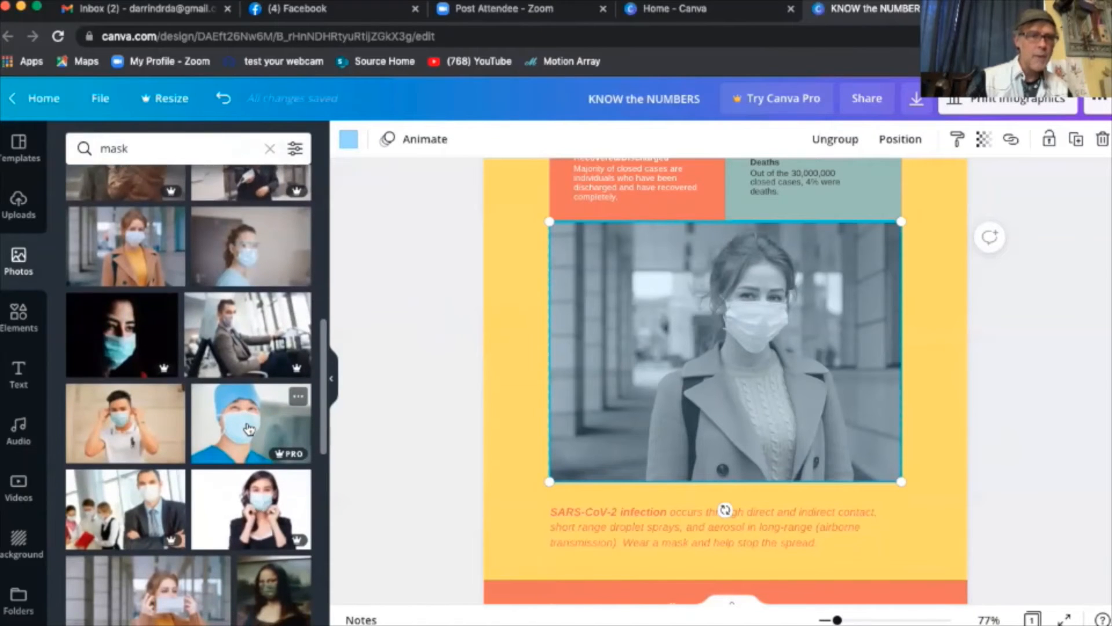
pyautogui.scroll(-6, 249, 429)
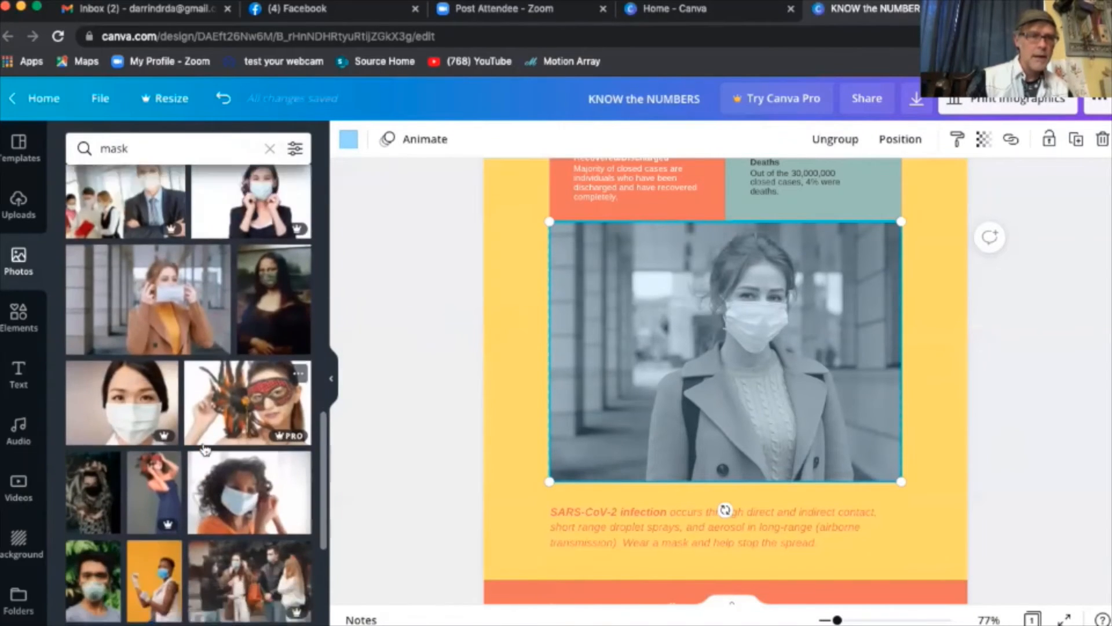
pyautogui.scroll(-8, 204, 448)
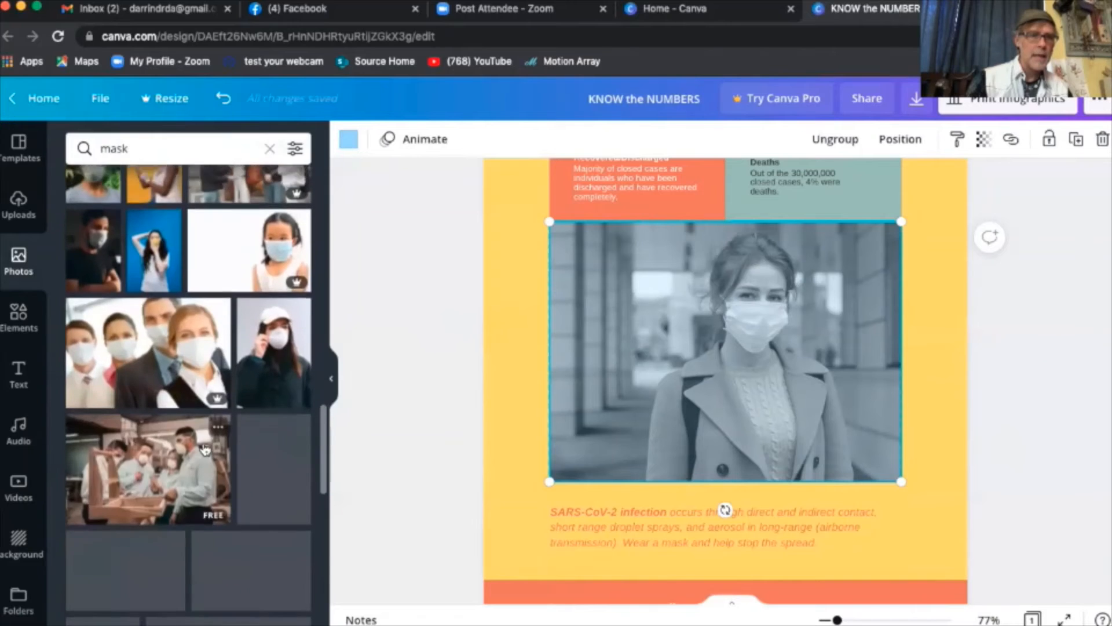
pyautogui.scroll(15, 204, 449)
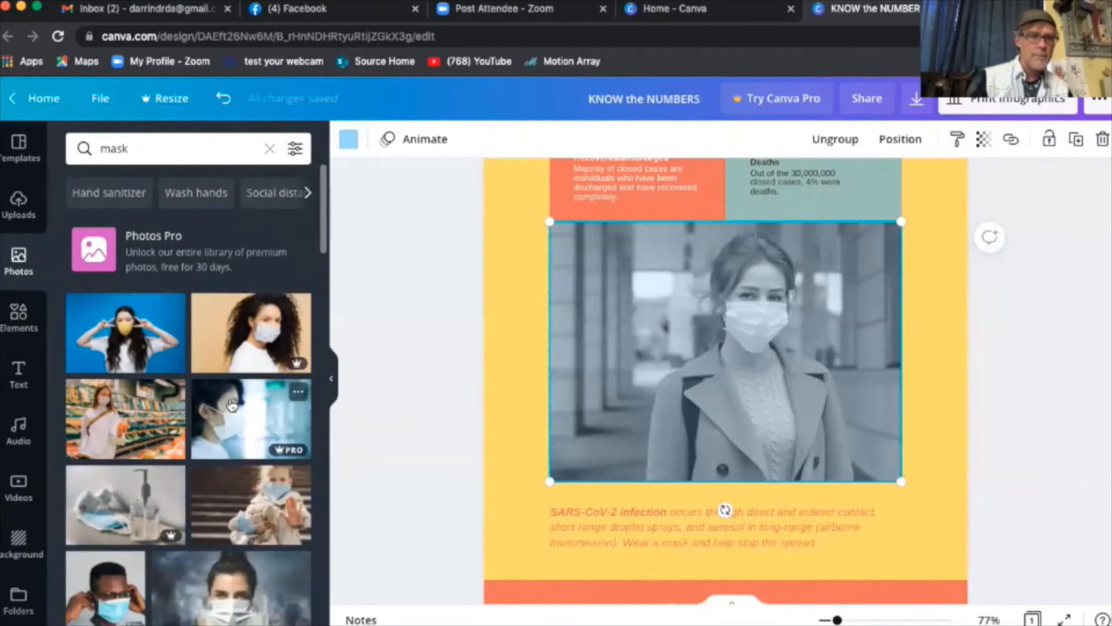
pyautogui.scroll(-2, 232, 404)
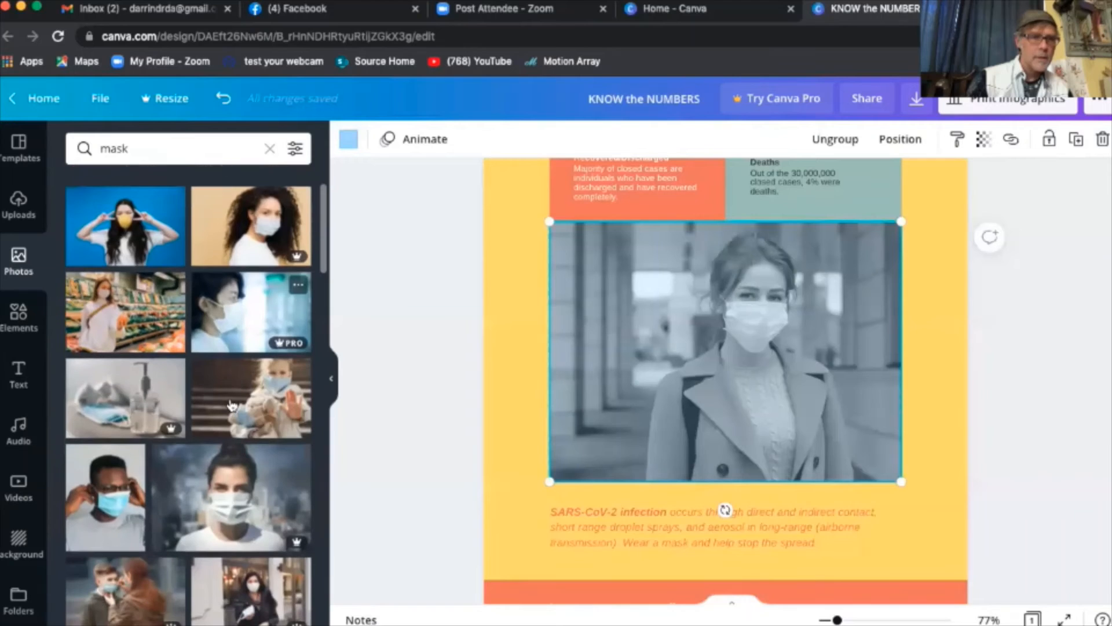
# - Add the supermarket mask photo and move it down over the old masked-woman picture
pyautogui.click(138, 325)
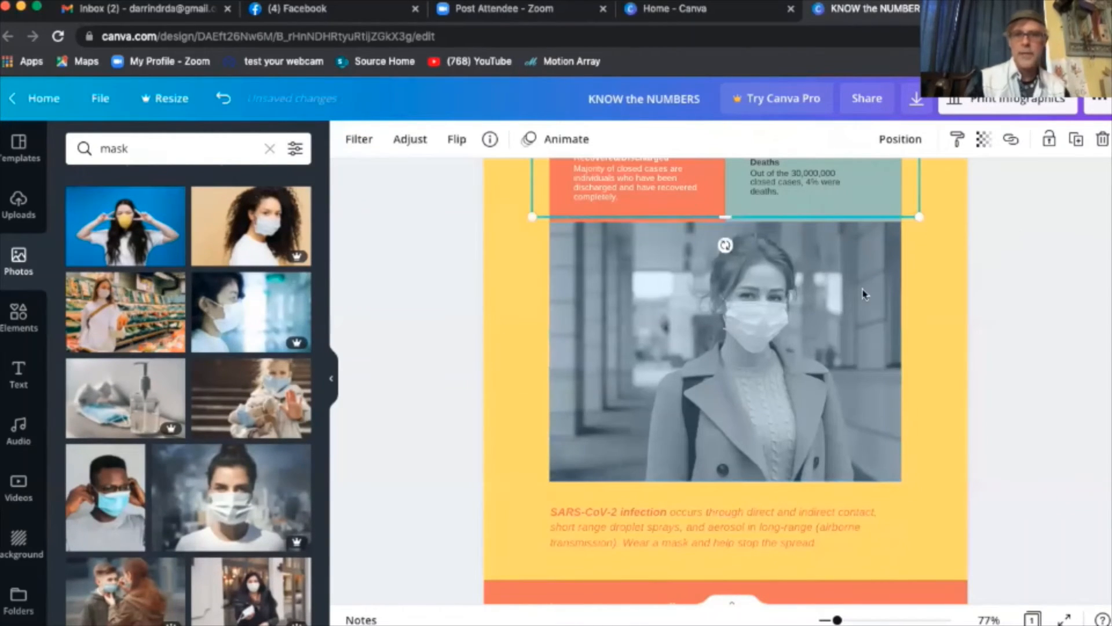
pyautogui.scroll(1, 864, 294)
pyautogui.moveTo(913, 195); pyautogui.dragTo(897, 401)
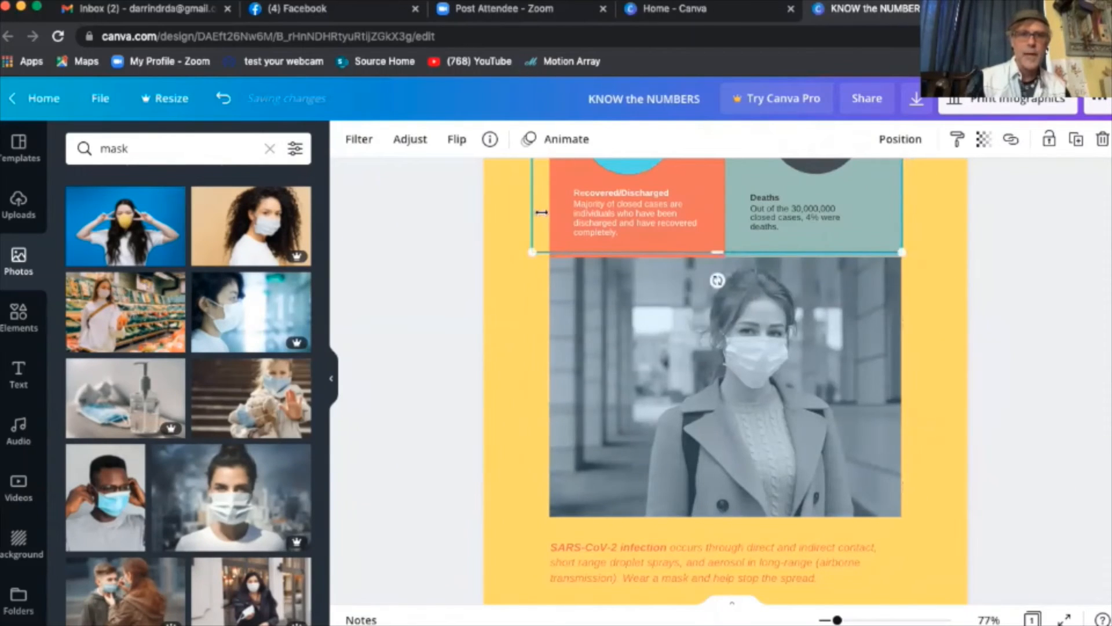
pyautogui.moveTo(541, 212); pyautogui.dragTo(542, 270)
pyautogui.scroll(4, 473, 266)
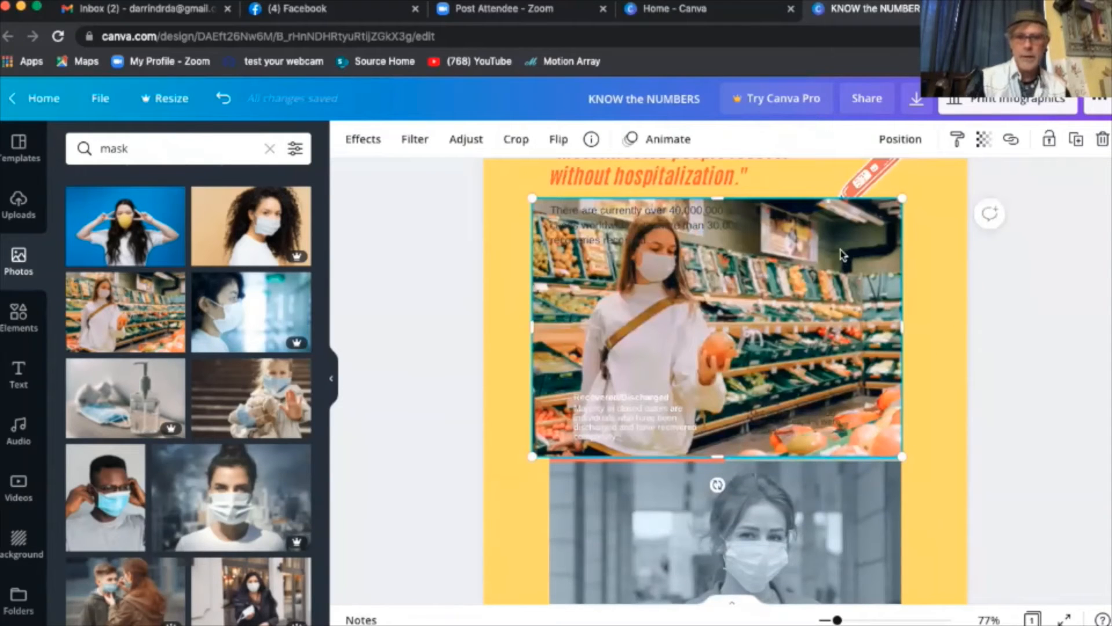
pyautogui.moveTo(841, 255); pyautogui.dragTo(854, 408)
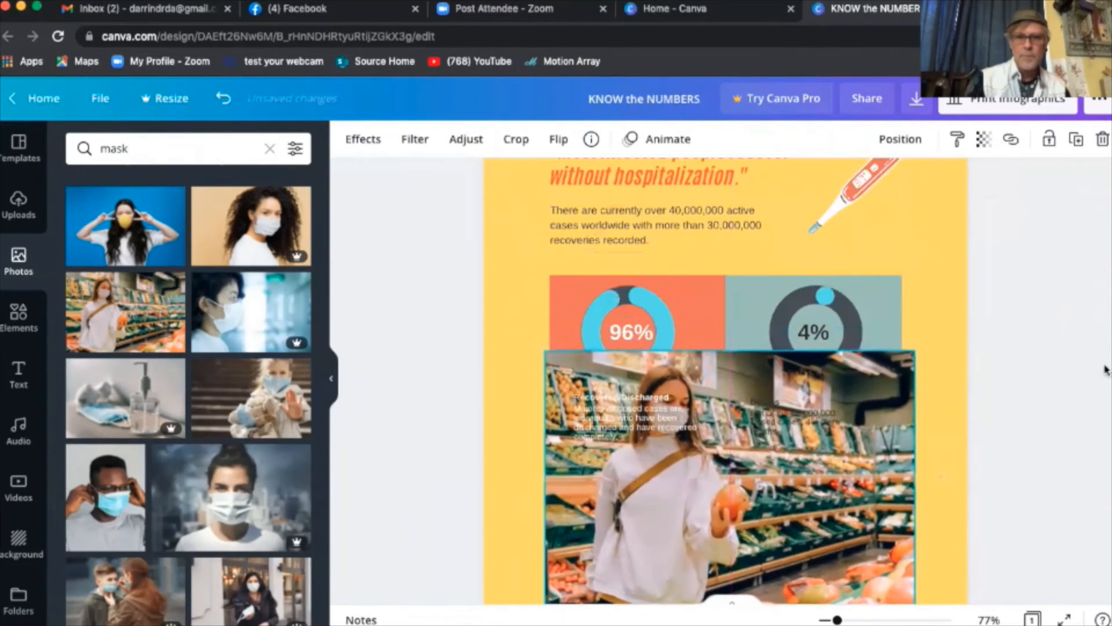
pyautogui.scroll(-3, 1104, 369)
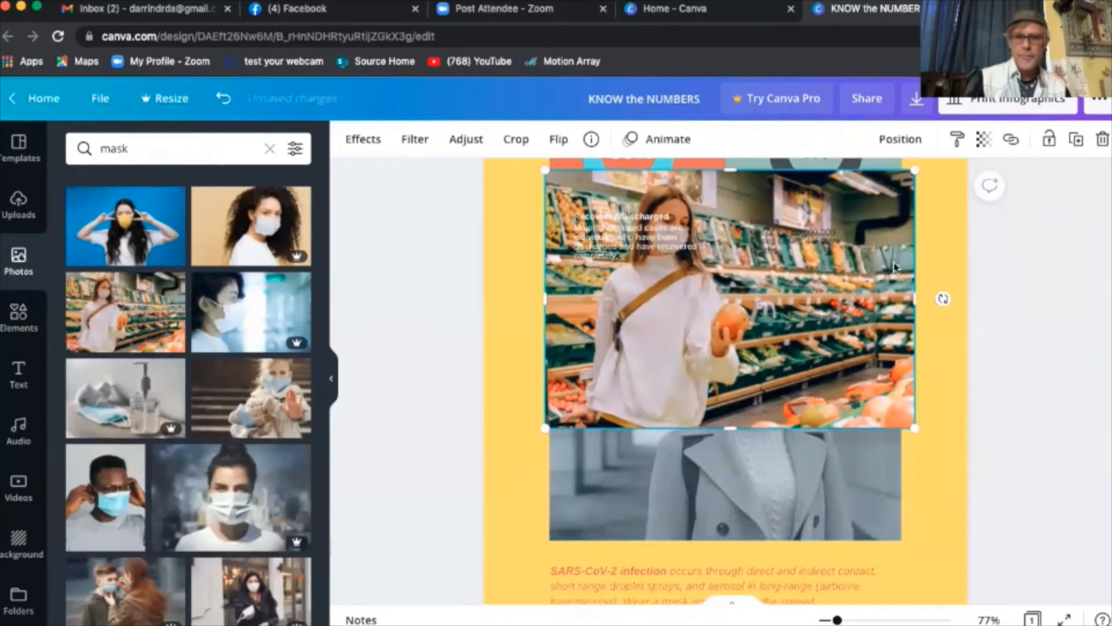
pyautogui.moveTo(894, 267); pyautogui.dragTo(898, 356)
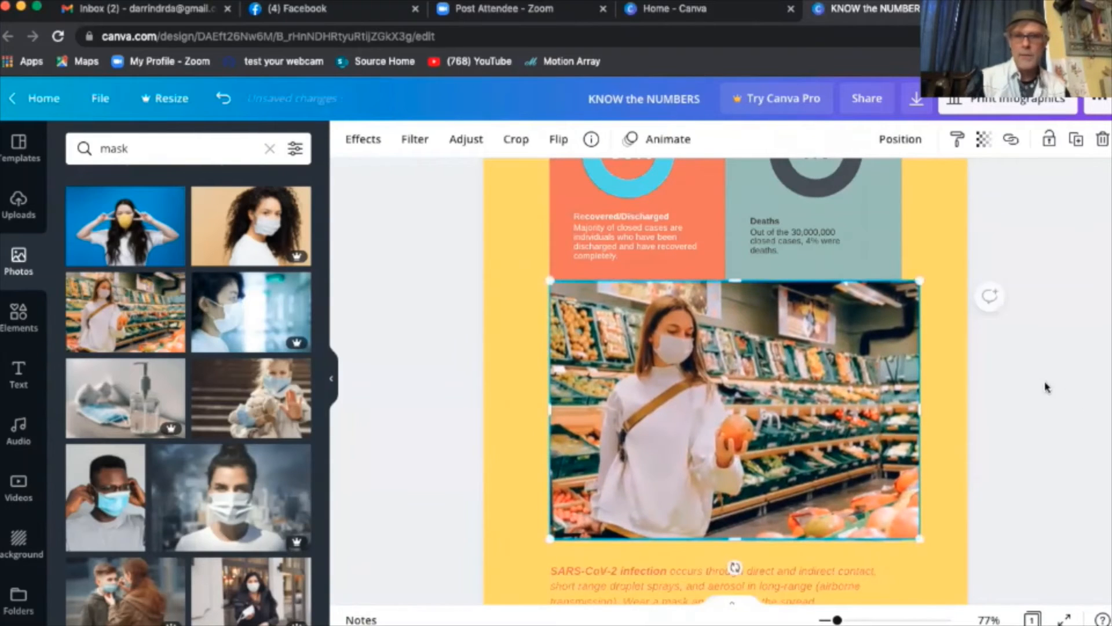
# - Resize the supermarket photo to the column width and taller to cover the old picture
pyautogui.scroll(-2, 1046, 387)
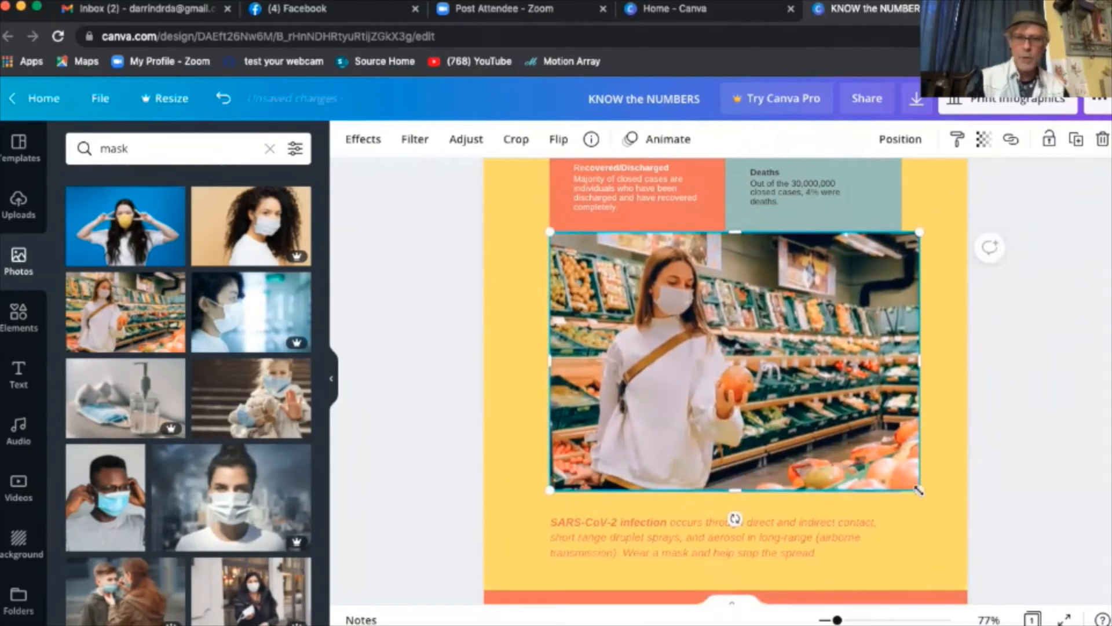
pyautogui.moveTo(918, 491); pyautogui.dragTo(905, 476)
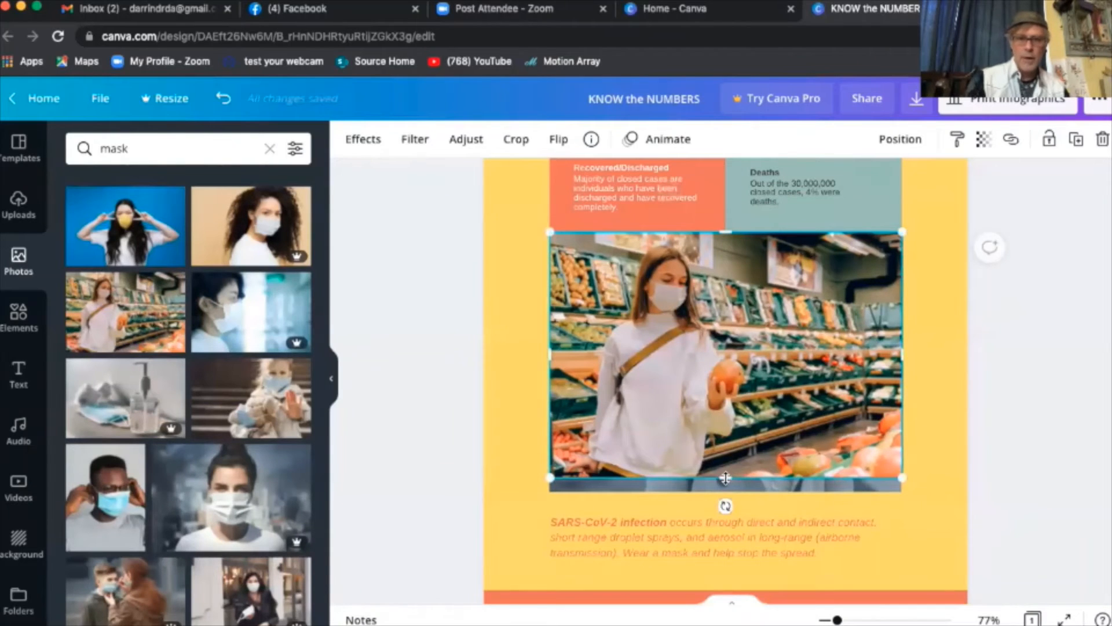
pyautogui.moveTo(726, 480); pyautogui.dragTo(724, 492)
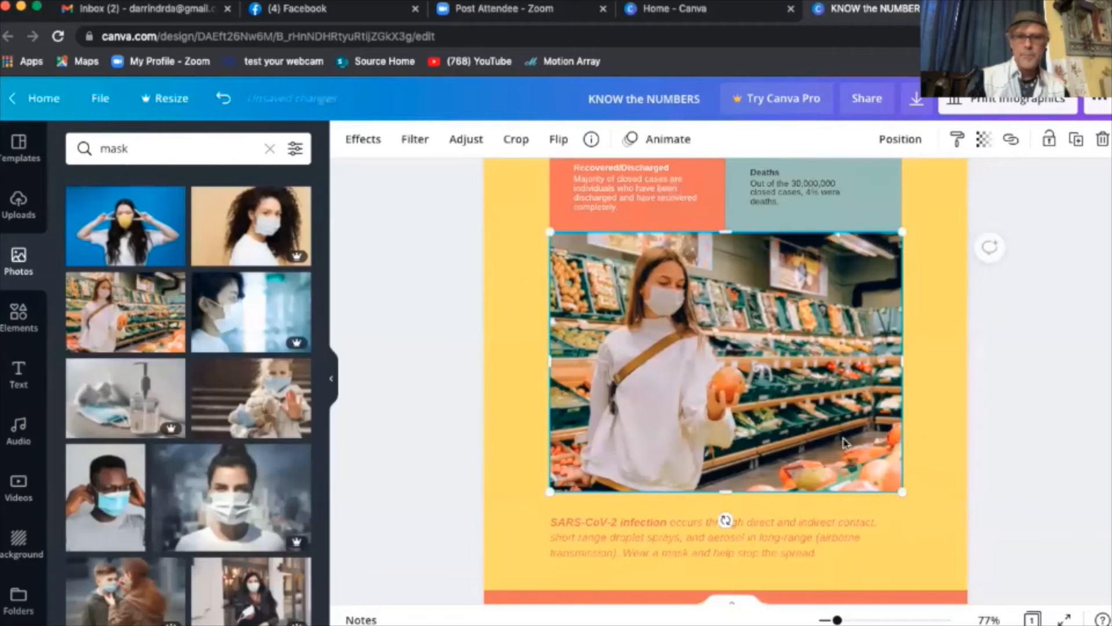
pyautogui.click(1007, 435)
pyautogui.scroll(1, 503, 351)
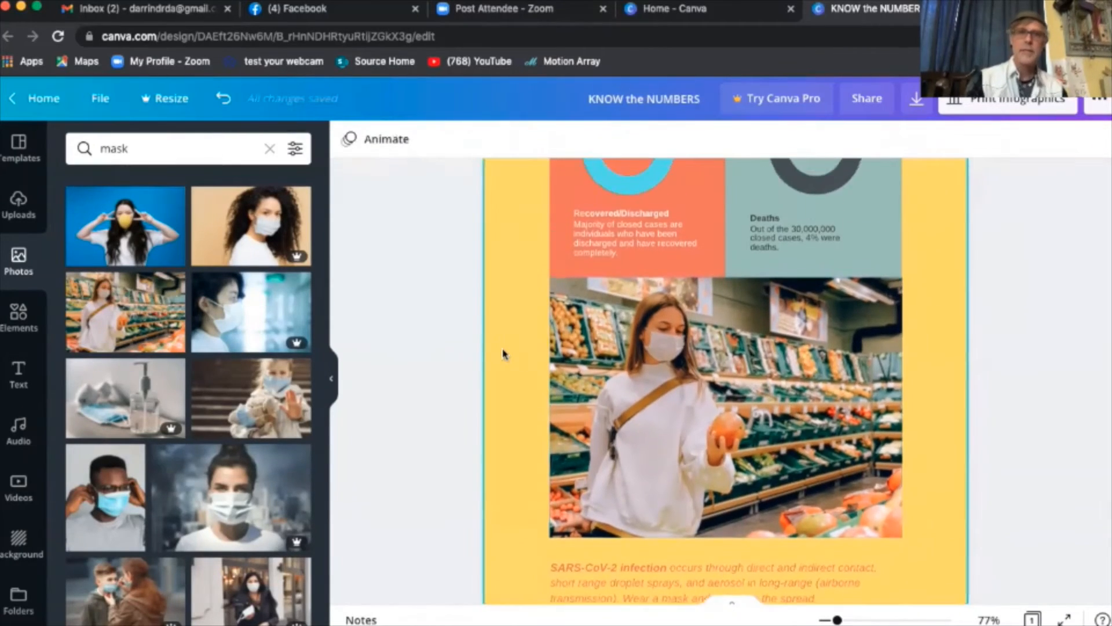
# - Make the supermarket photo more transparent
pyautogui.click(817, 348)
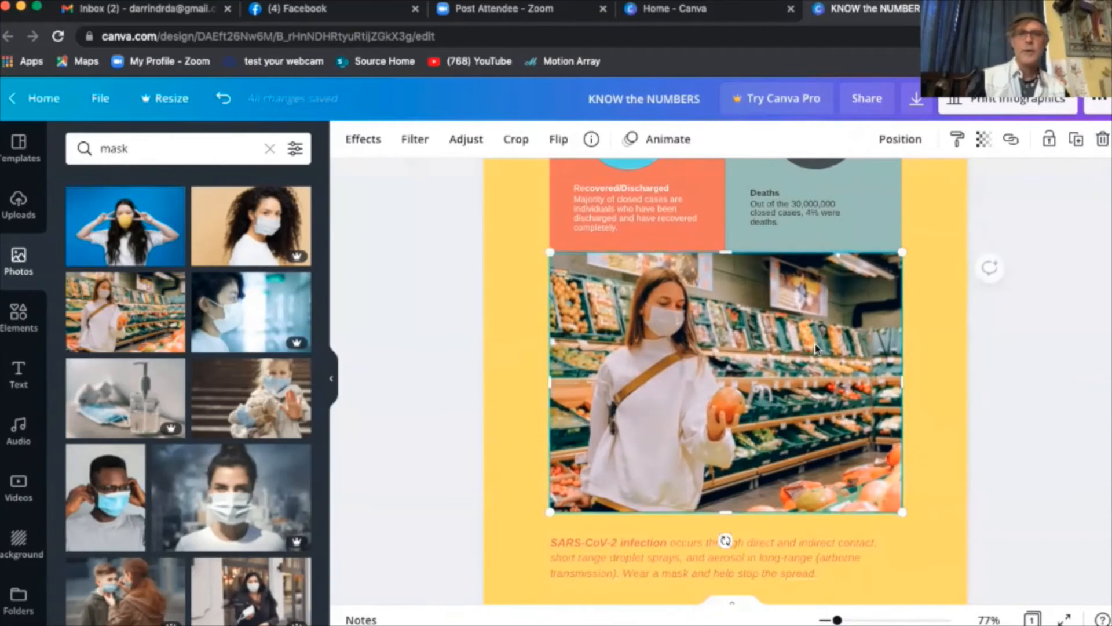
pyautogui.click(983, 143)
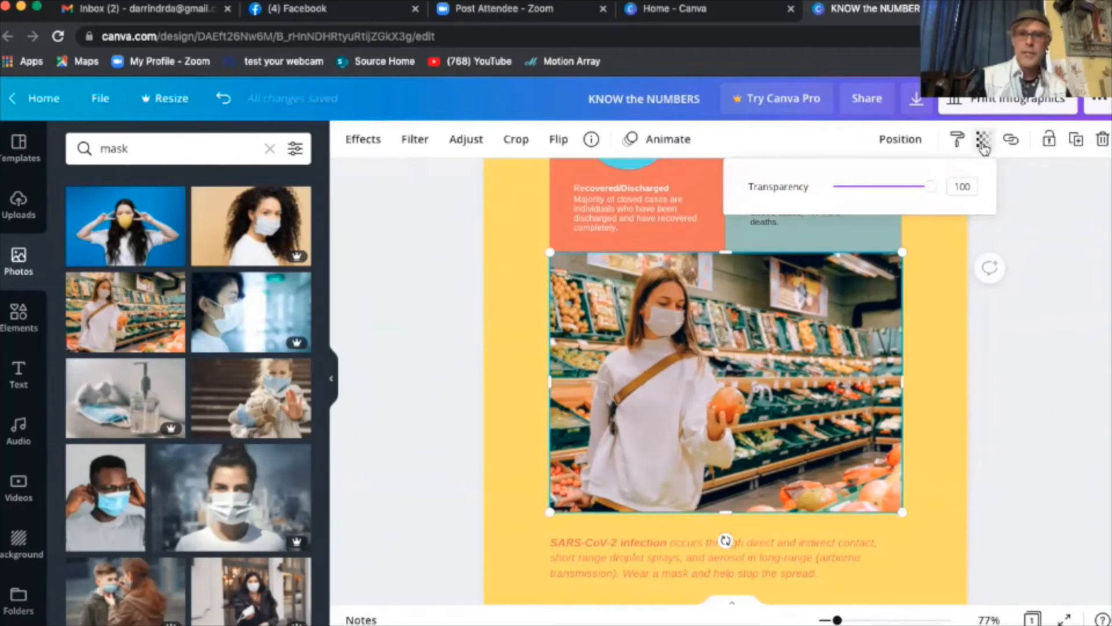
pyautogui.moveTo(934, 193); pyautogui.dragTo(868, 216)
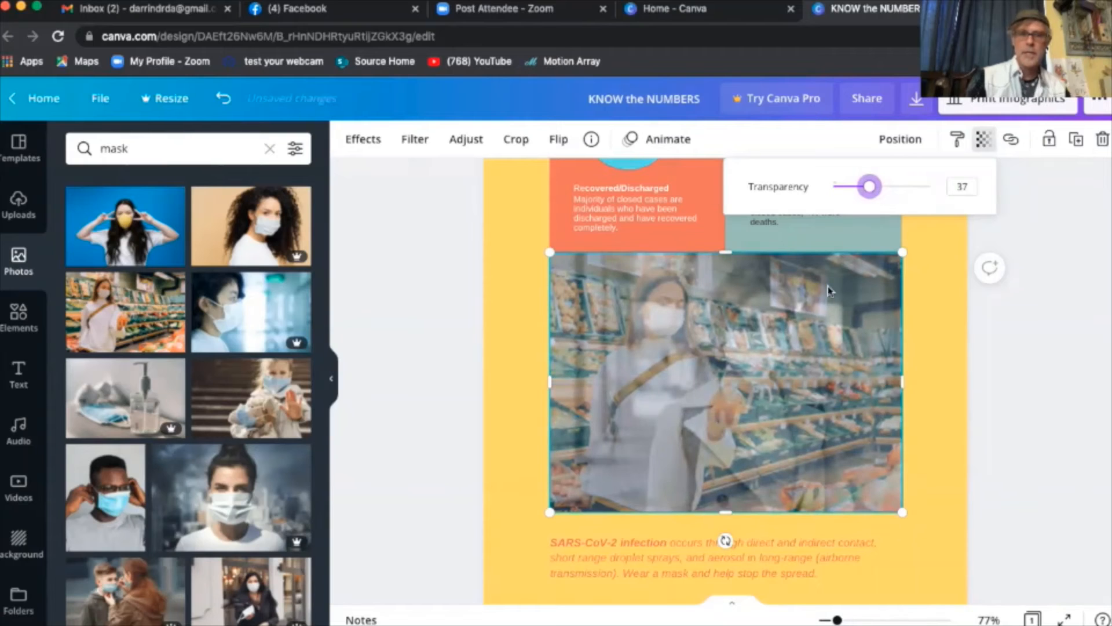
pyautogui.click(977, 405)
# - Delete the old masked-woman photo lying underneath
pyautogui.moveTo(800, 381); pyautogui.dragTo(741, 386)
pyautogui.moveTo(857, 383); pyautogui.dragTo(859, 384)
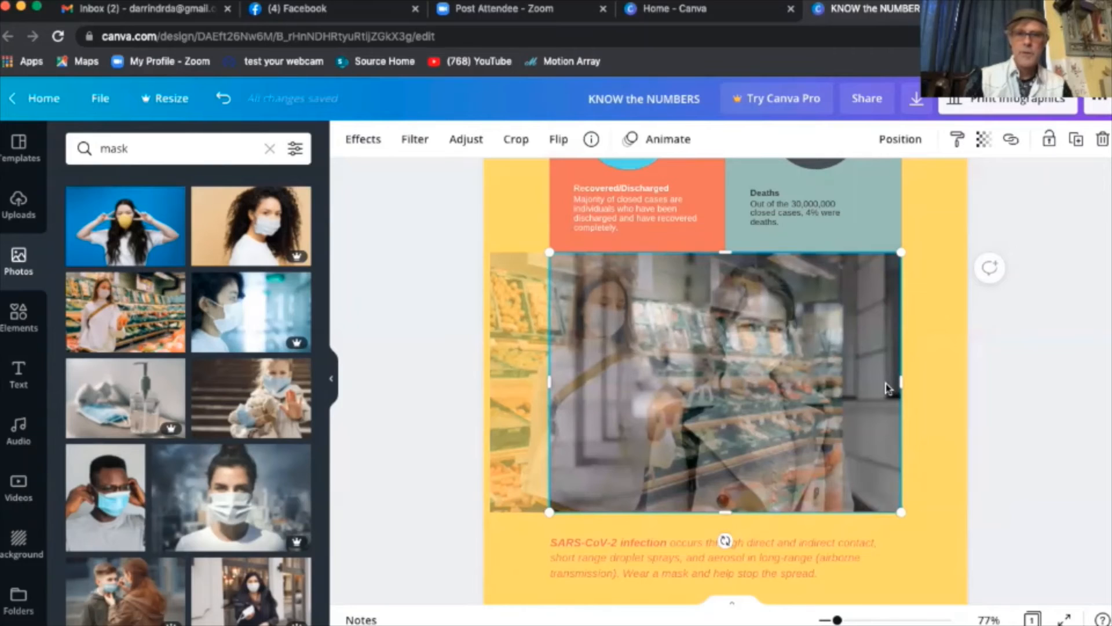
pyautogui.press('Delete')
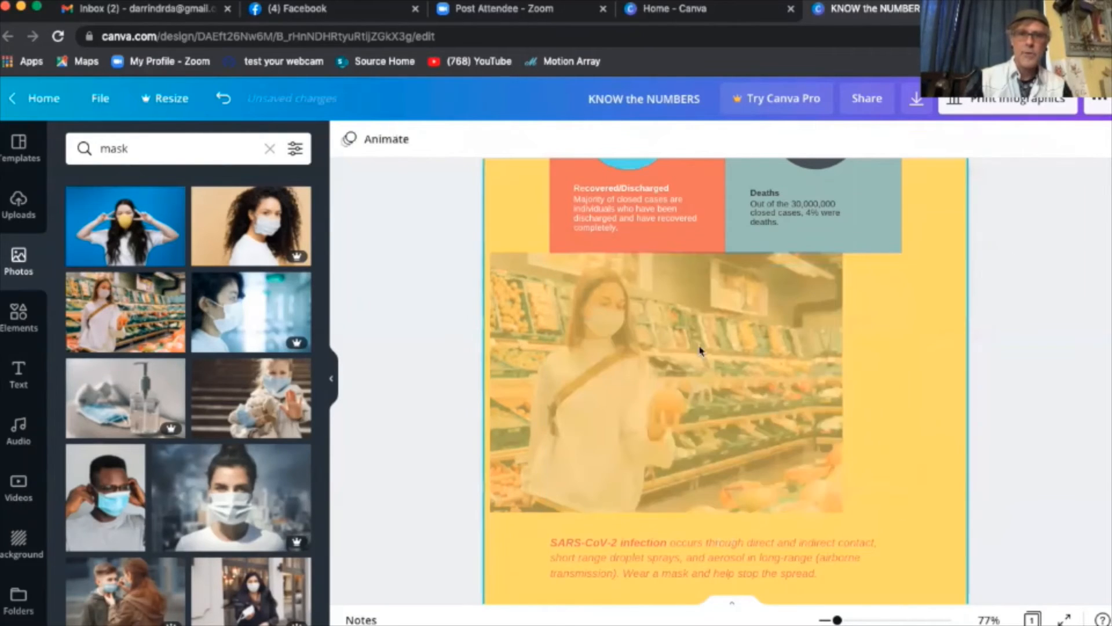
# - Align the supermarket photo under the stat boxes and set its transparency to 60
pyautogui.click(608, 356)
pyautogui.moveTo(588, 357); pyautogui.dragTo(630, 360)
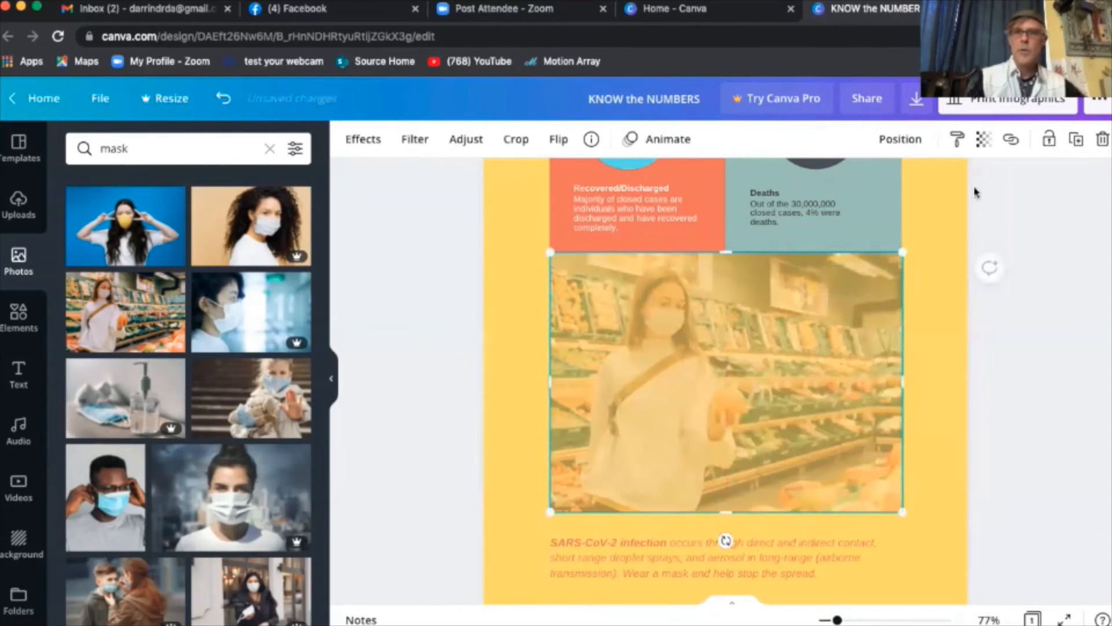
pyautogui.click(985, 142)
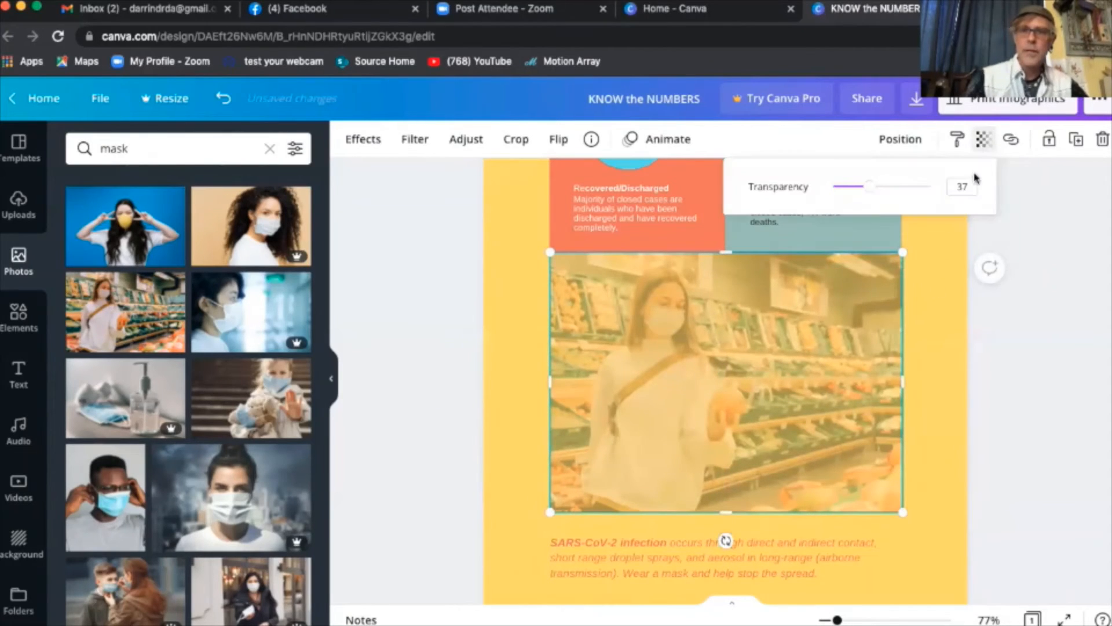
pyautogui.moveTo(861, 186); pyautogui.dragTo(891, 189)
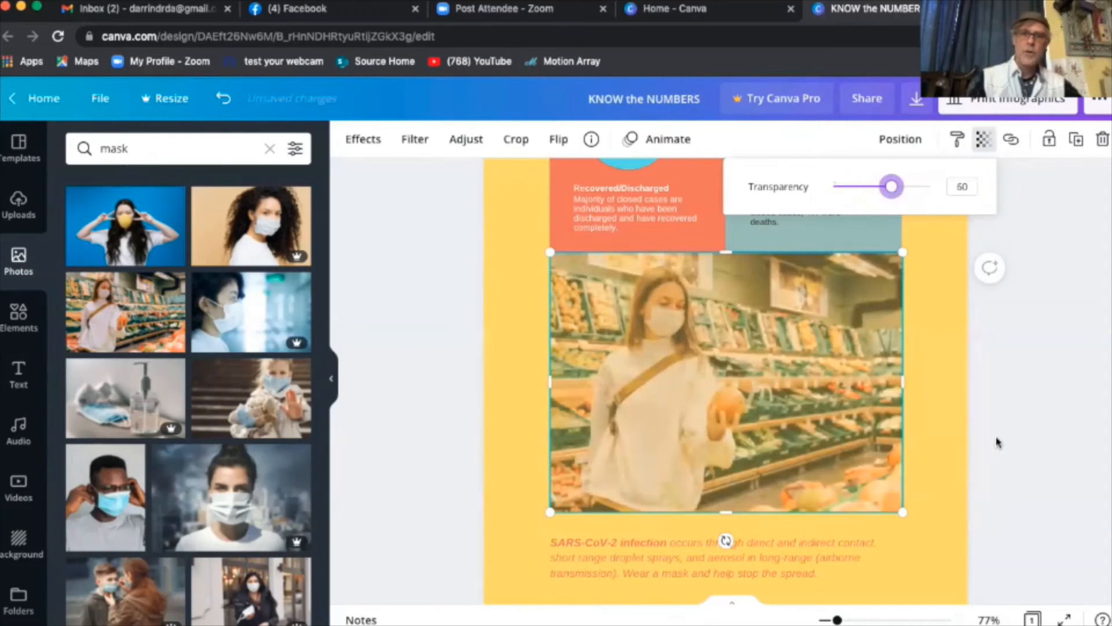
pyautogui.click(1011, 392)
pyautogui.scroll(-3, 420, 390)
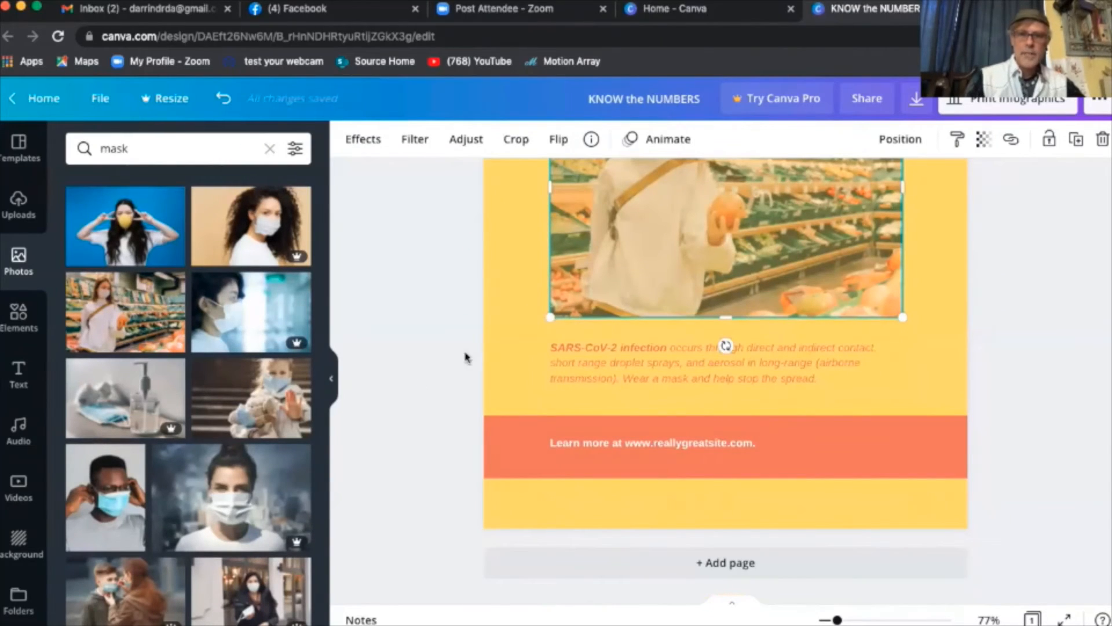
# - Enlarge the 'Learn more' footer text box, then briefly select the COVID-19 title
pyautogui.doubleClick(588, 446)
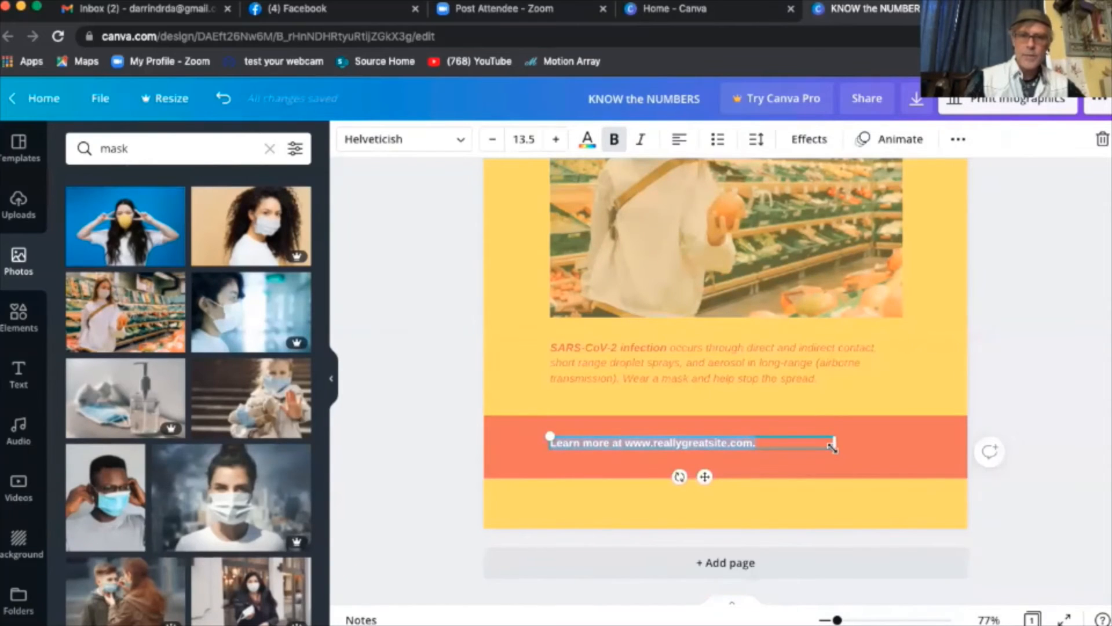
pyautogui.moveTo(834, 449); pyautogui.dragTo(916, 481)
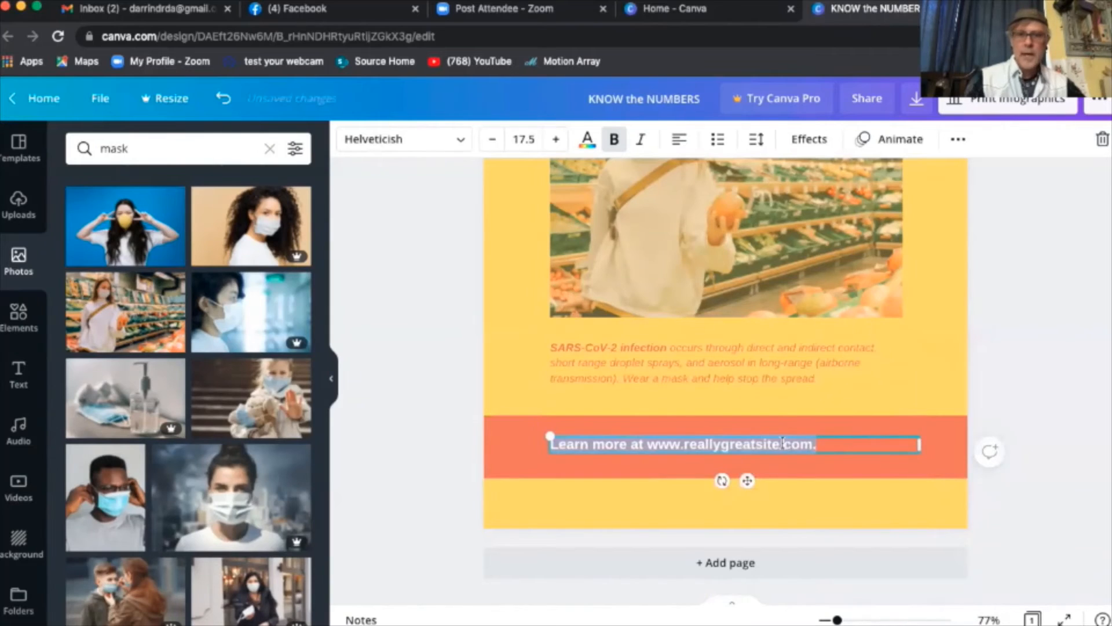
pyautogui.scroll(10, 437, 274)
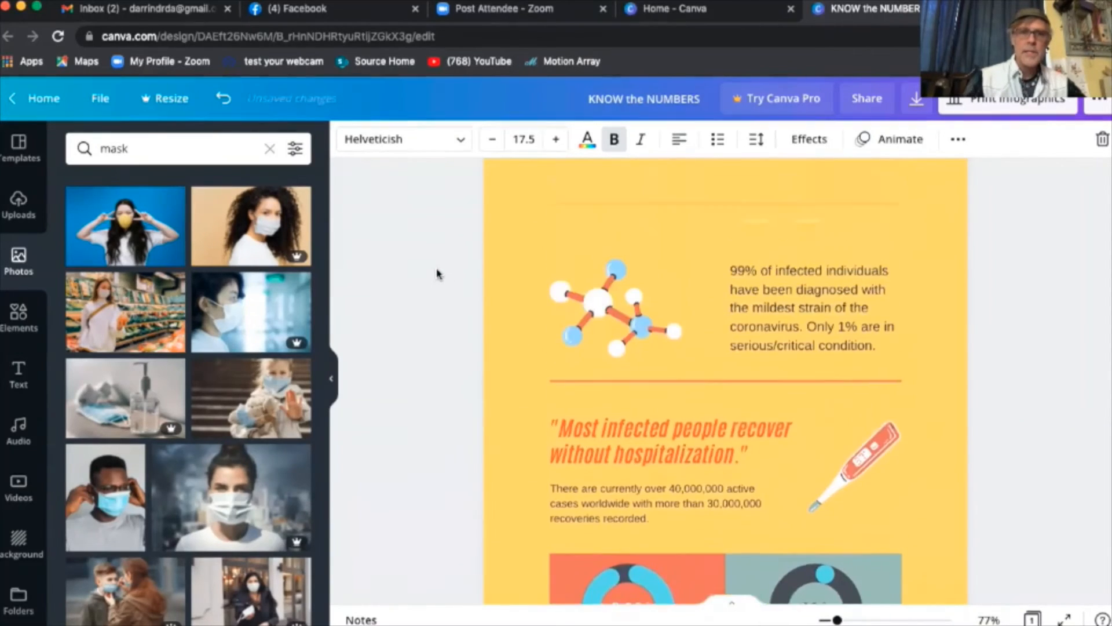
pyautogui.scroll(5, 437, 273)
pyautogui.click(675, 277)
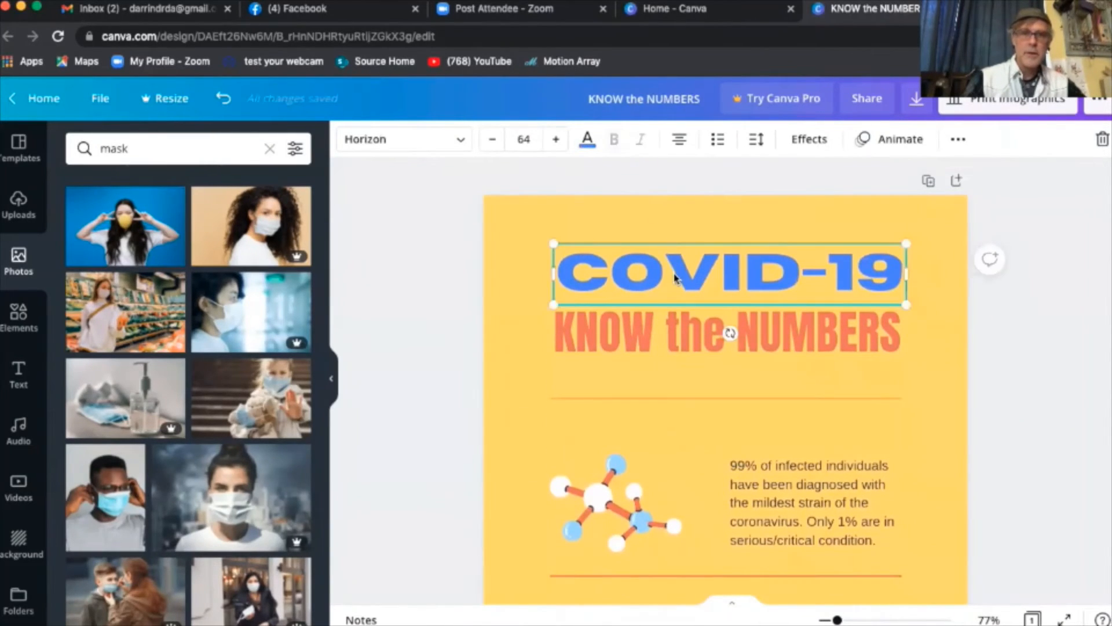
pyautogui.doubleClick(675, 276)
pyautogui.click(675, 273)
pyautogui.scroll(-15, 672, 290)
pyautogui.scroll(-3, 669, 308)
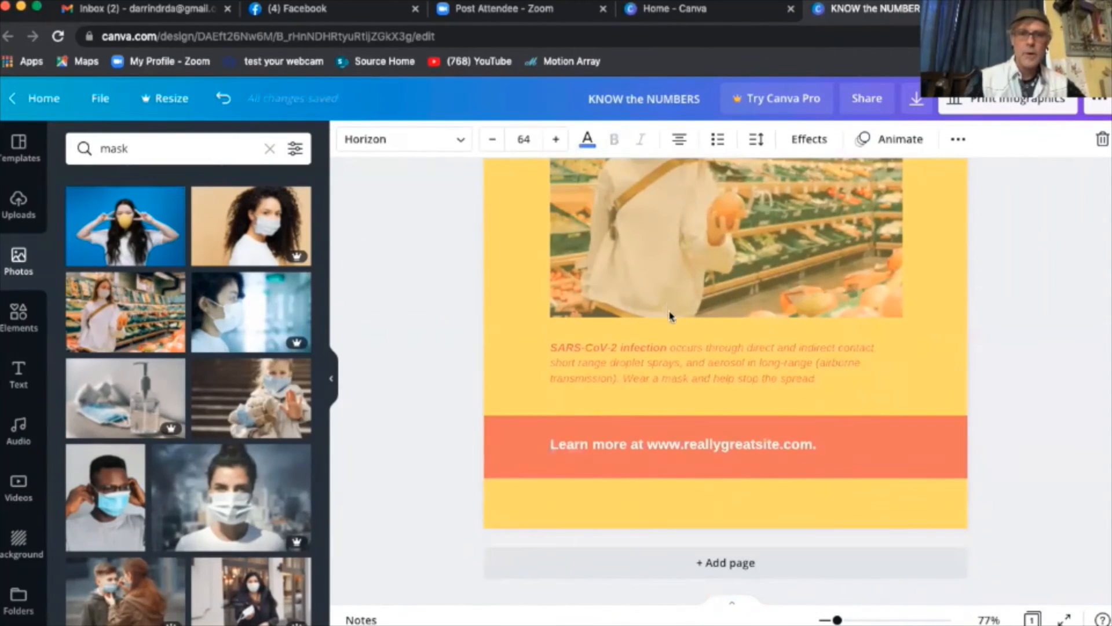
# - Set the footer text in the Horizon font and shrink it to 12.5 to fit one line
pyautogui.doubleClick(679, 450)
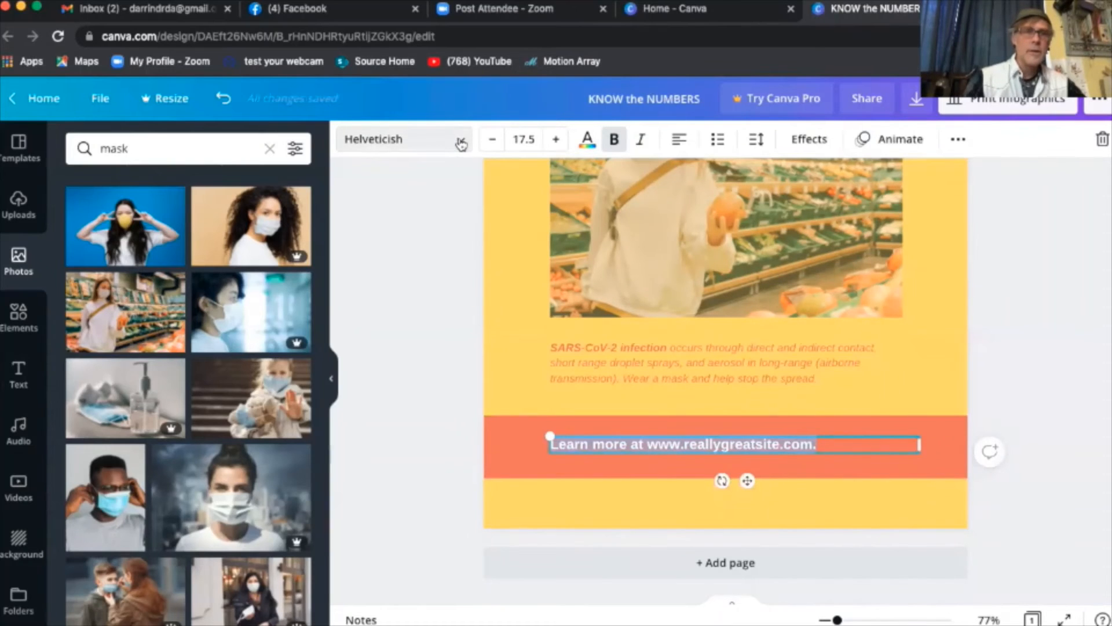
pyautogui.click(461, 144)
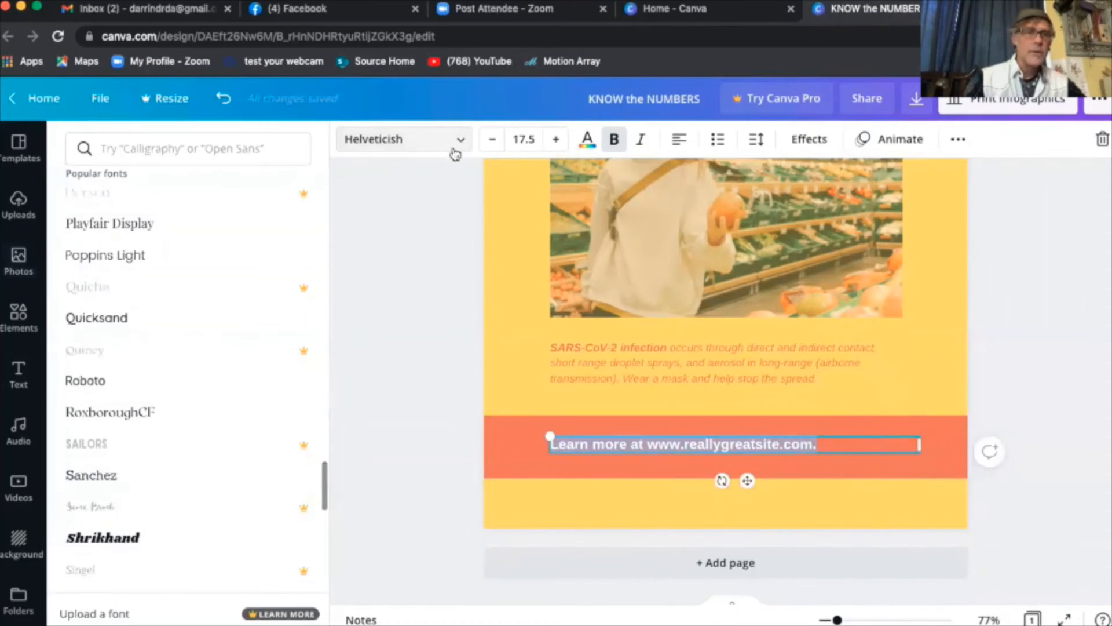
pyautogui.click(204, 151)
pyautogui.write('hor')
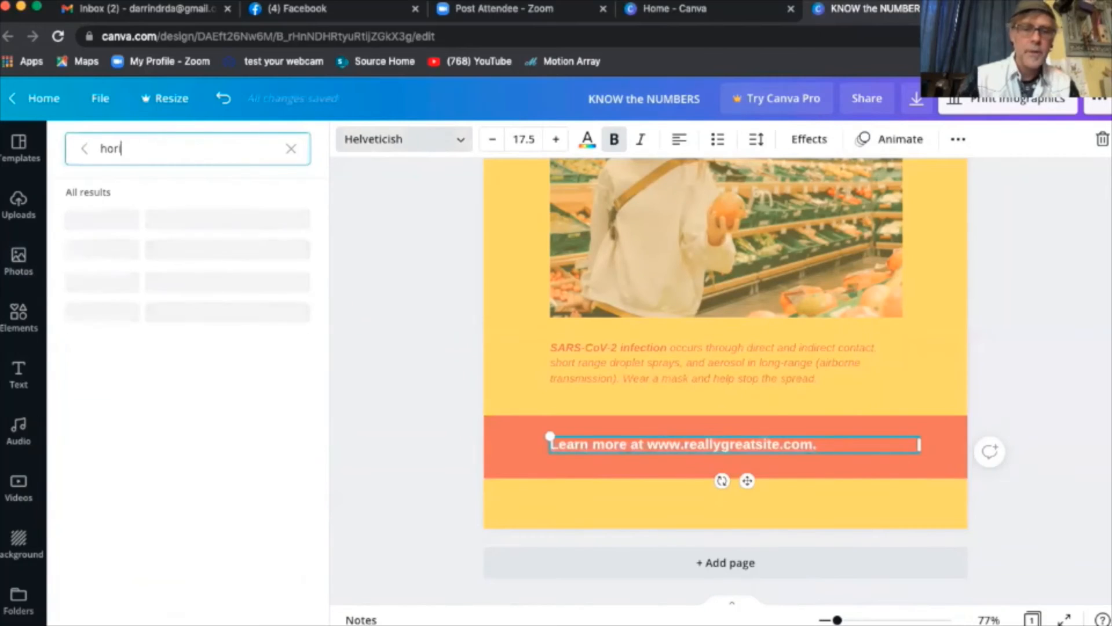
pyautogui.write('iz')
pyautogui.click(133, 217)
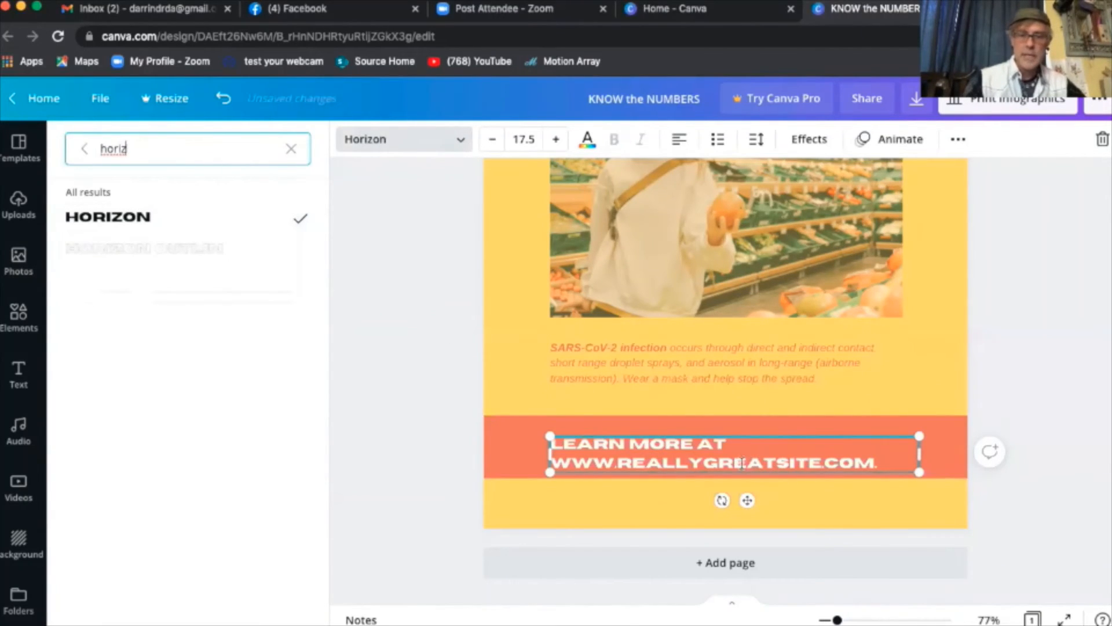
pyautogui.click(491, 140)
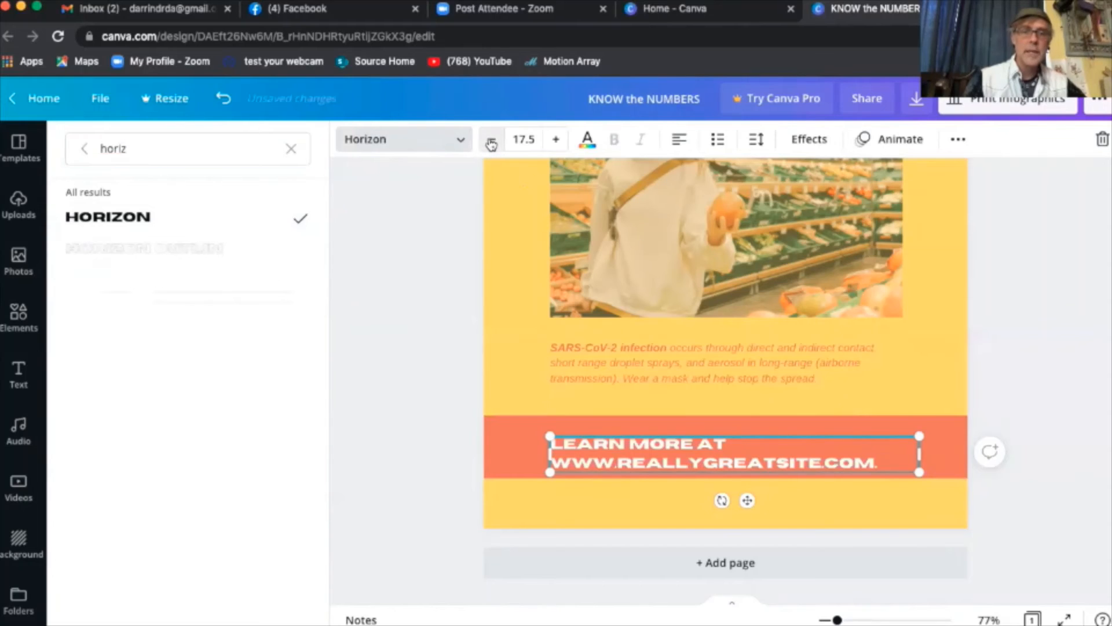
pyautogui.click(492, 139)
pyautogui.click(491, 139)
pyautogui.click(492, 142)
pyautogui.click(492, 141)
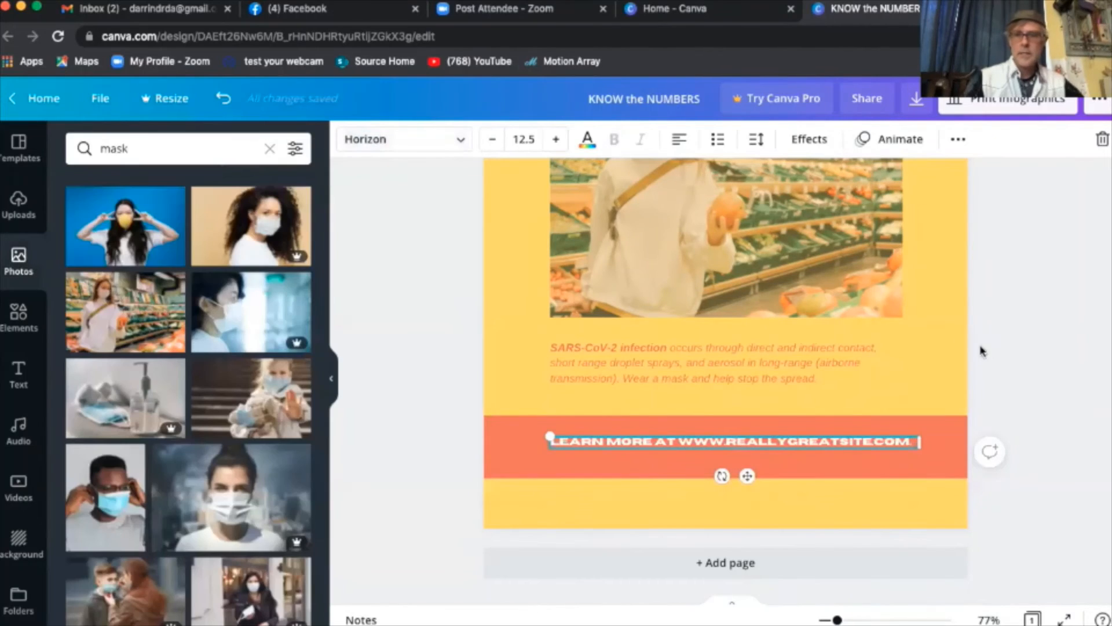
pyautogui.click(1011, 360)
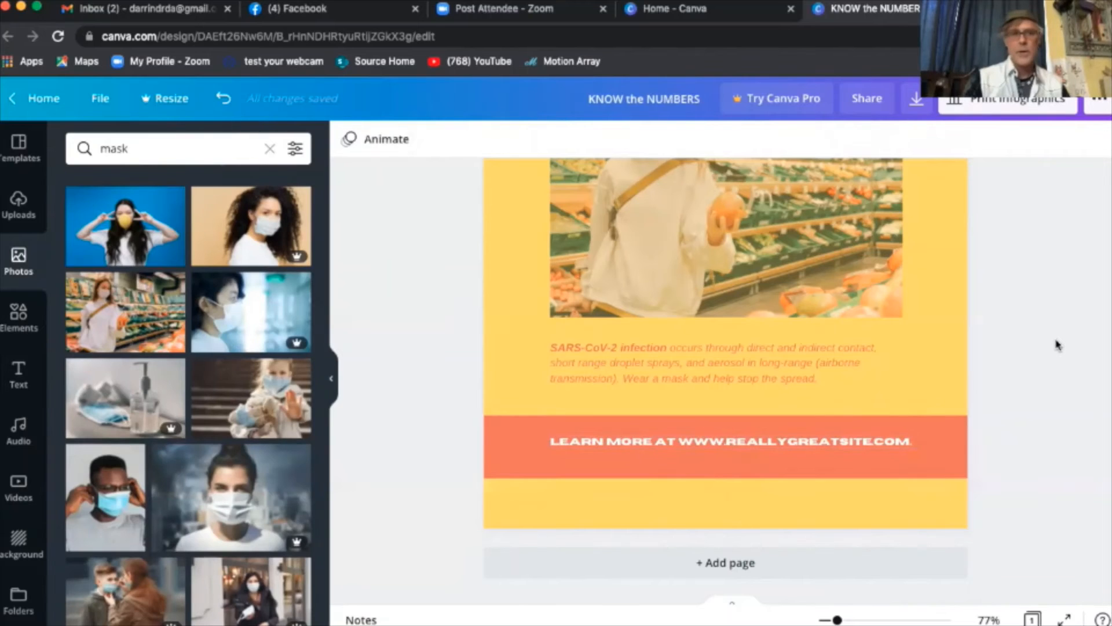
# - Select the 99% infected-individuals paragraph and the molecule illustration beside it
pyautogui.scroll(6, 1056, 345)
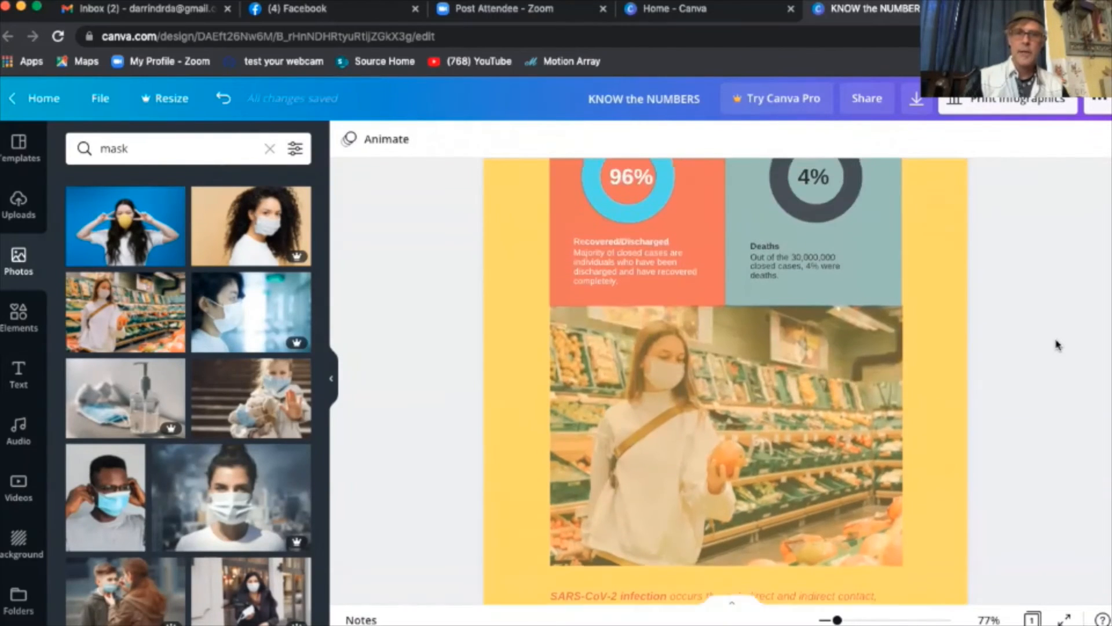
pyautogui.scroll(6, 1056, 344)
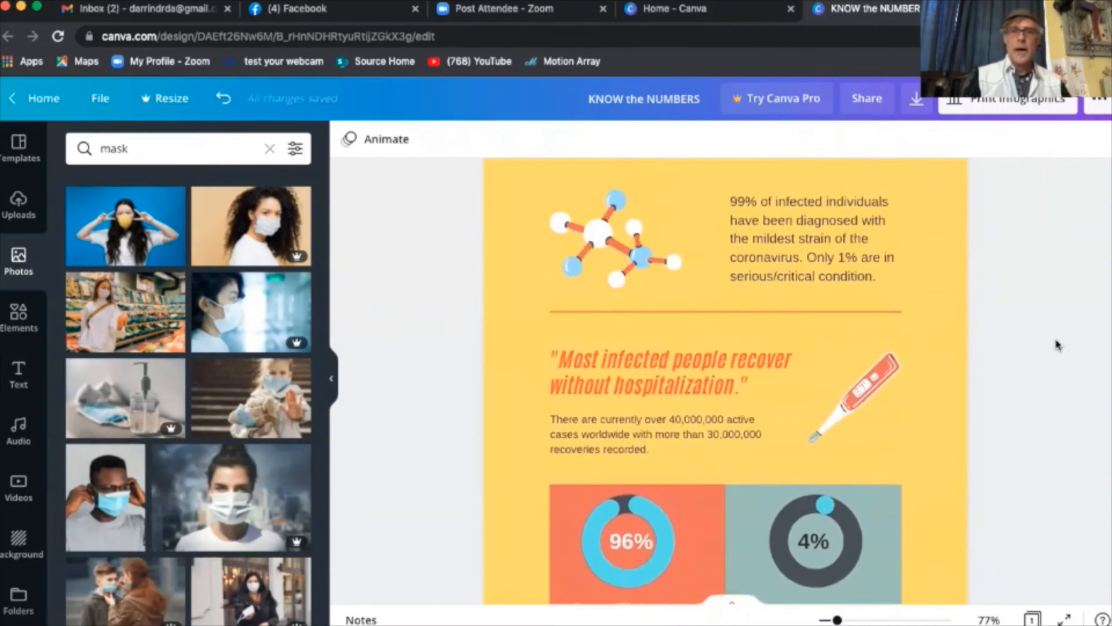
pyautogui.scroll(-2, 1056, 344)
pyautogui.click(672, 347)
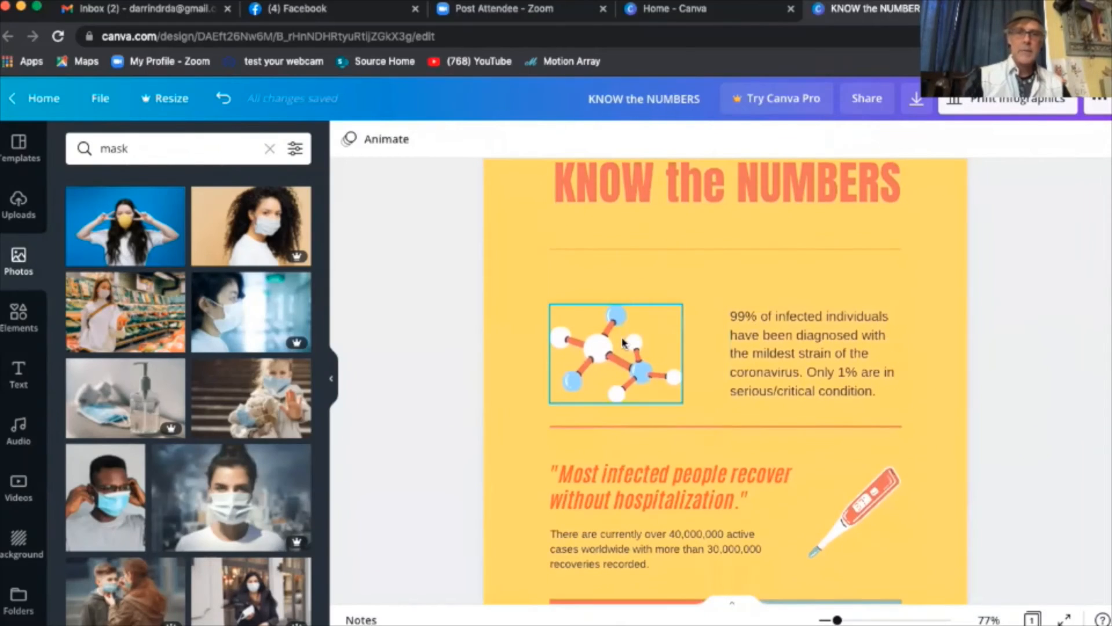
pyautogui.click(808, 355)
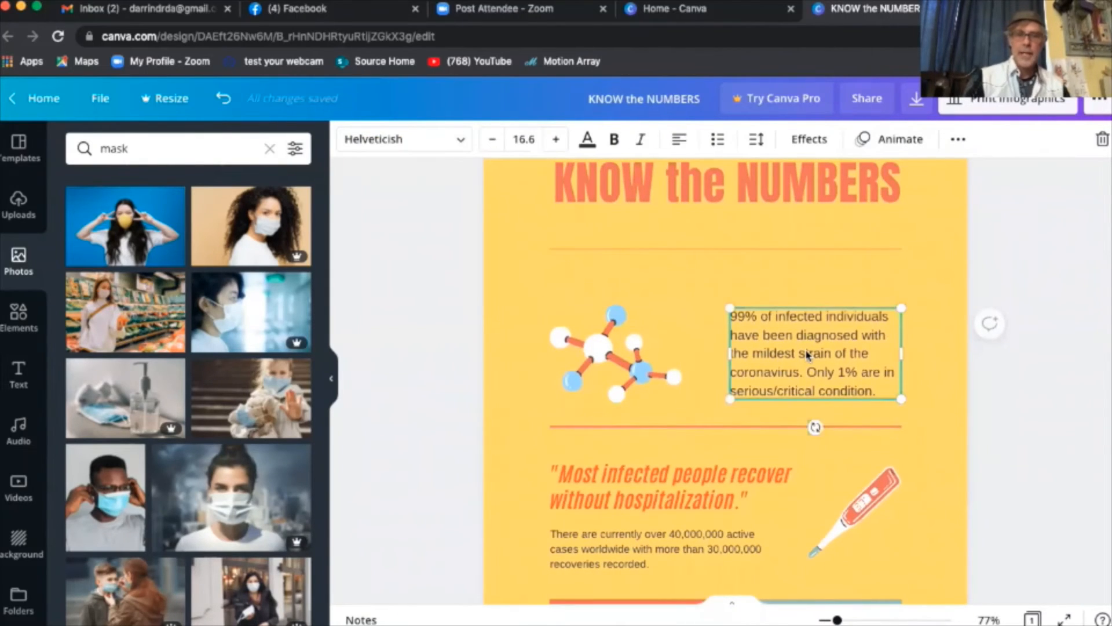
pyautogui.click(808, 355)
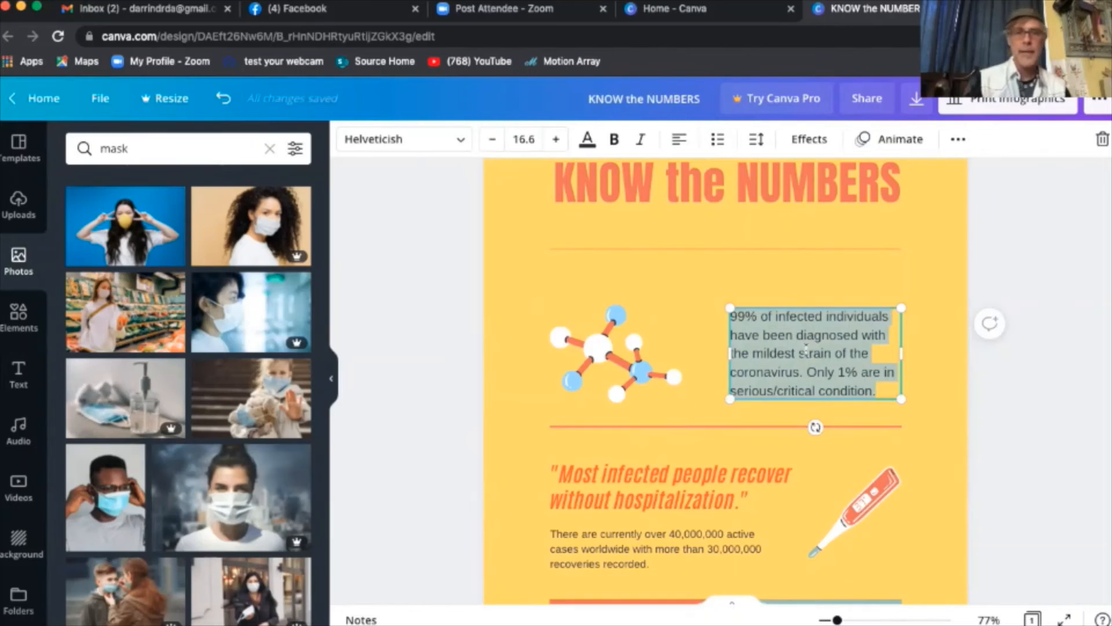
pyautogui.click(1011, 407)
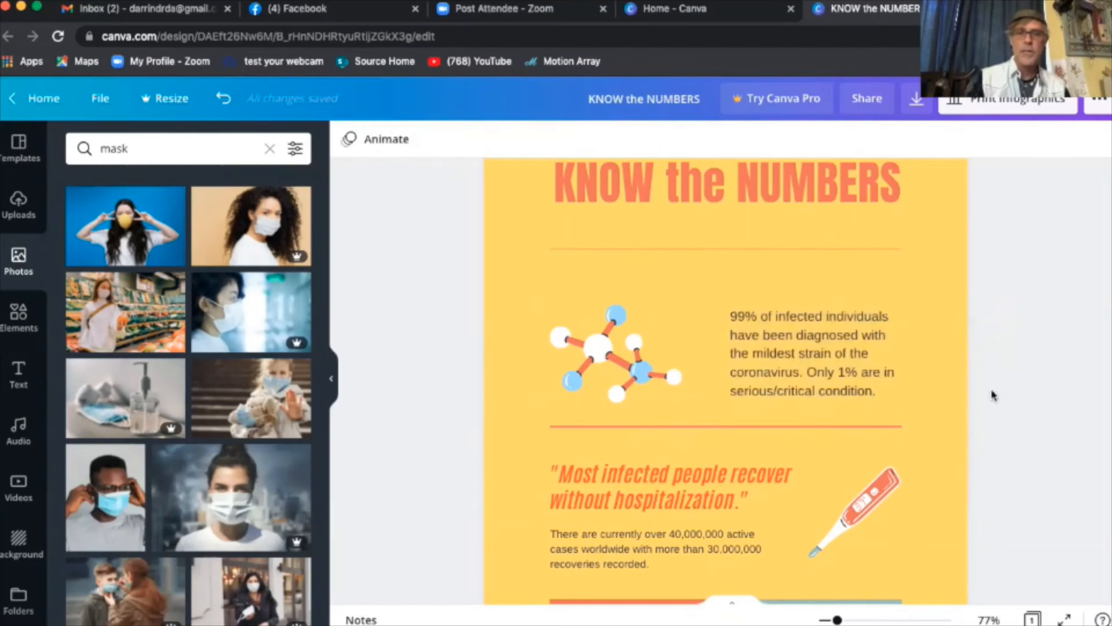
pyautogui.click(630, 364)
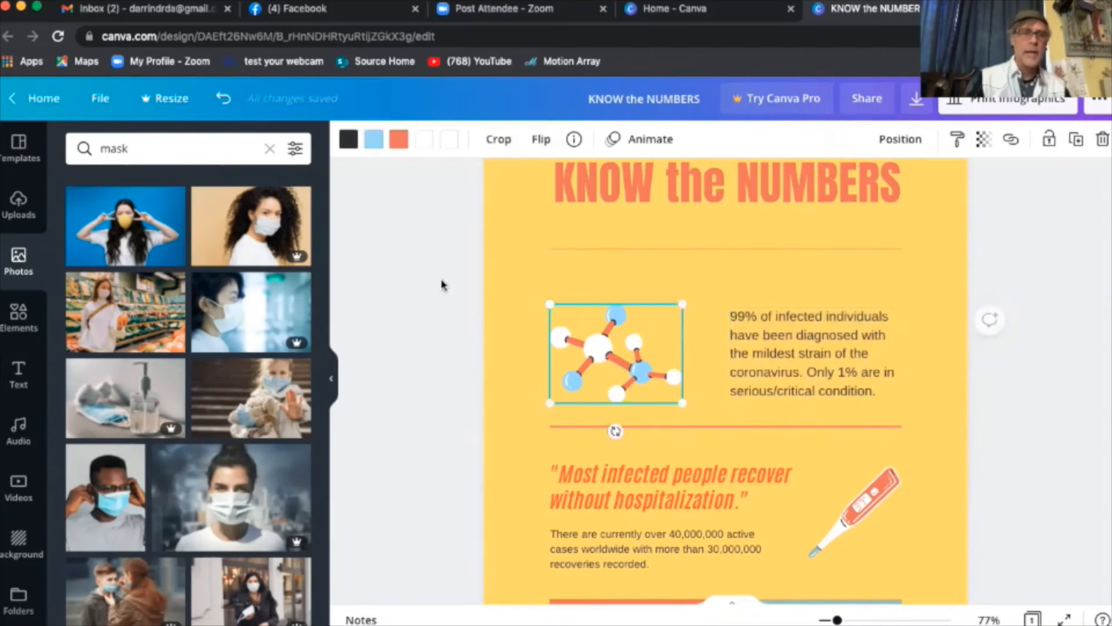
# - Show all Coronavirus graphics from Elements and scroll through the doctors, lab equipment, hearts and lungs
pyautogui.click(18, 316)
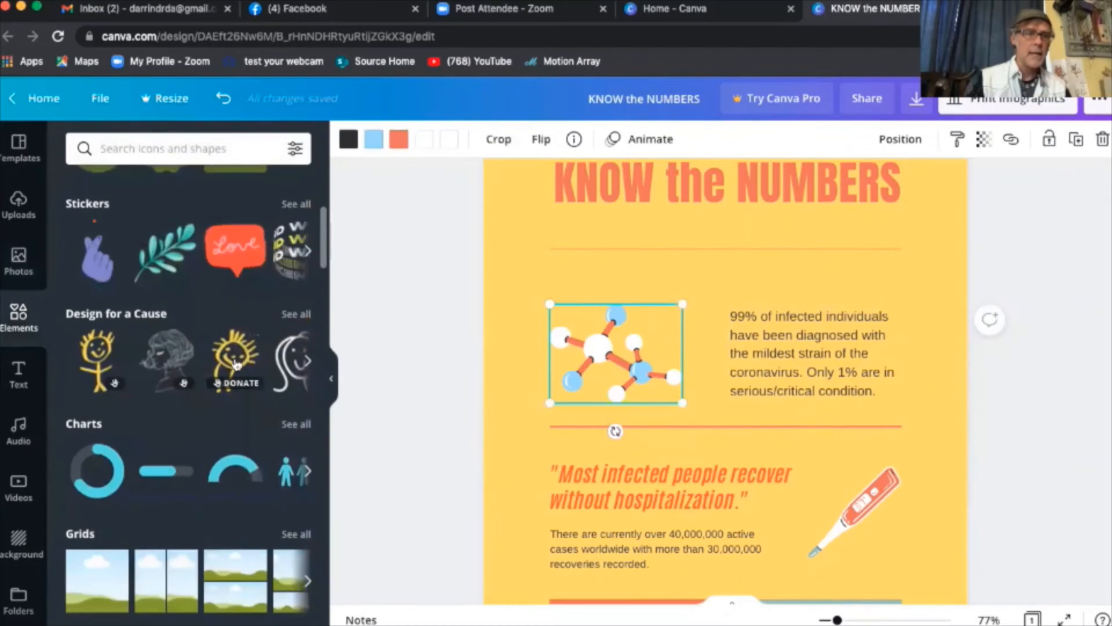
pyautogui.scroll(-9, 244, 374)
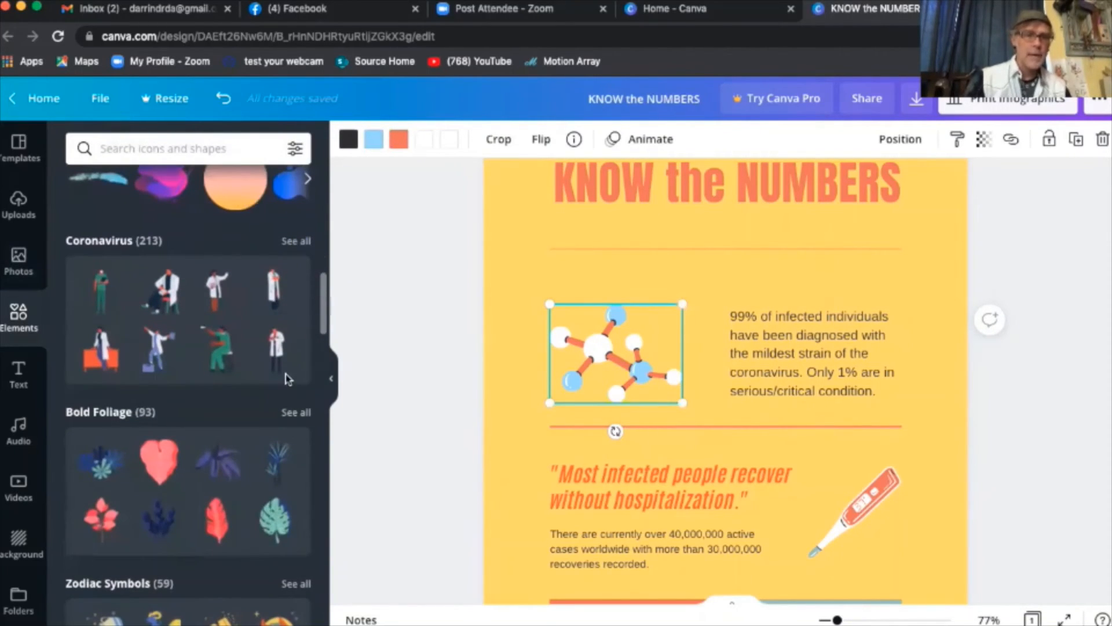
pyautogui.scroll(1, 290, 376)
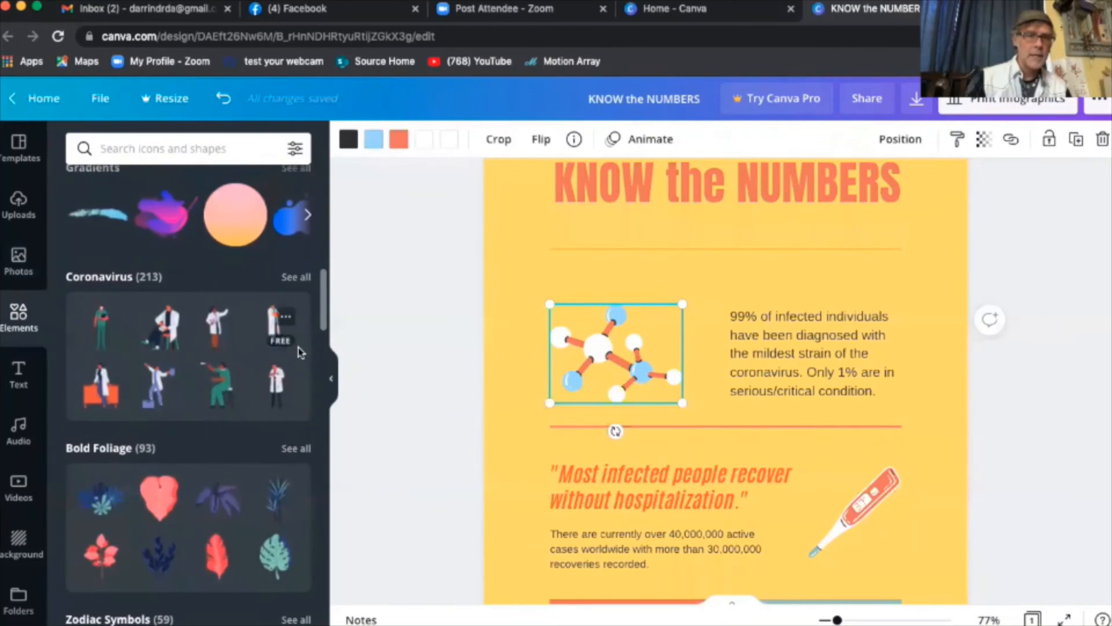
pyautogui.click(297, 278)
pyautogui.scroll(-5, 247, 421)
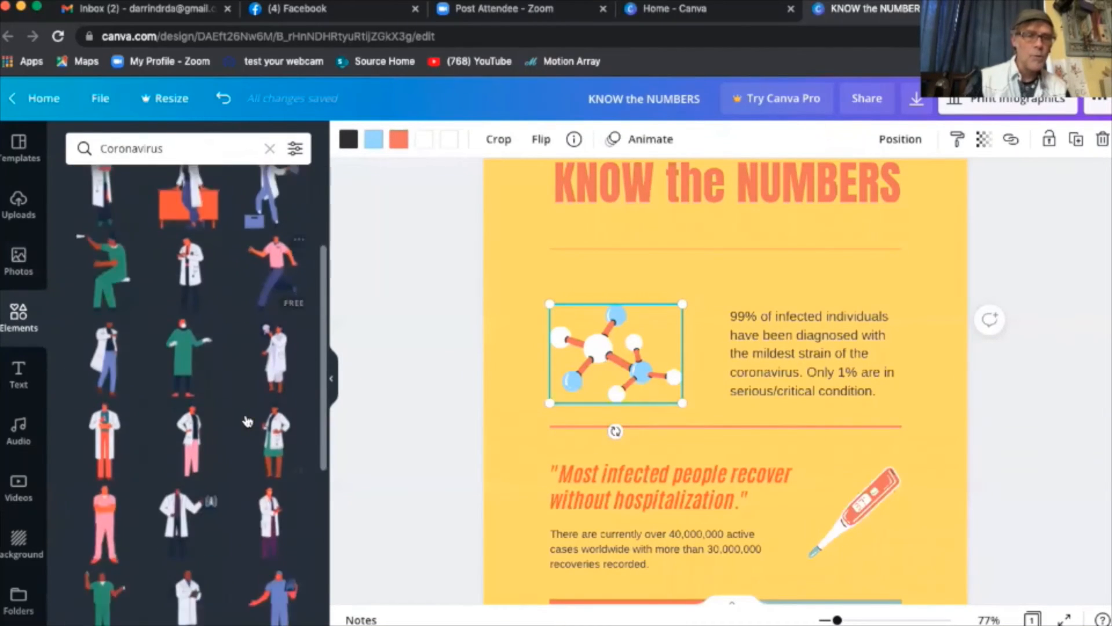
pyautogui.scroll(-6, 248, 421)
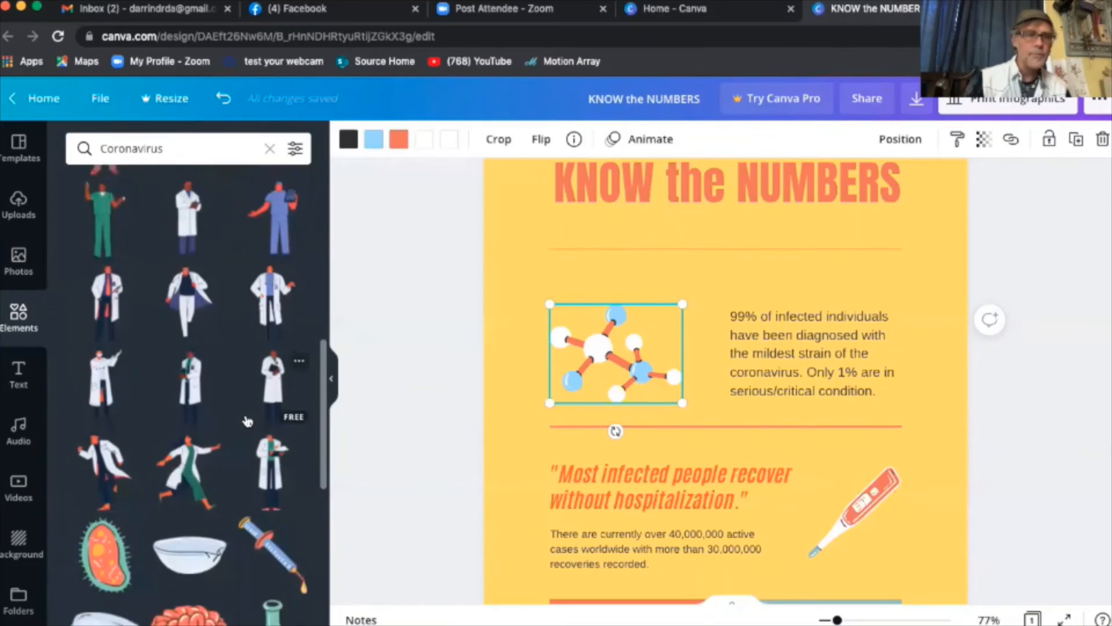
pyautogui.scroll(-6, 248, 421)
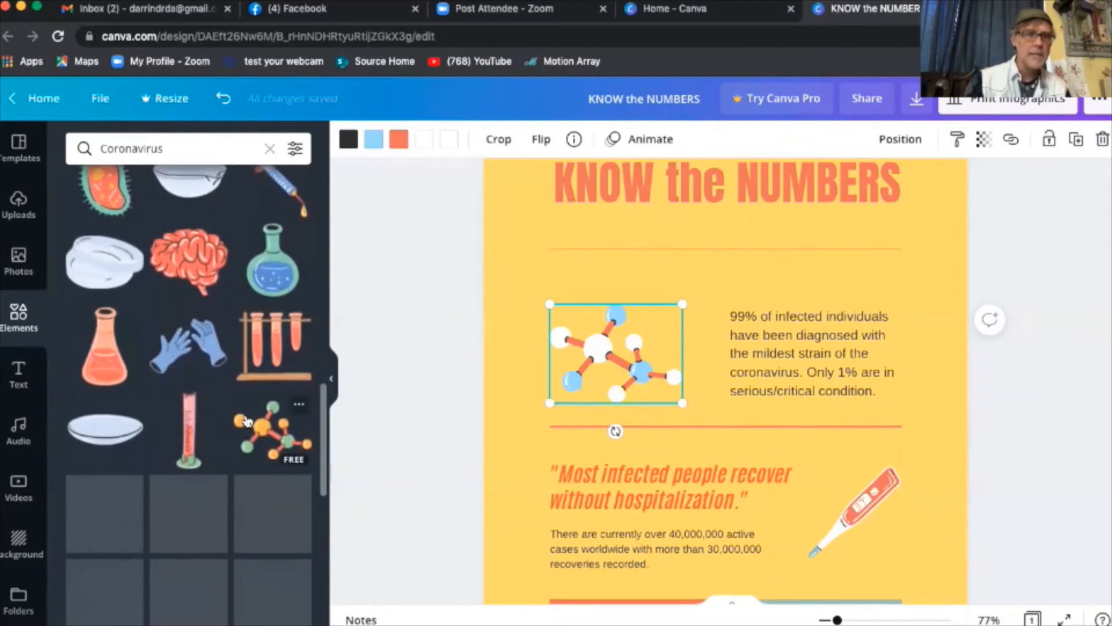
pyautogui.scroll(-3, 246, 420)
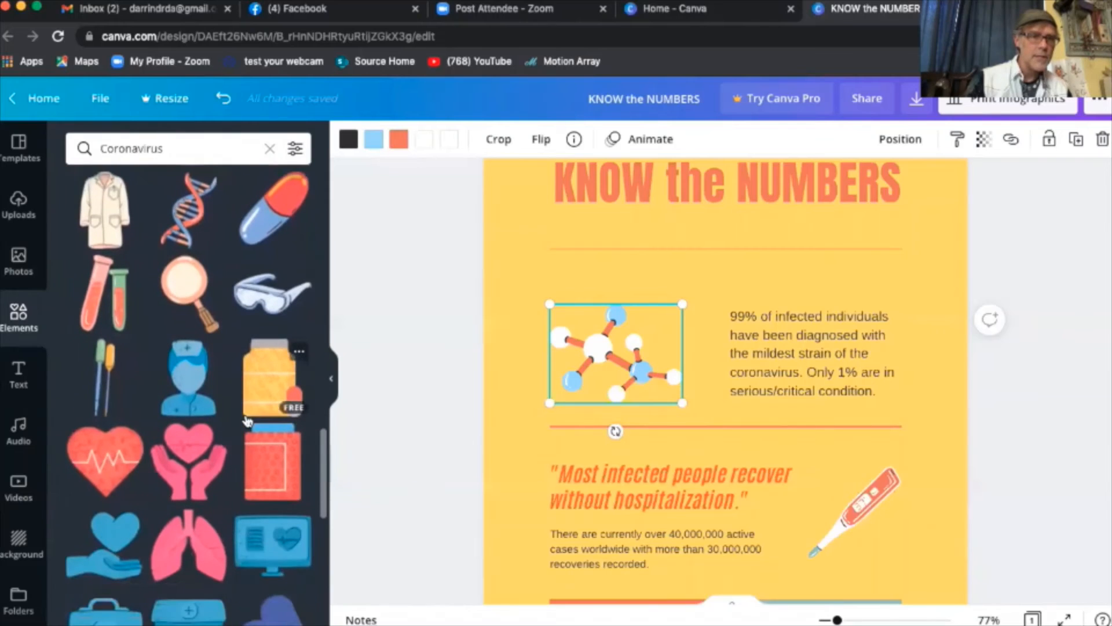
pyautogui.scroll(-1, 247, 421)
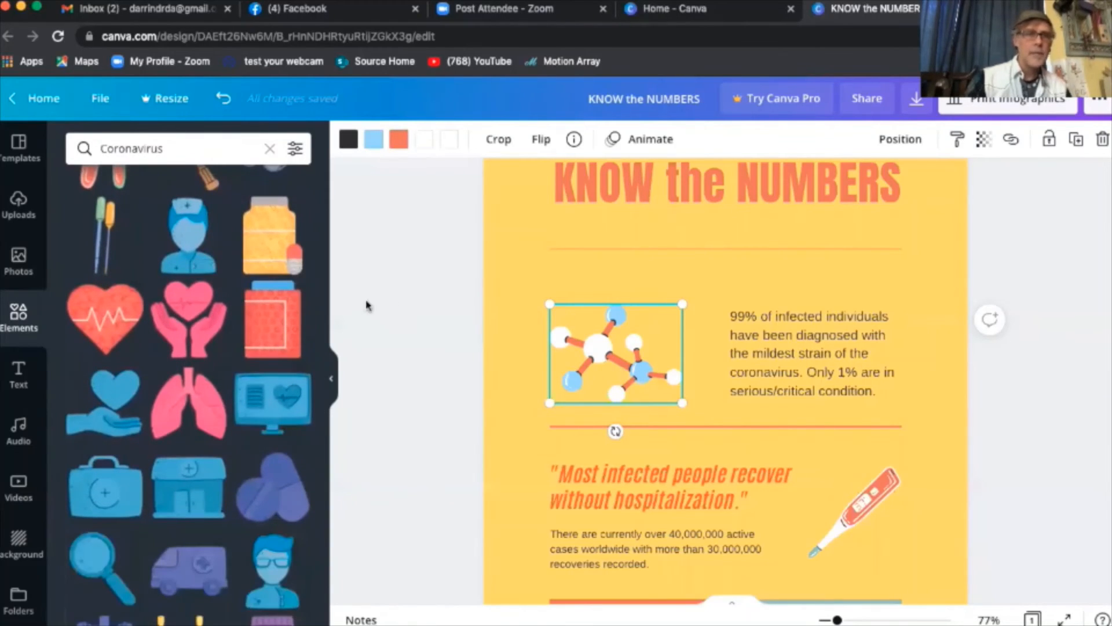
# - Add the blue nurse illustration beside the 99% text, size it, and delete the molecule graphic
pyautogui.click(189, 244)
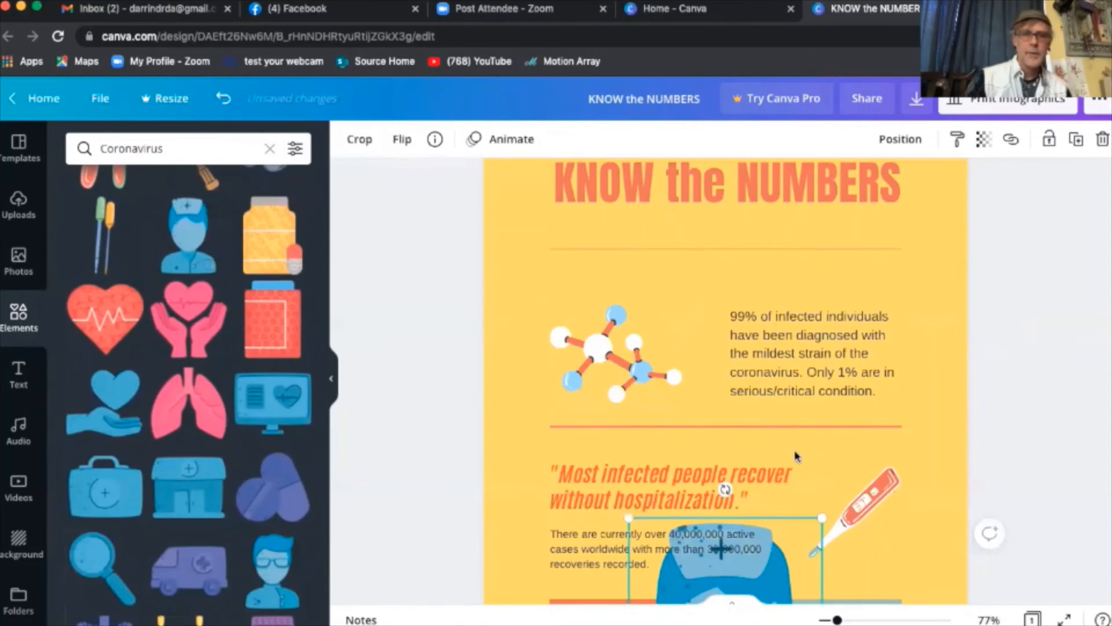
pyautogui.scroll(-3, 799, 457)
pyautogui.moveTo(755, 475); pyautogui.dragTo(644, 220)
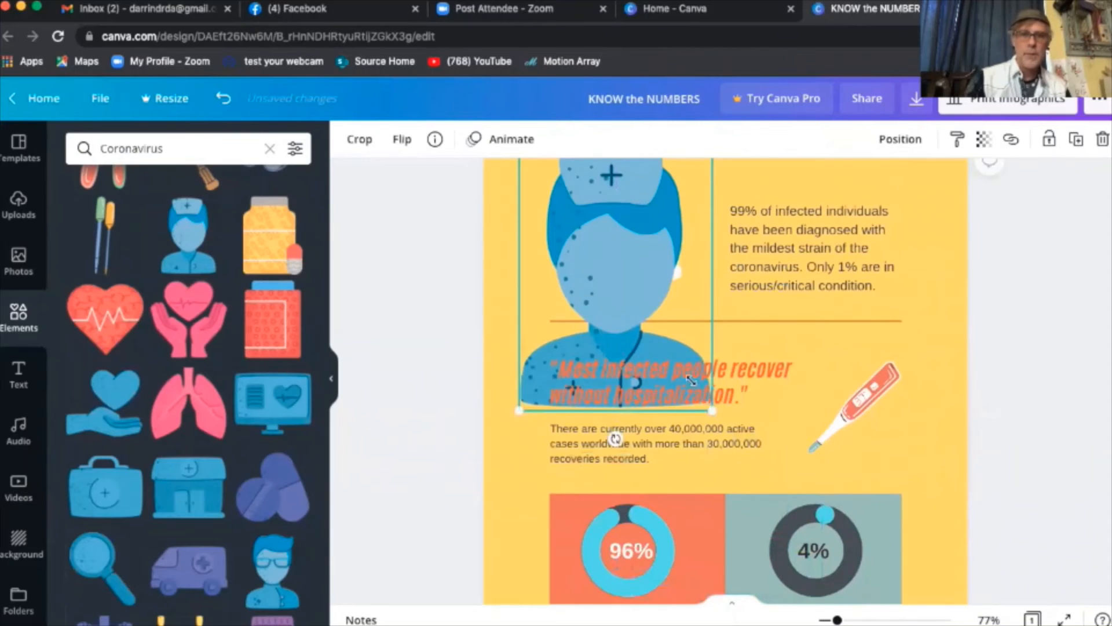
pyautogui.moveTo(712, 409); pyautogui.dragTo(621, 301)
pyautogui.moveTo(575, 270); pyautogui.dragTo(636, 277)
pyautogui.click(571, 245)
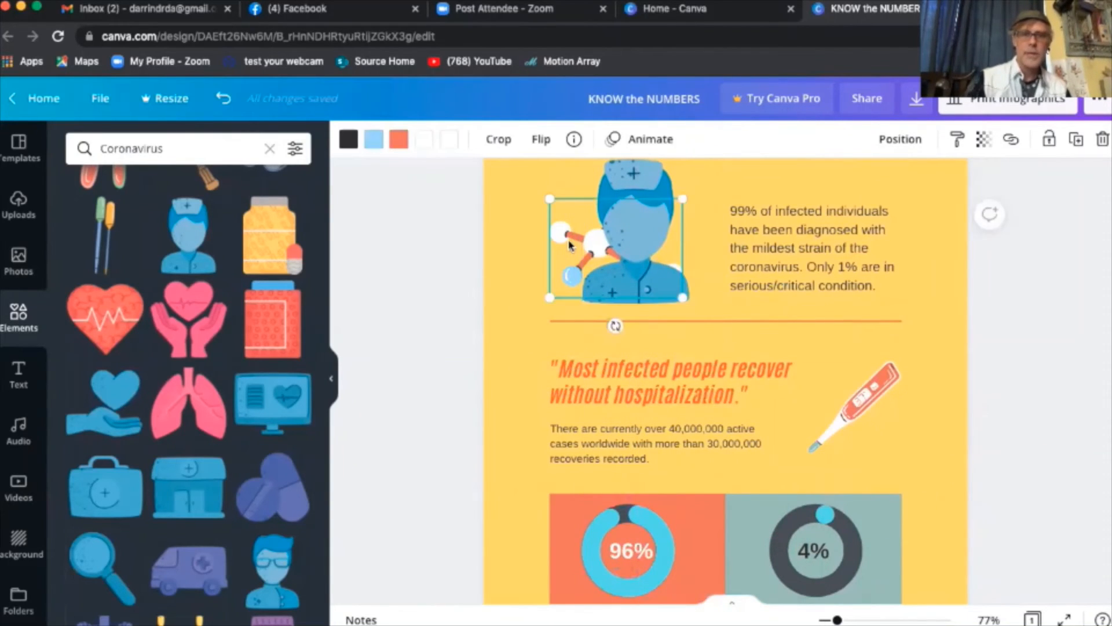
pyautogui.press('Delete')
# - Delete the thermometer illustration beside the recovery quote
pyautogui.scroll(2, 569, 251)
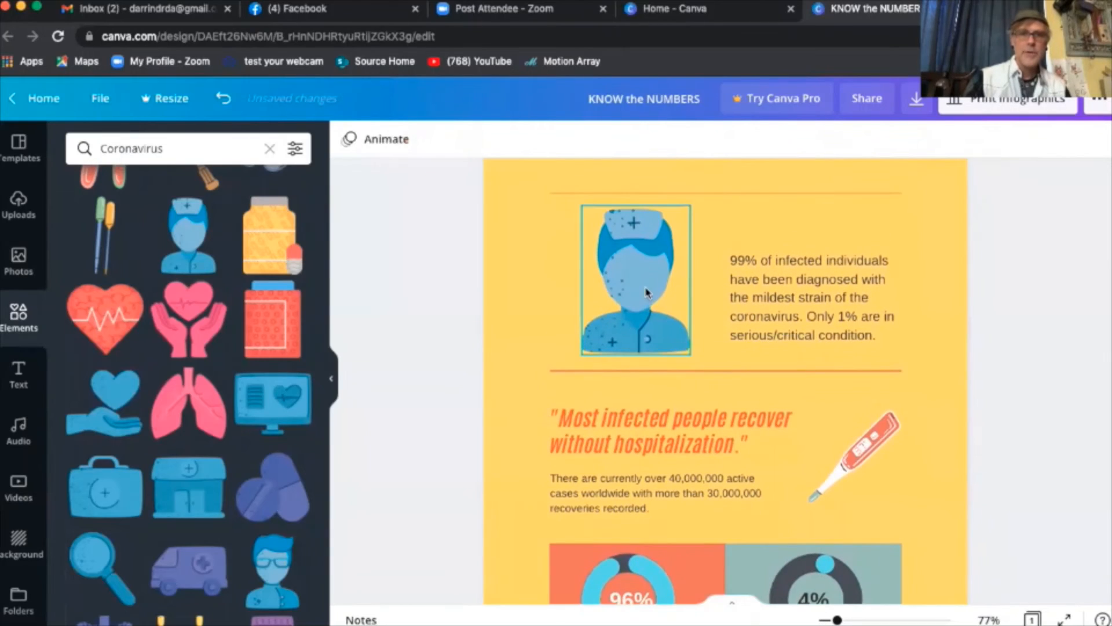
pyautogui.click(842, 440)
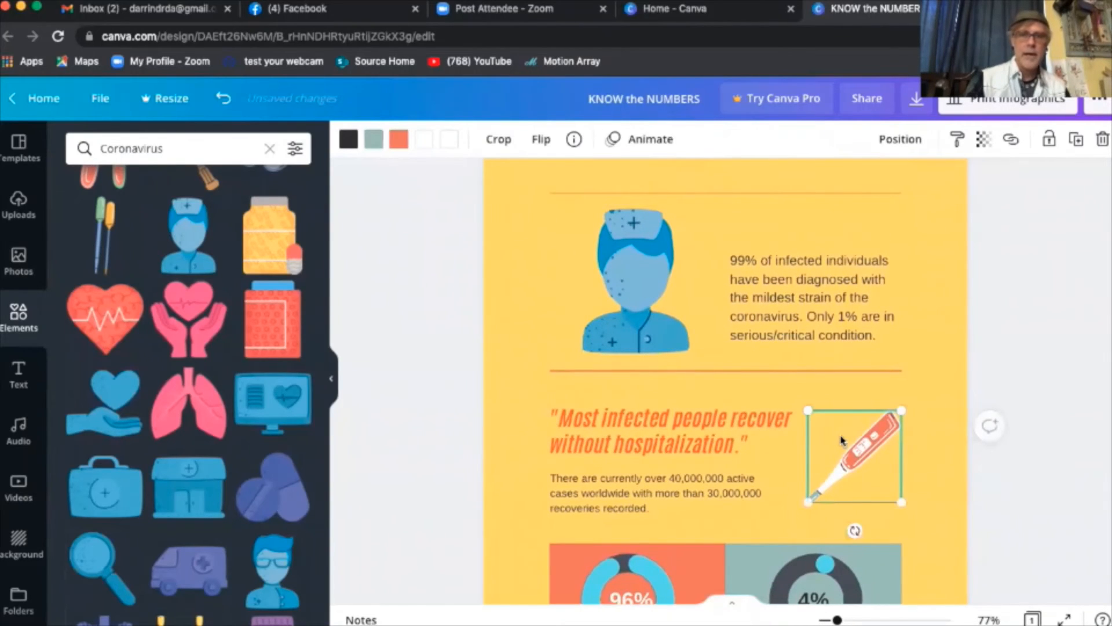
pyautogui.press('Delete')
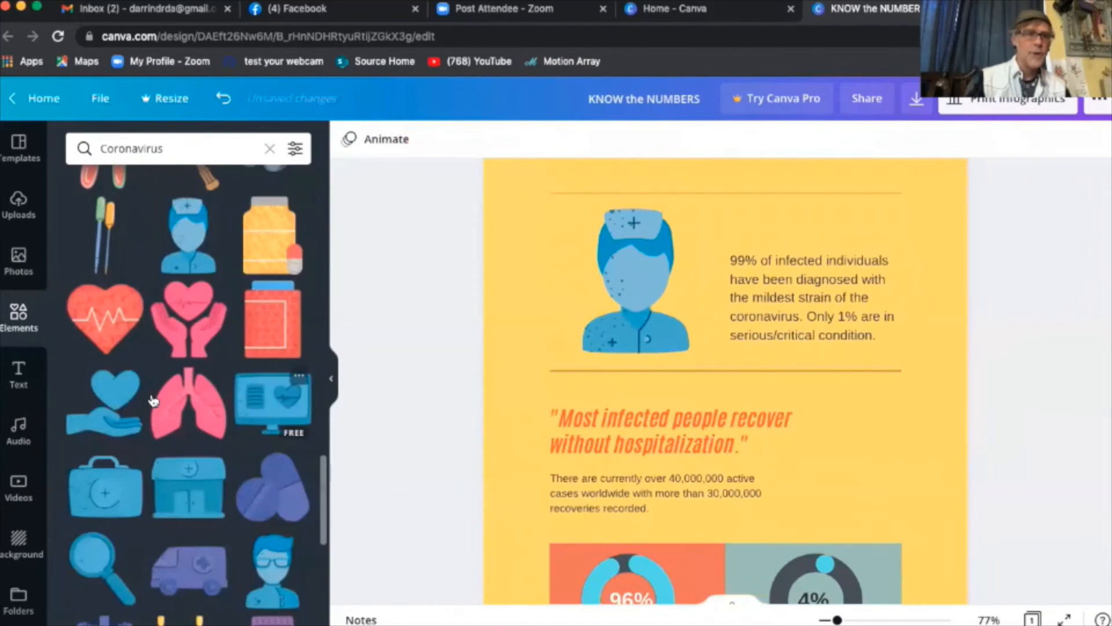
# - Add the heart-in-hand illustration beside the recovery quote and shrink it
pyautogui.click(117, 410)
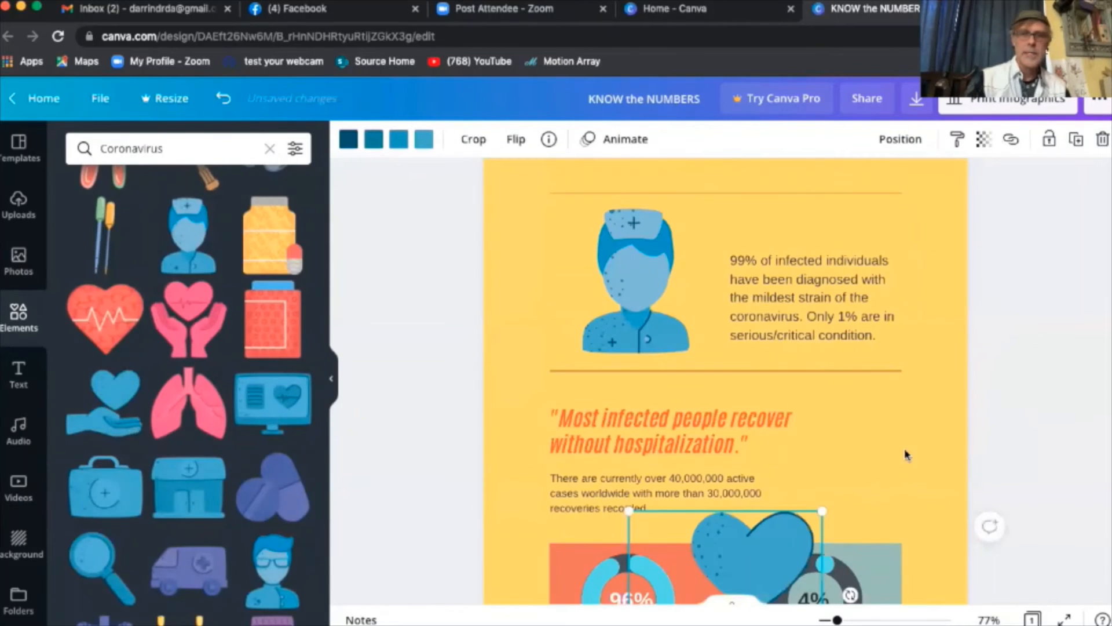
pyautogui.scroll(-1, 907, 454)
pyautogui.scroll(-2, 906, 454)
pyautogui.moveTo(786, 425); pyautogui.dragTo(896, 266)
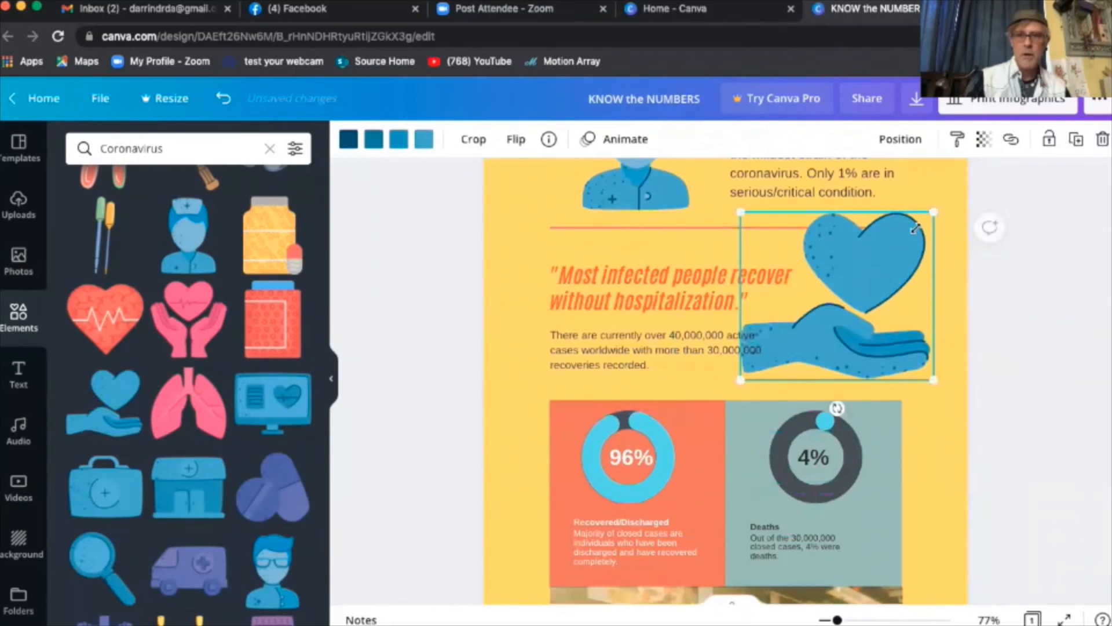
pyautogui.moveTo(915, 228); pyautogui.dragTo(870, 310)
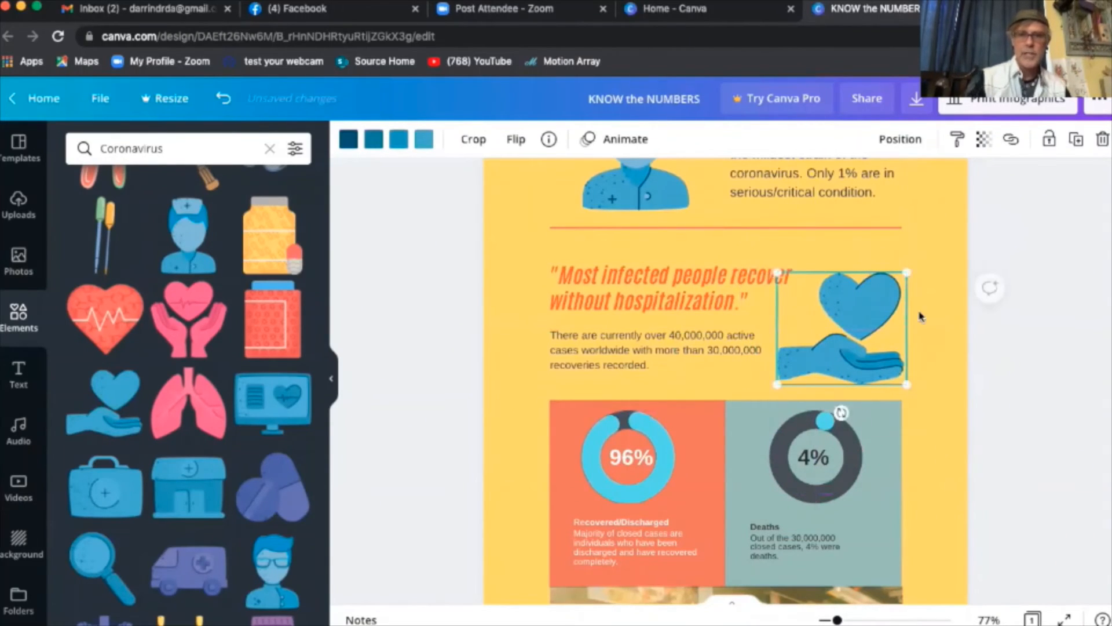
pyautogui.click(1038, 380)
# - Make the heart-in-hand slightly smaller, nudge it upward, and select the 4% Deaths box
pyautogui.click(891, 356)
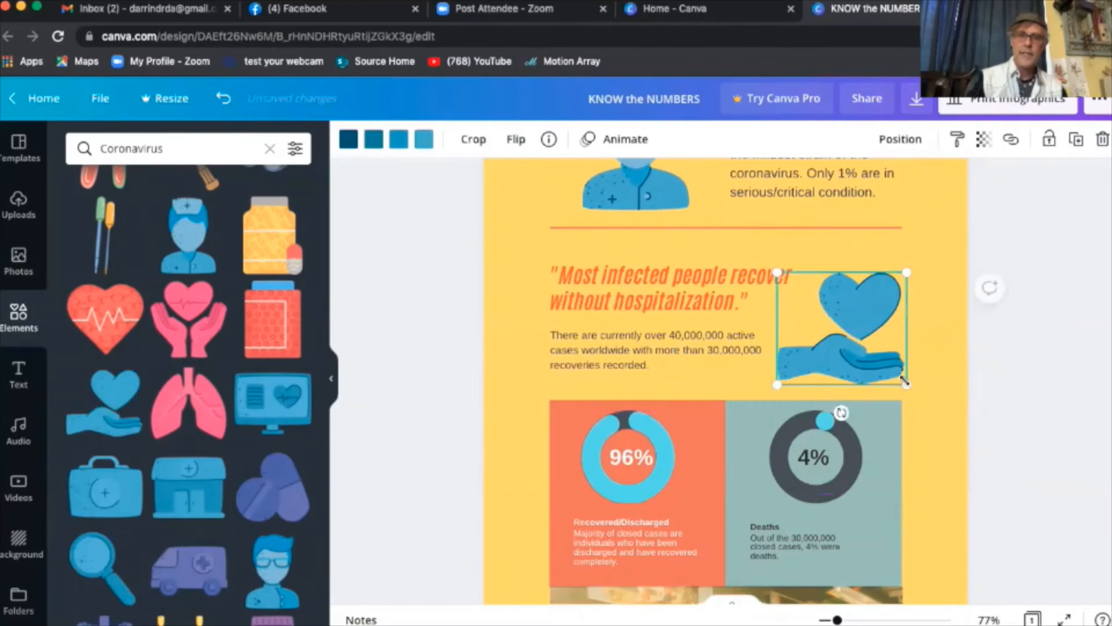
pyautogui.moveTo(906, 385); pyautogui.dragTo(892, 371)
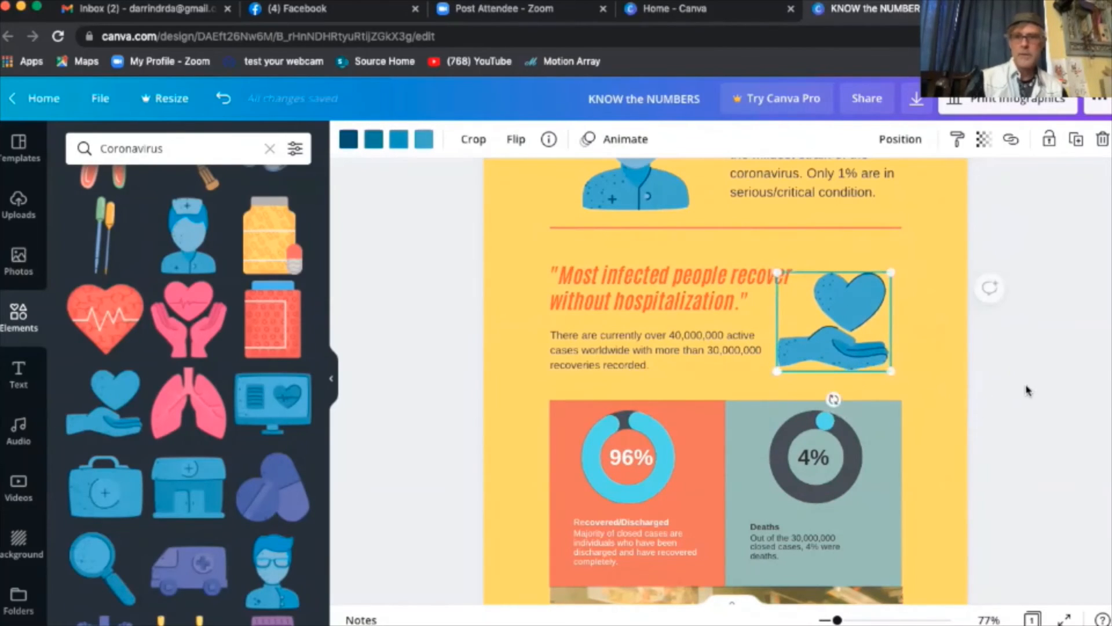
pyautogui.click(1025, 390)
pyautogui.moveTo(823, 329); pyautogui.dragTo(823, 319)
pyautogui.click(1023, 382)
pyautogui.scroll(1, 988, 365)
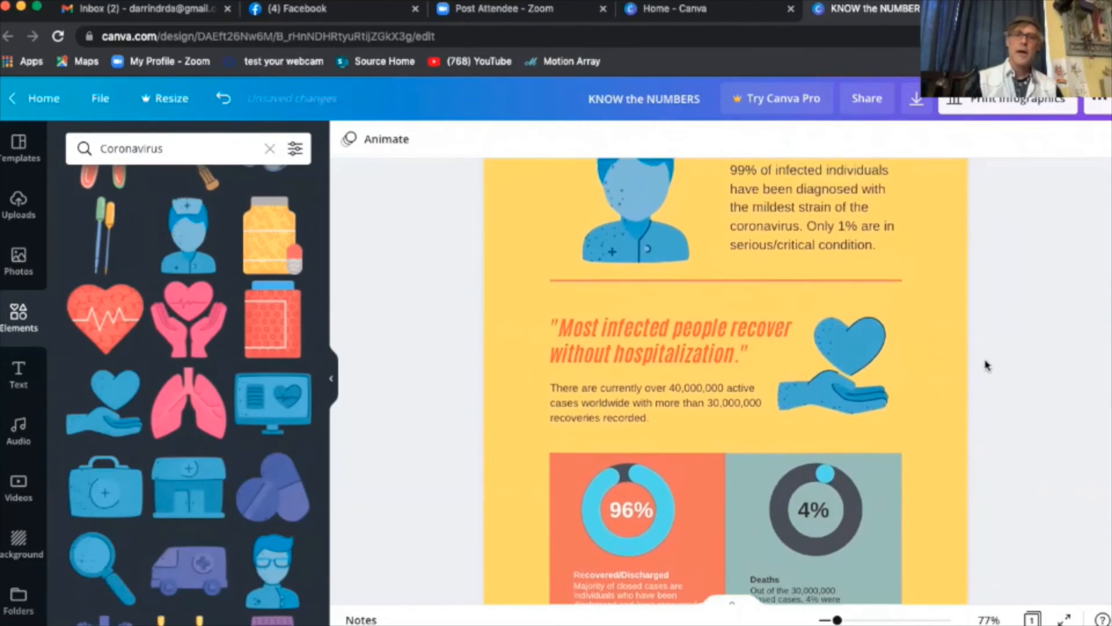
pyautogui.scroll(-2, 988, 365)
pyautogui.click(892, 411)
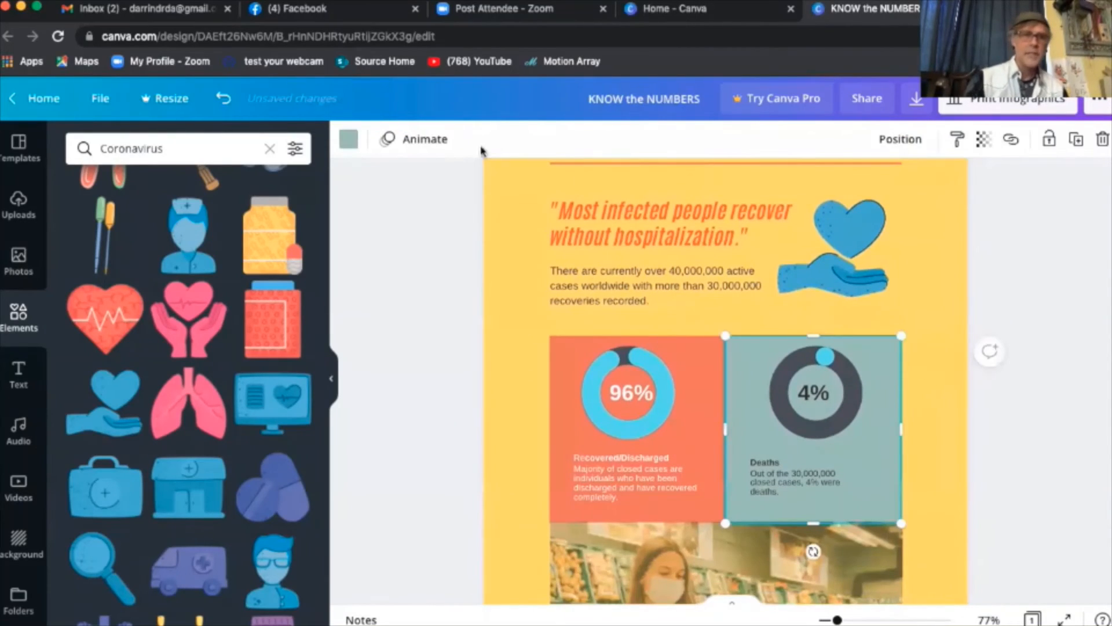
# - Colour the 4% Deaths box light blue, then a darker blue
pyautogui.click(348, 139)
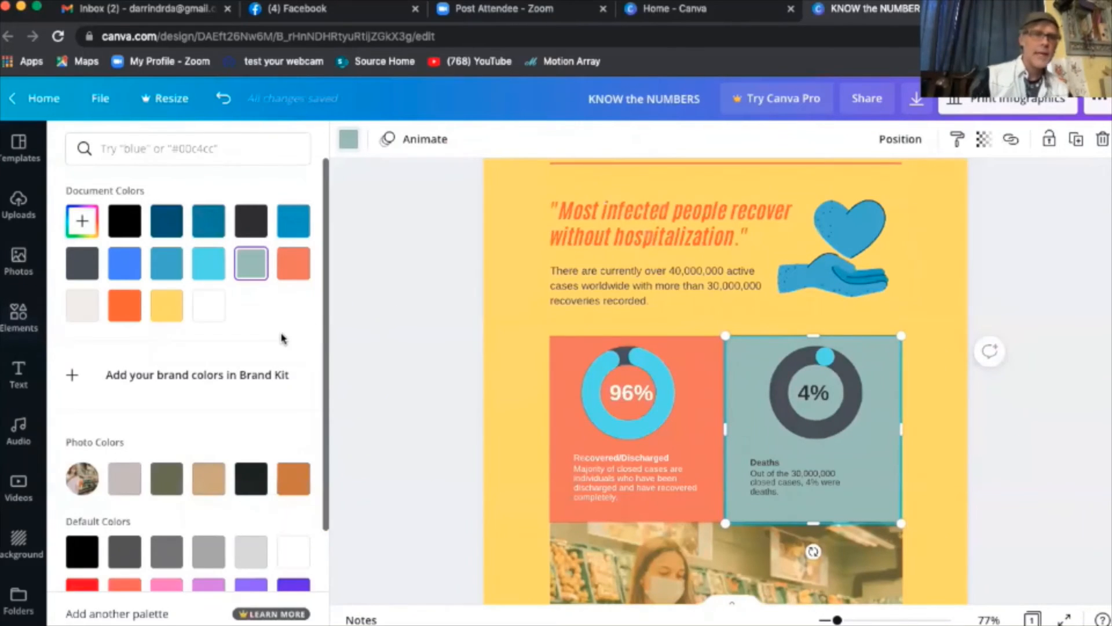
pyautogui.scroll(-2, 276, 342)
pyautogui.scroll(2, 276, 343)
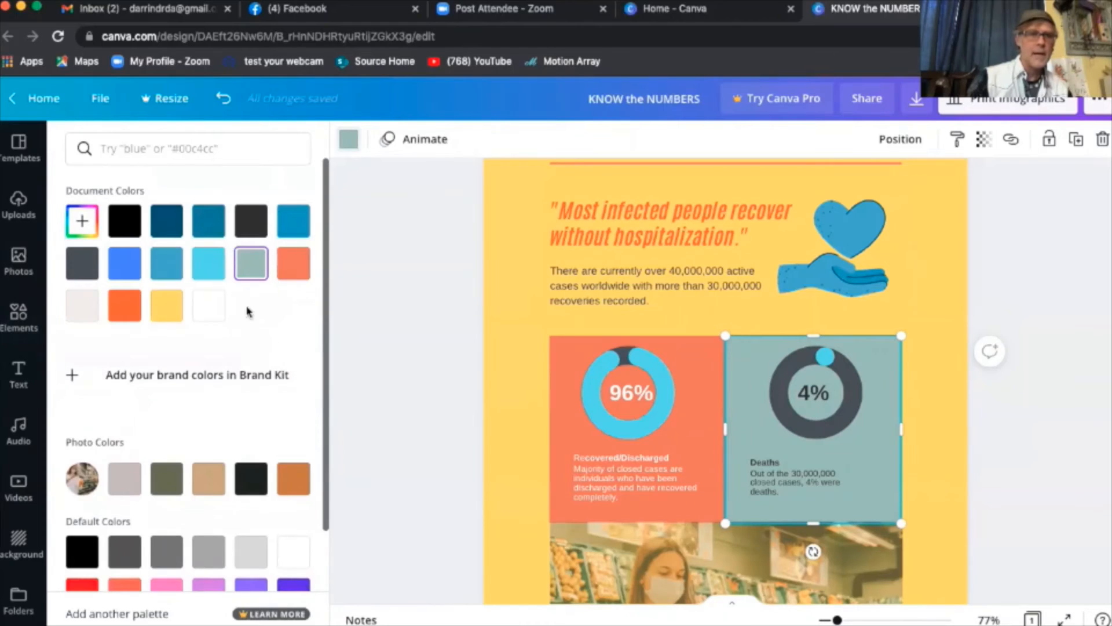
pyautogui.click(212, 270)
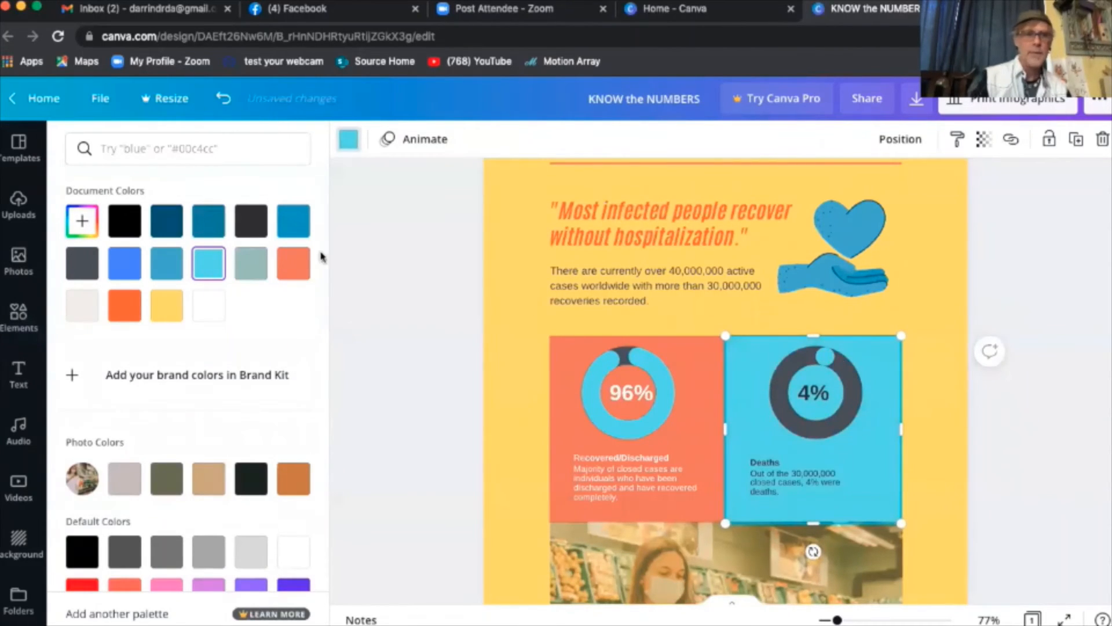
pyautogui.click(167, 266)
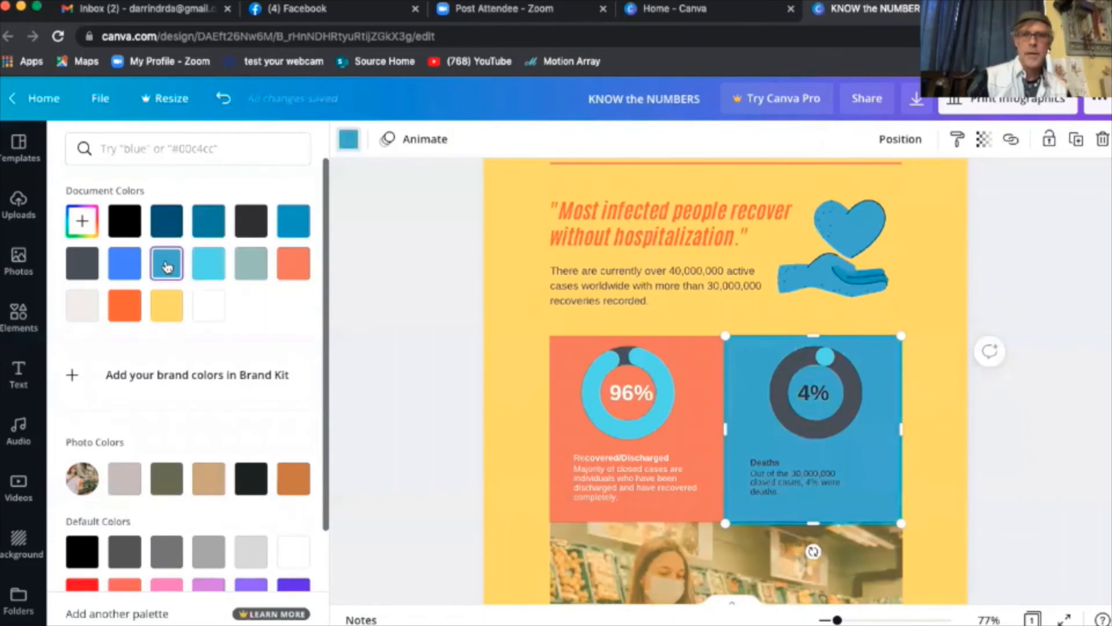
pyautogui.click(1036, 442)
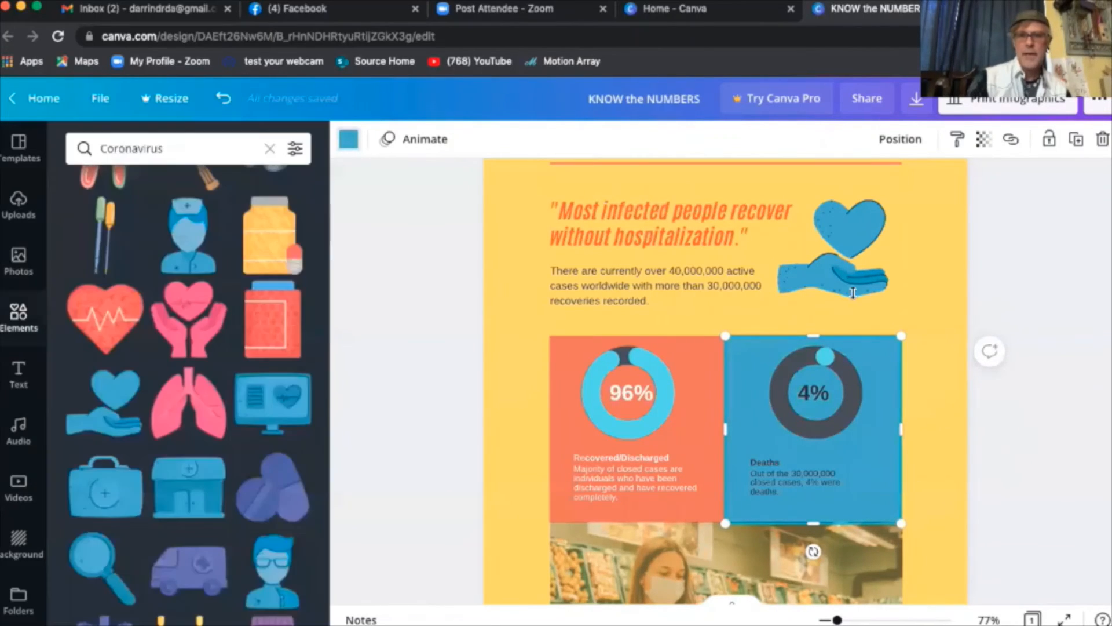
# - Make the 96% Recovered box blue and the 4% Deaths box orange
pyautogui.click(698, 446)
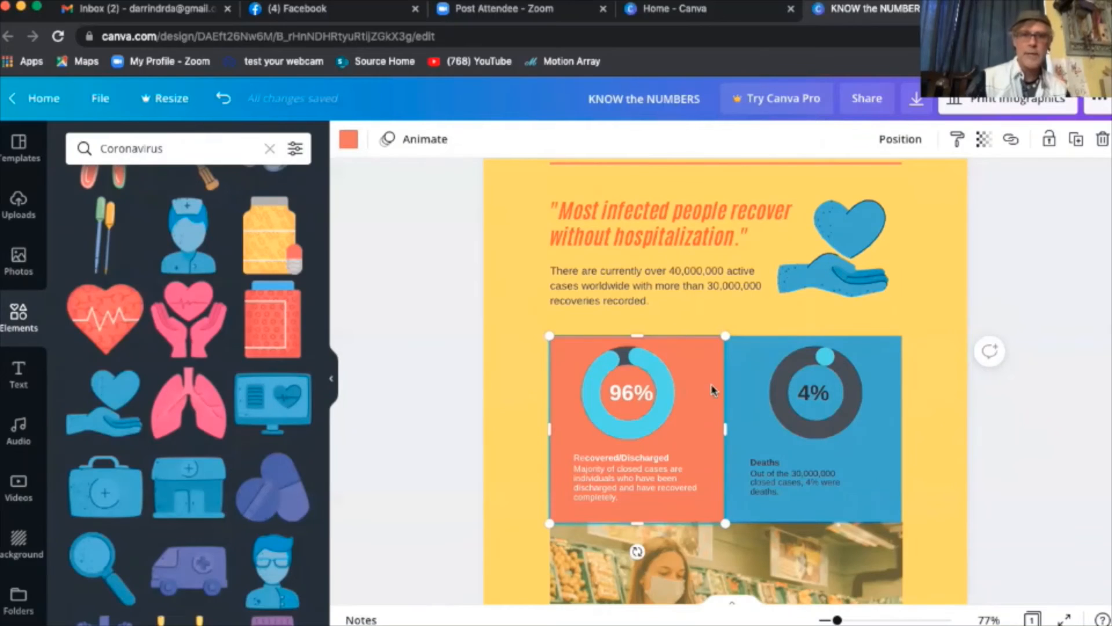
pyautogui.click(350, 141)
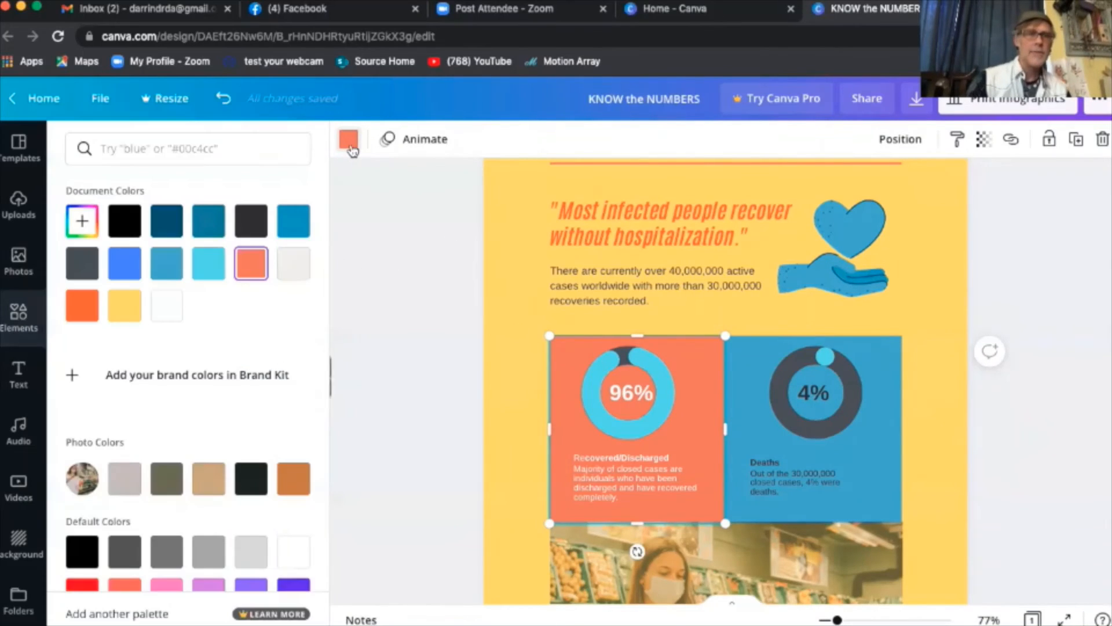
pyautogui.click(166, 263)
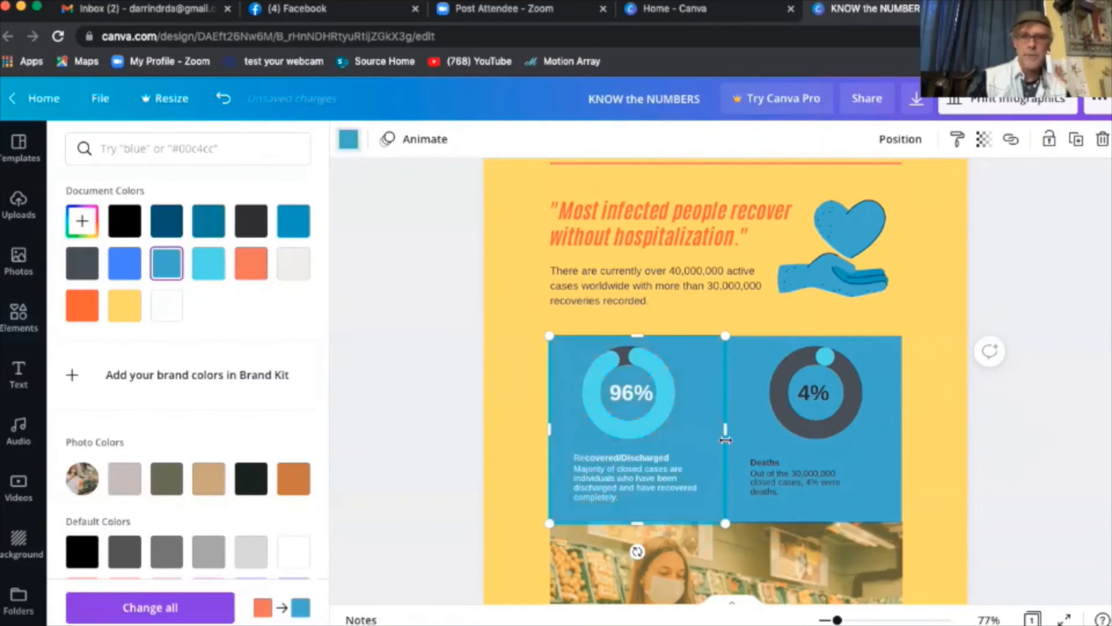
pyautogui.click(747, 435)
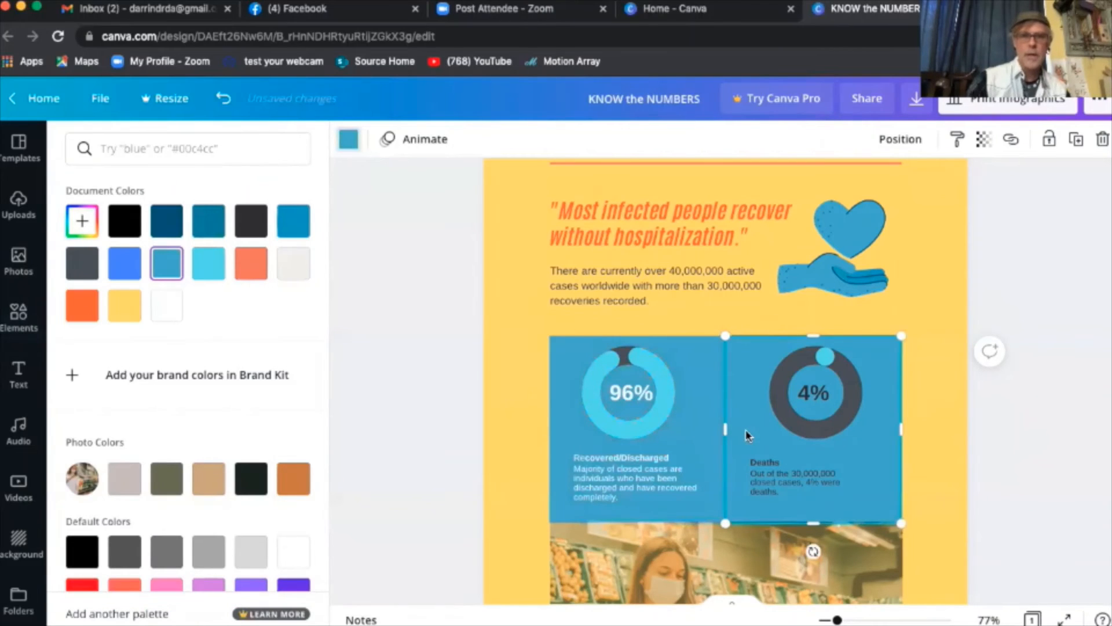
pyautogui.click(250, 263)
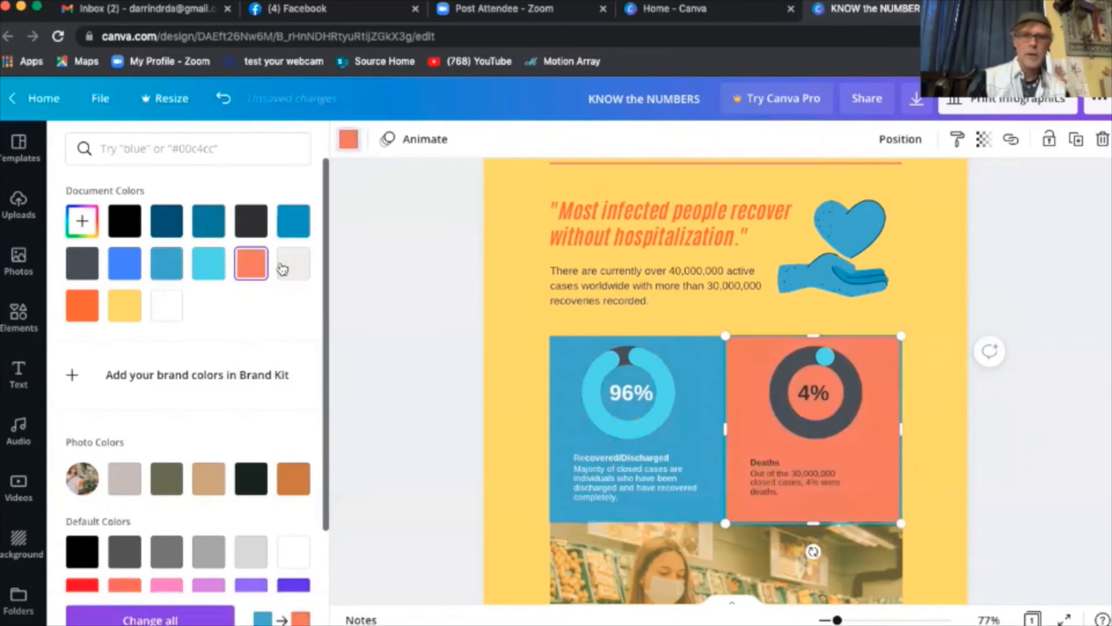
# - Recolour the COVID-19 title with the teal-blue Document Color and review the infographic
pyautogui.click(427, 354)
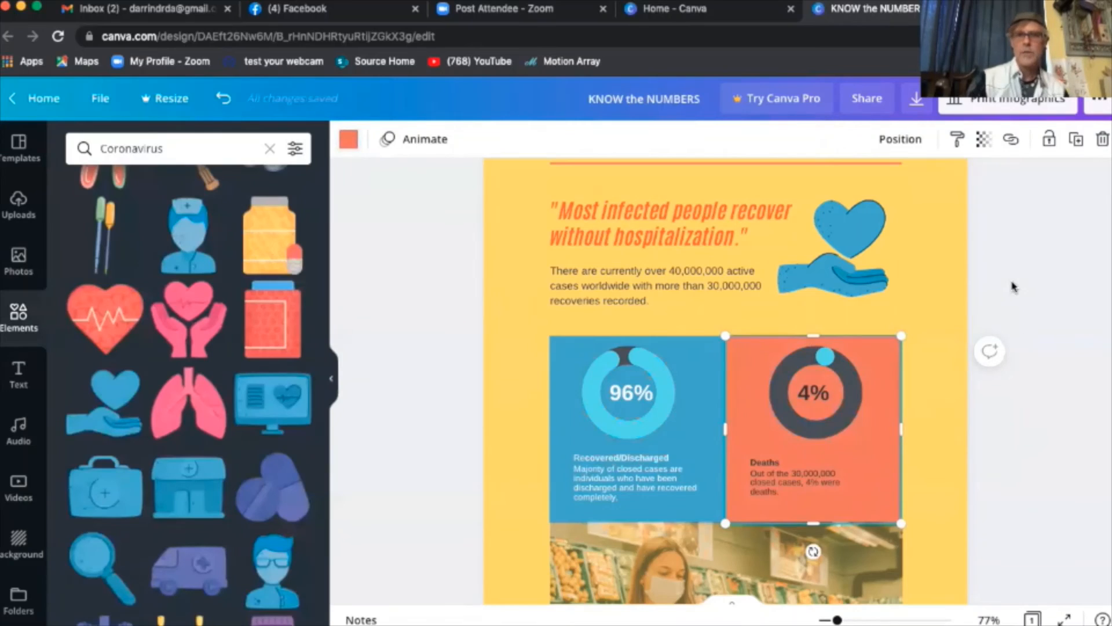
pyautogui.scroll(3, 1010, 289)
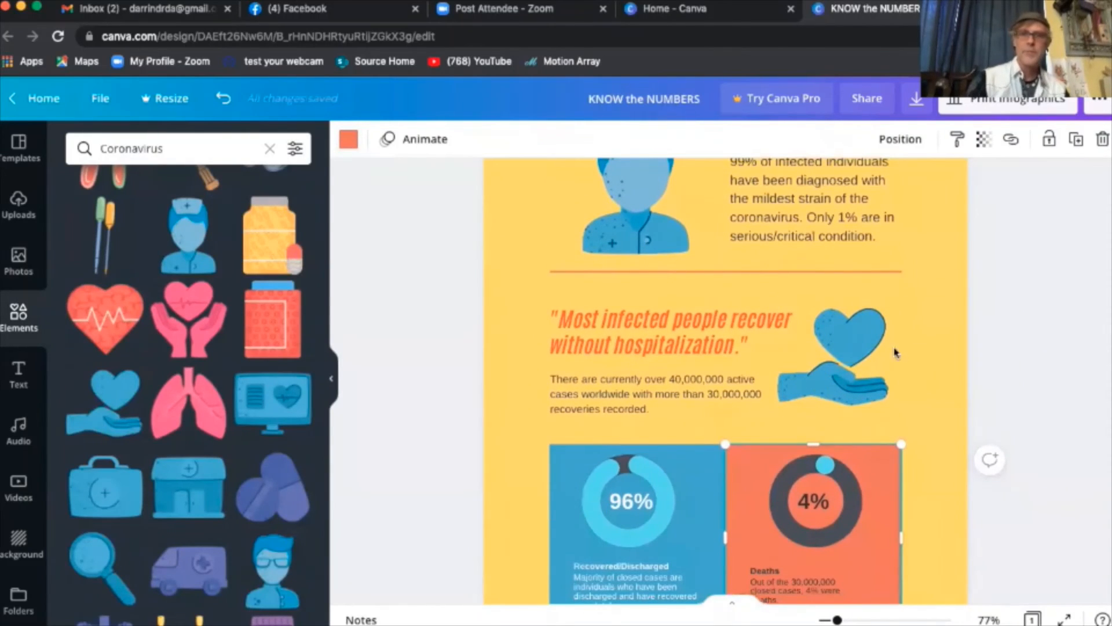
pyautogui.scroll(5, 1035, 304)
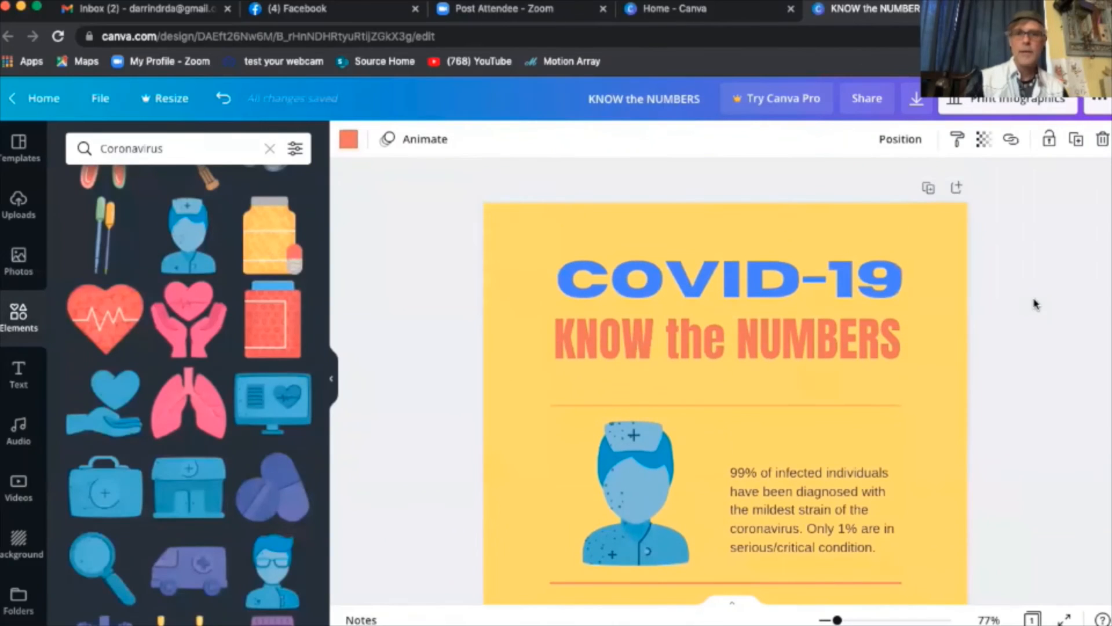
pyautogui.click(753, 270)
pyautogui.click(739, 277)
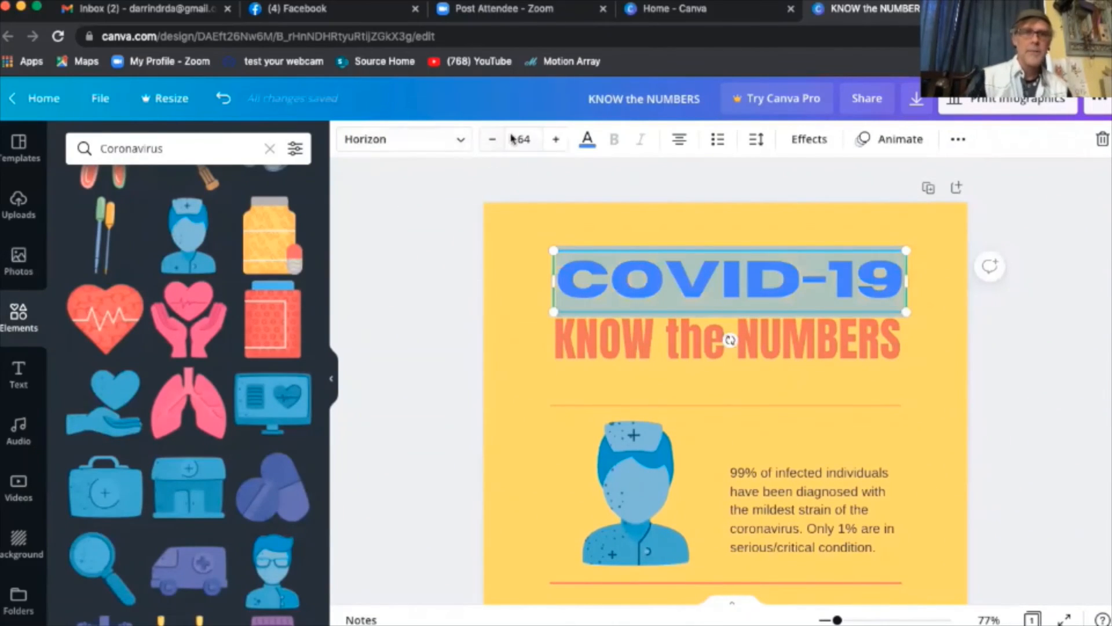
pyautogui.click(588, 145)
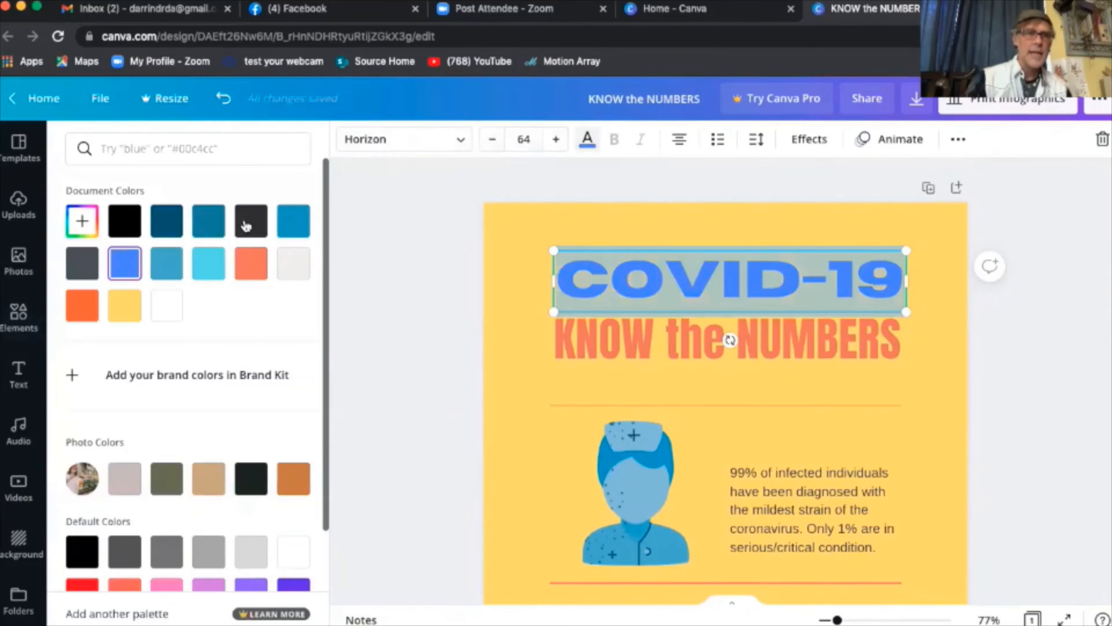
pyautogui.click(167, 263)
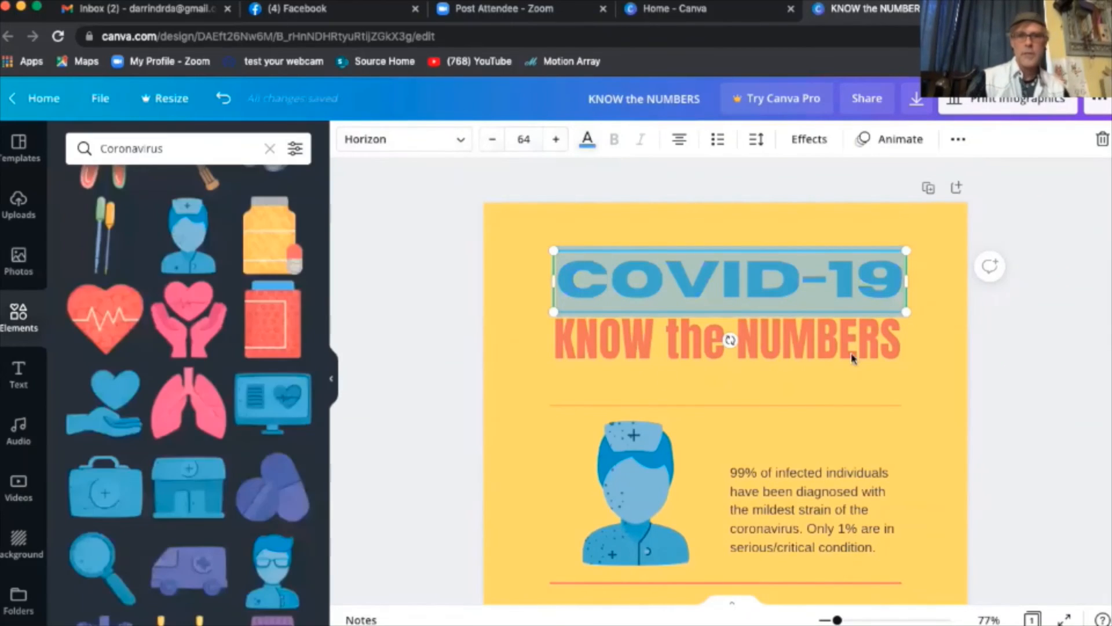
pyautogui.click(995, 386)
pyautogui.scroll(-5, 995, 386)
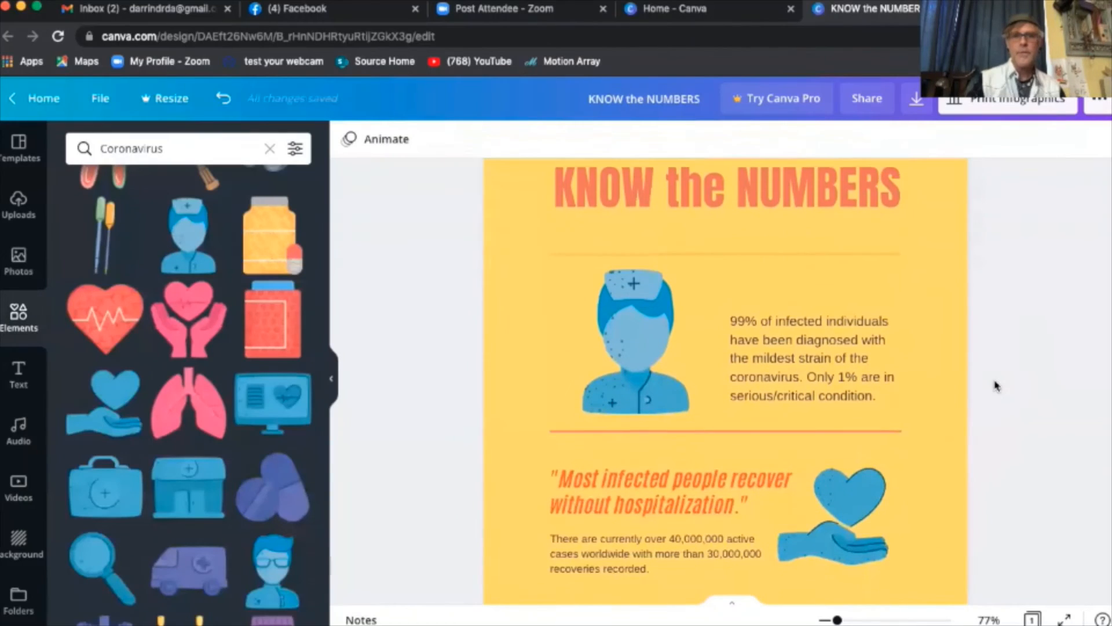
pyautogui.scroll(-10, 995, 385)
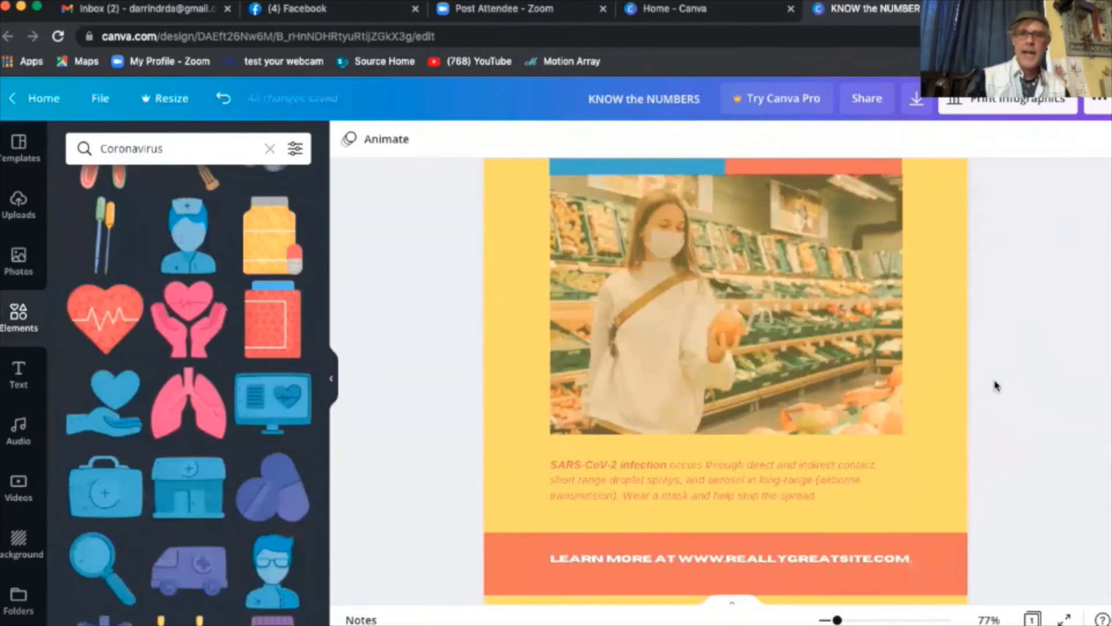
pyautogui.scroll(15, 995, 386)
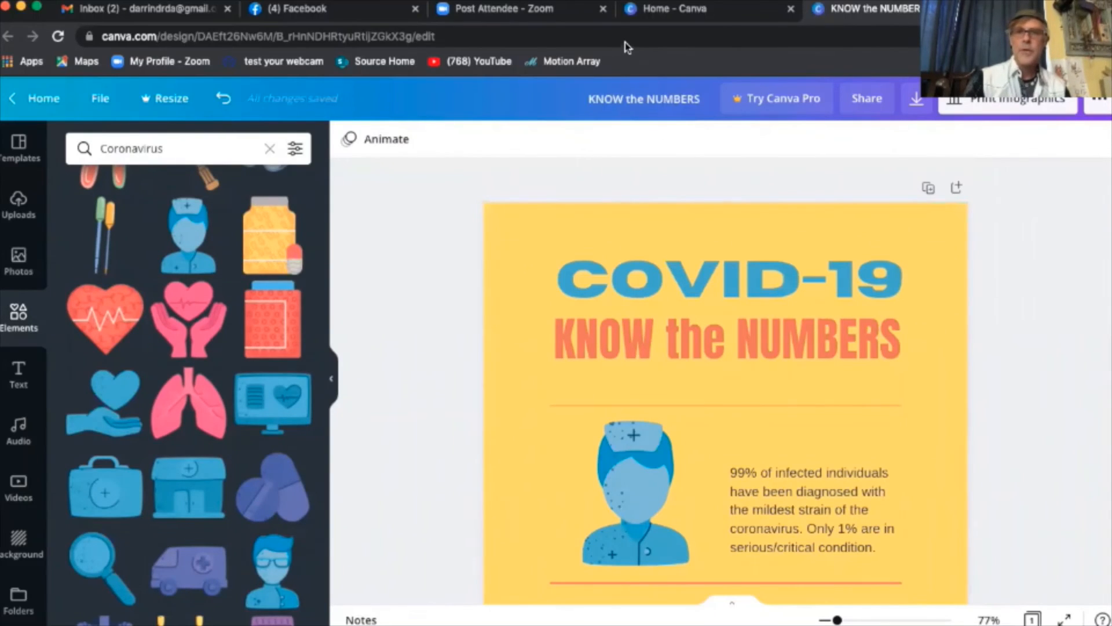
pyautogui.click(916, 101)
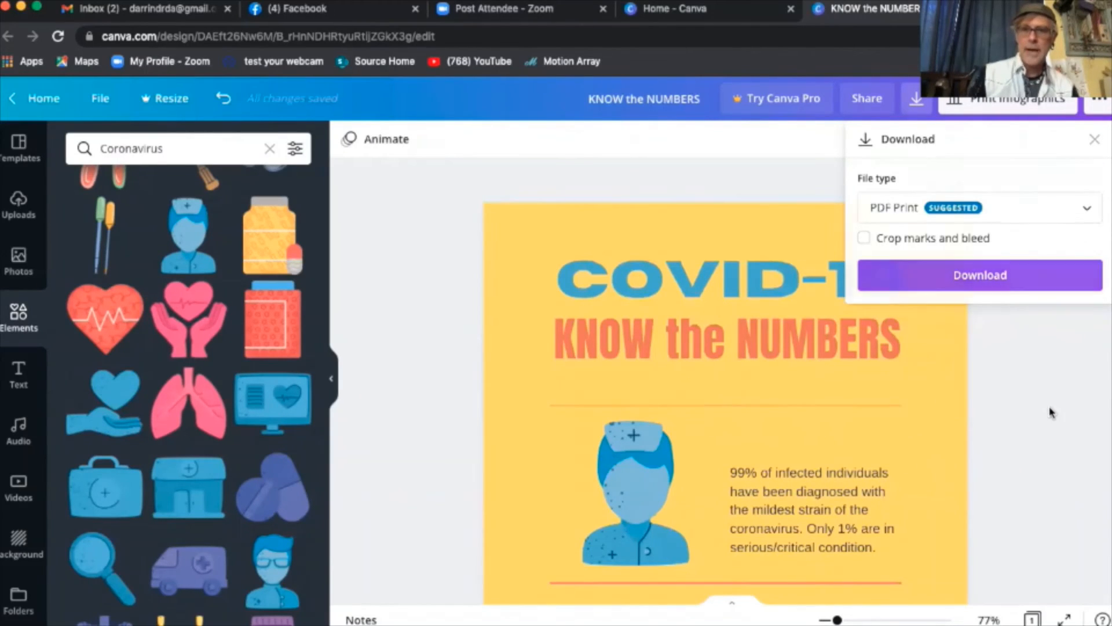
pyautogui.click(1032, 304)
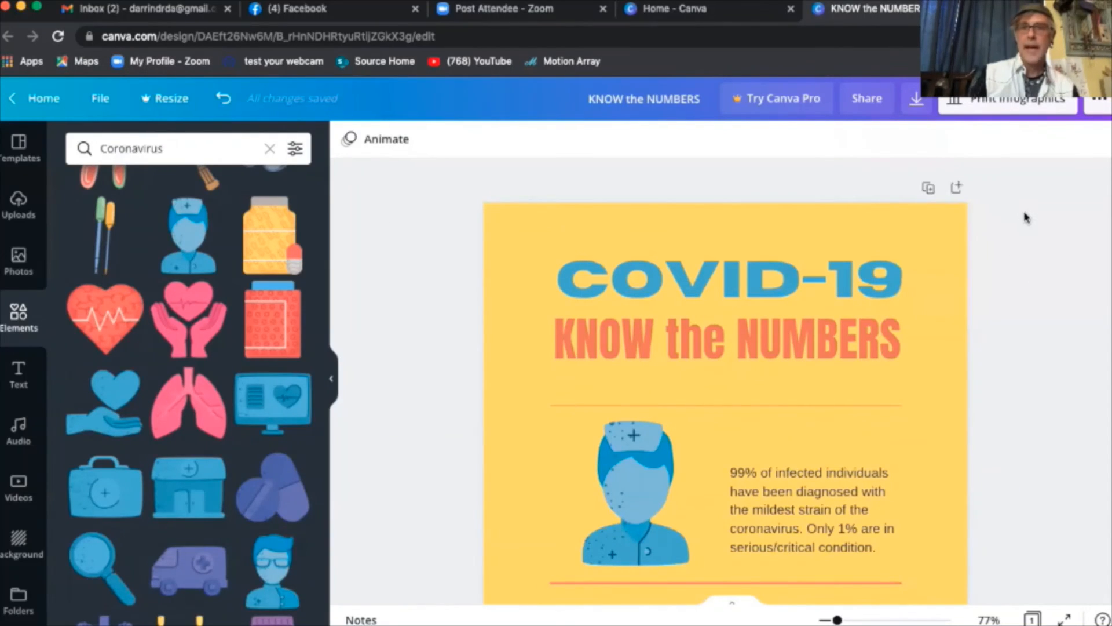
# - Return to the Canva home page and scroll through Your designs to find KNOW the NUMBERS
pyautogui.click(37, 98)
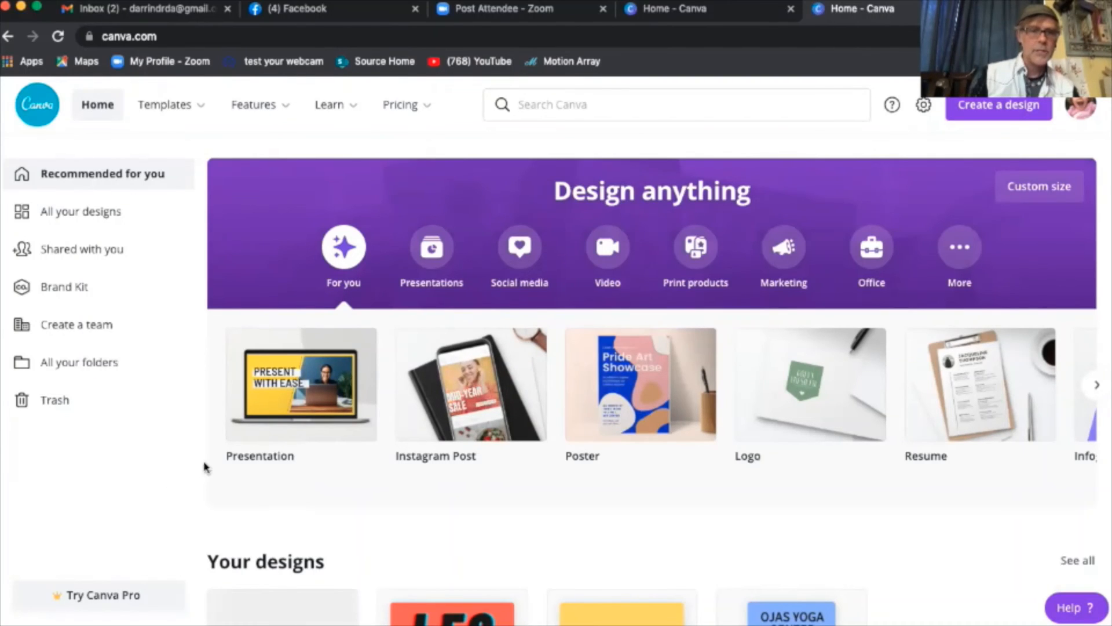
pyautogui.scroll(-2, 1077, 290)
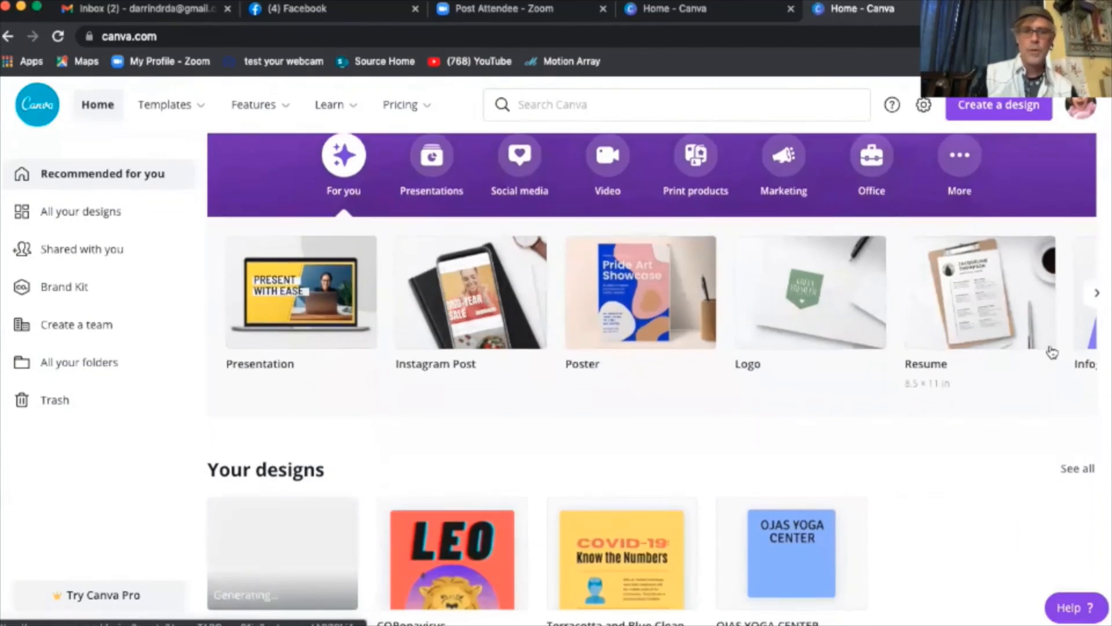
pyautogui.scroll(-4, 1051, 352)
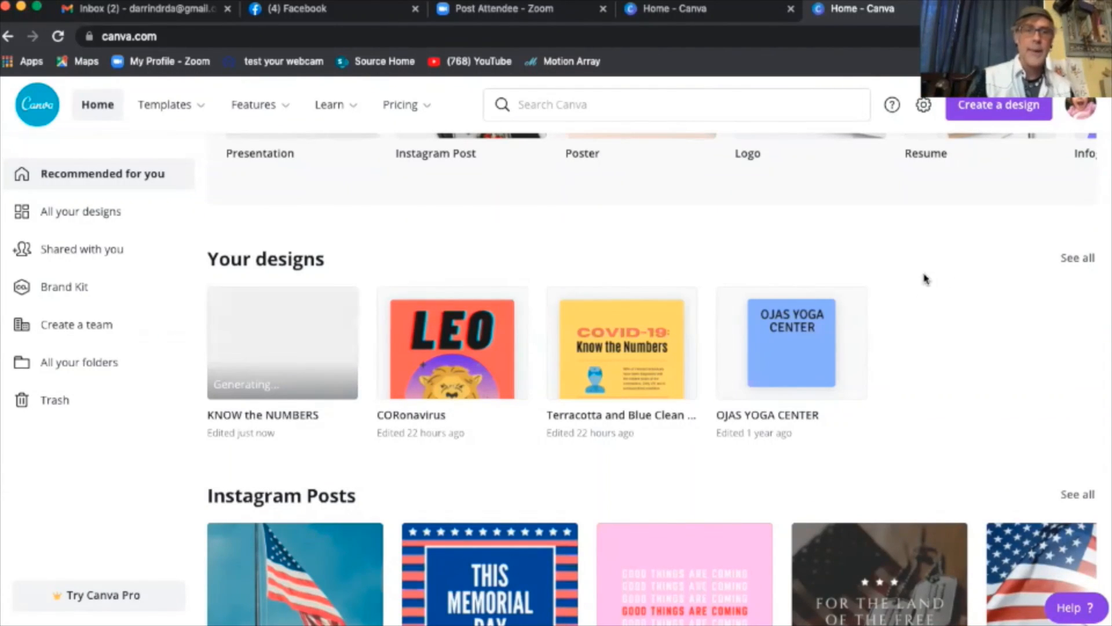
pyautogui.scroll(5, 925, 279)
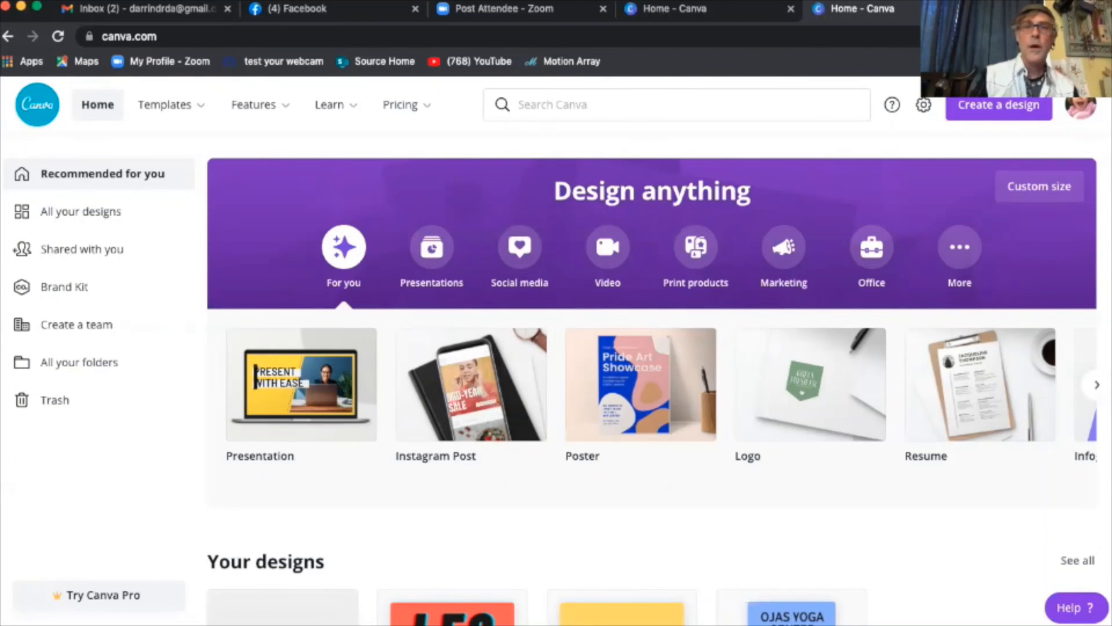
# - Load the artist's portfolio website in a new Chrome tab
pyautogui.press('super+t')
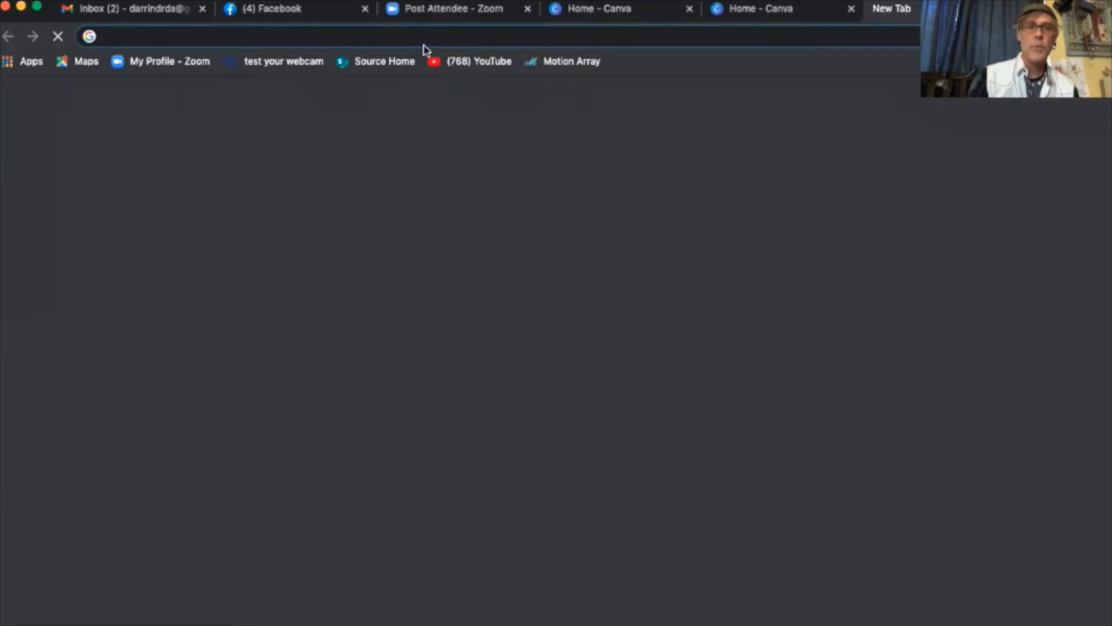
pyautogui.click(398, 44)
pyautogui.write('darr')
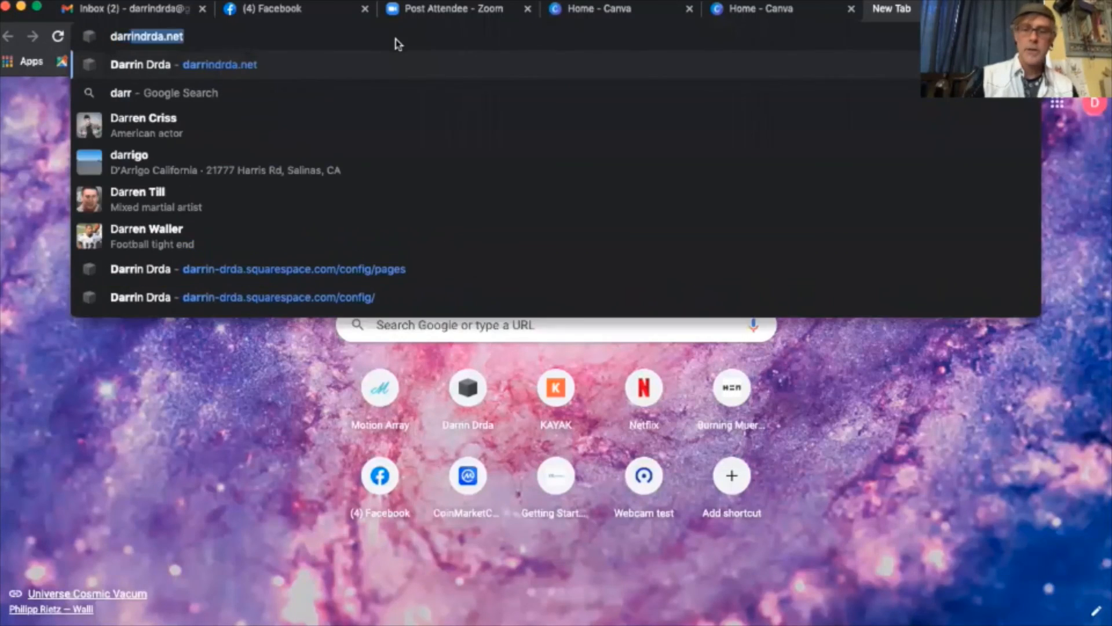
pyautogui.press('Return')
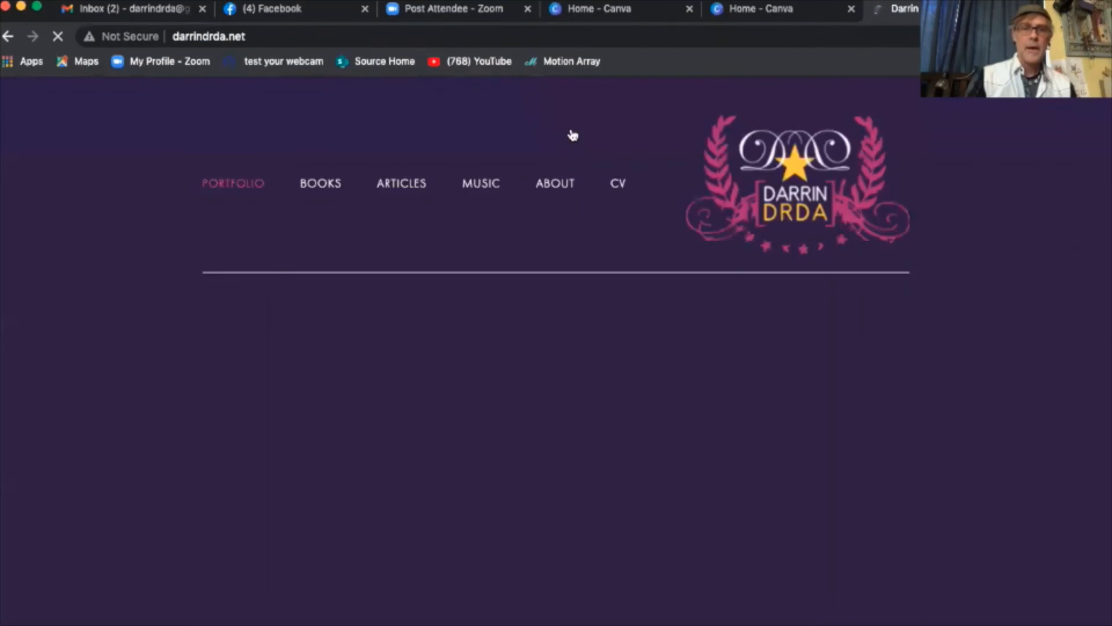
# - Browse the portfolio grid and open the ILLUSTRATION gallery of thumbnails
pyautogui.scroll(-3, 192, 324)
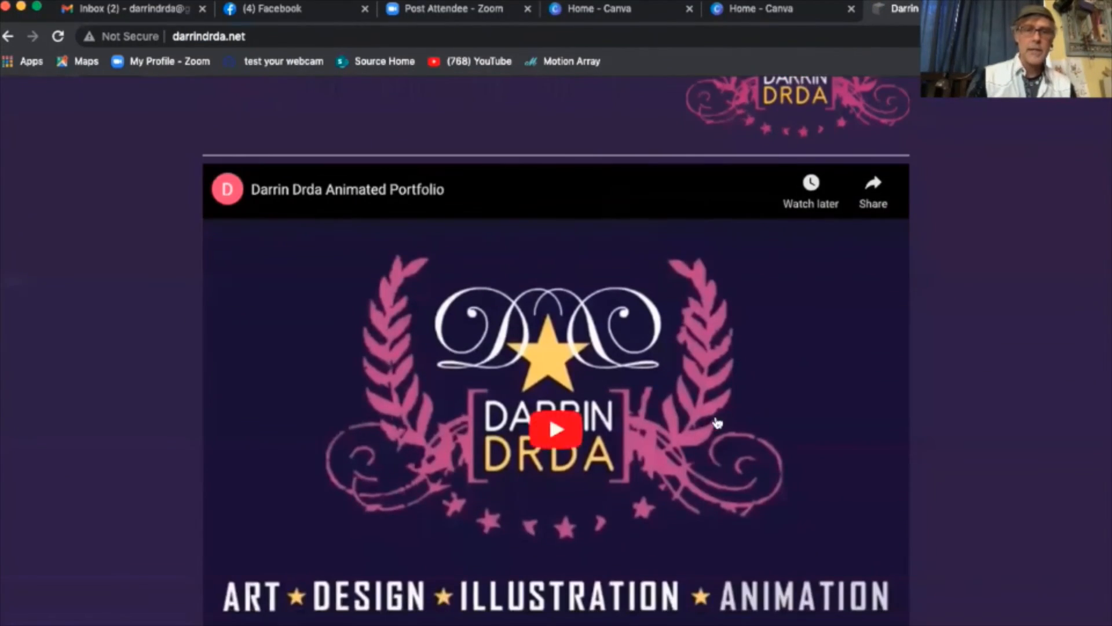
pyautogui.scroll(3, 154, 365)
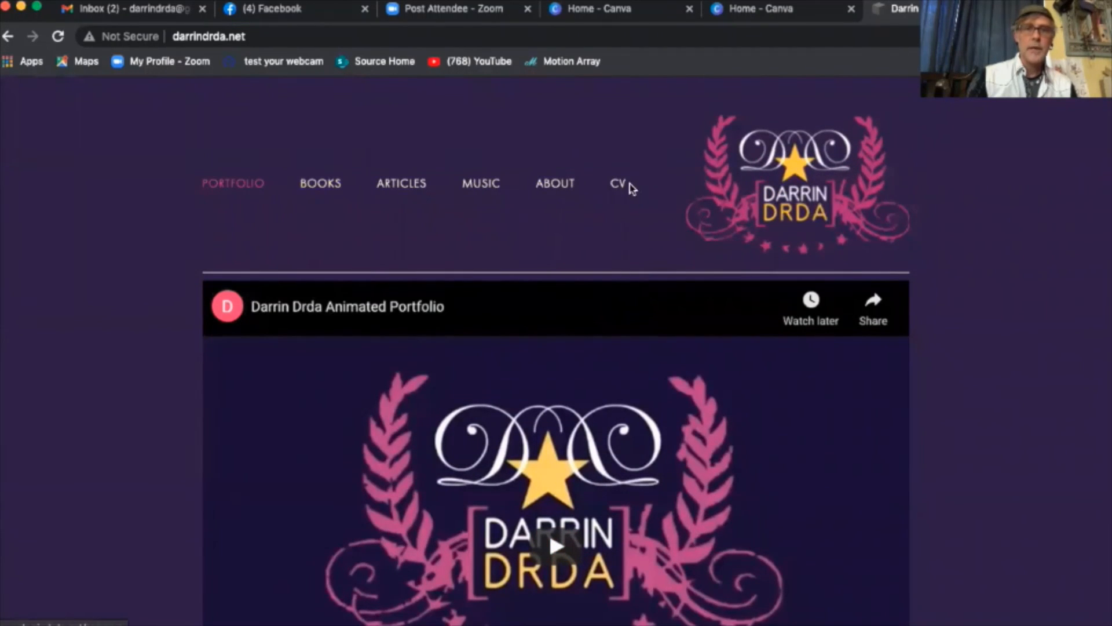
pyautogui.scroll(-10, 157, 241)
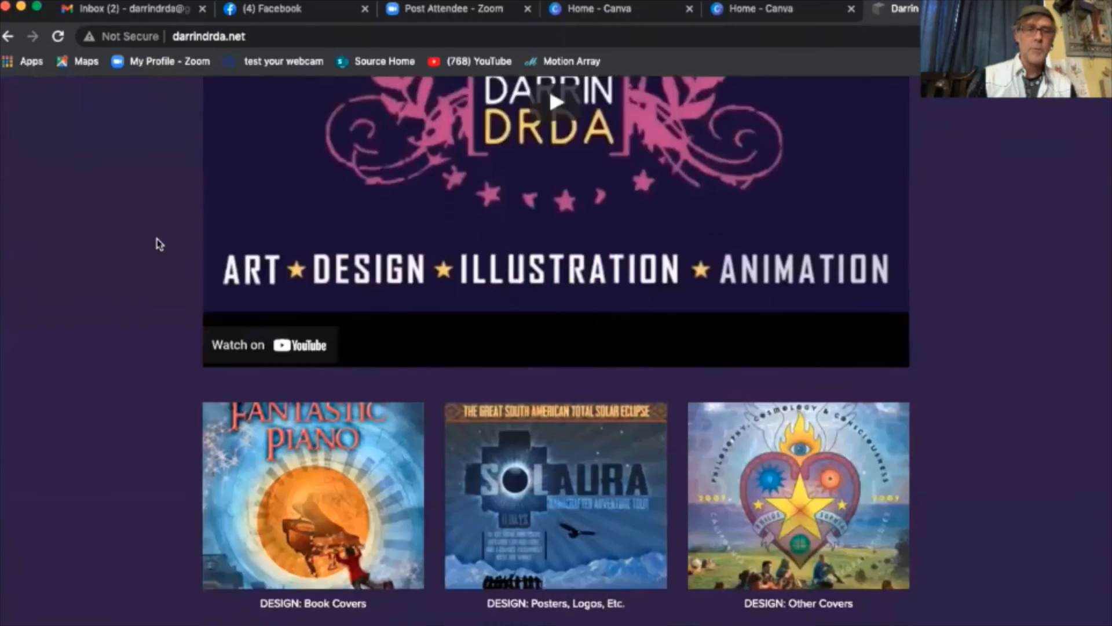
pyautogui.scroll(1, 156, 241)
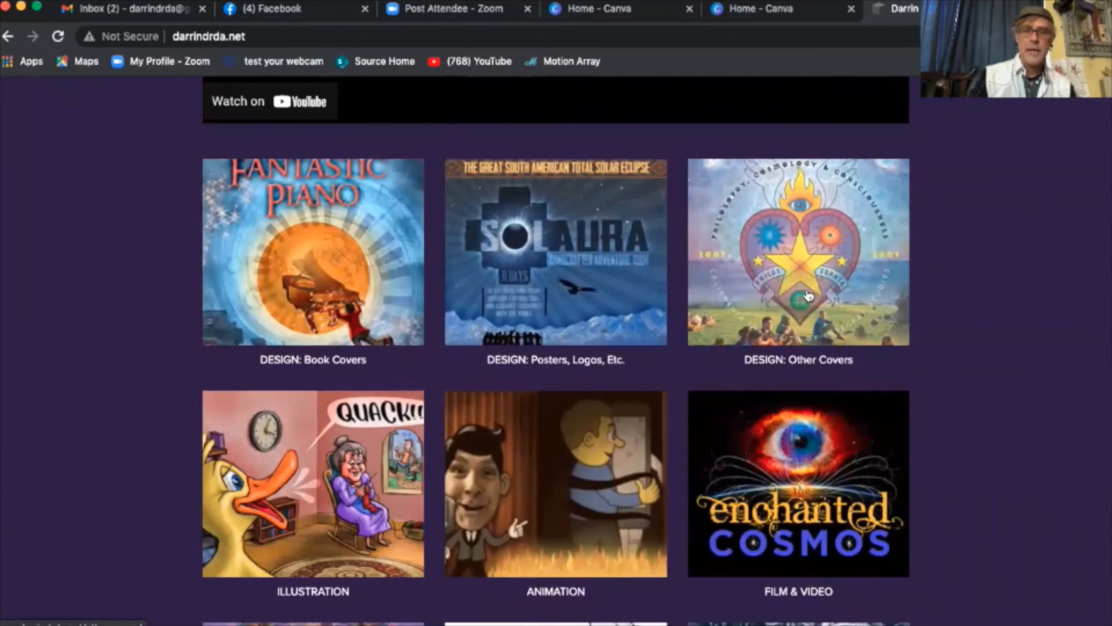
pyautogui.scroll(-1, 808, 295)
pyautogui.scroll(-1, 788, 286)
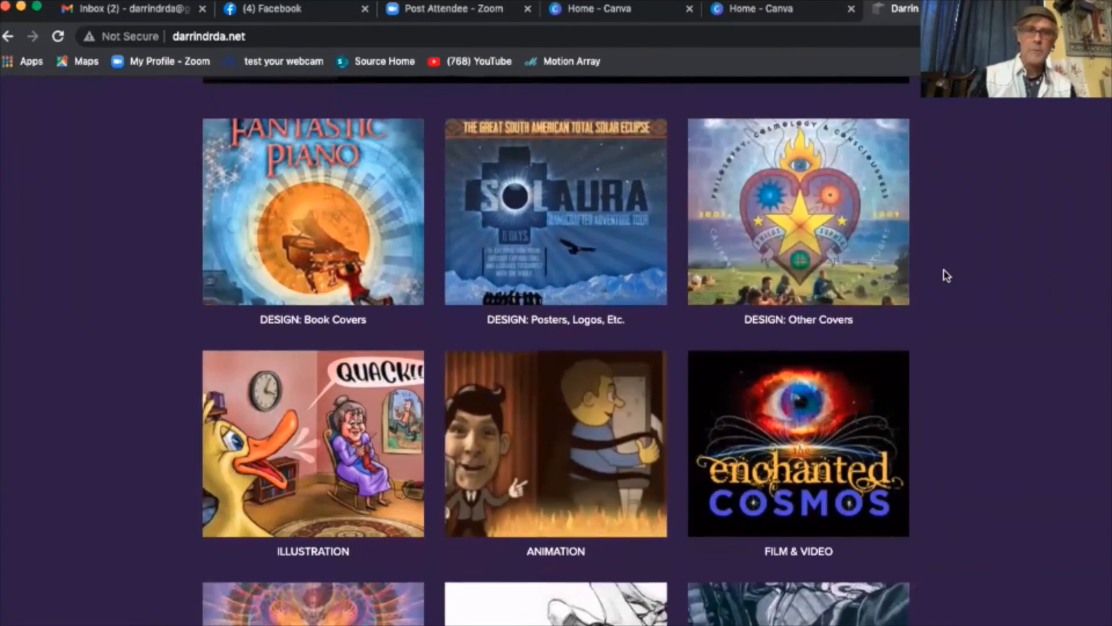
pyautogui.scroll(-5, 963, 365)
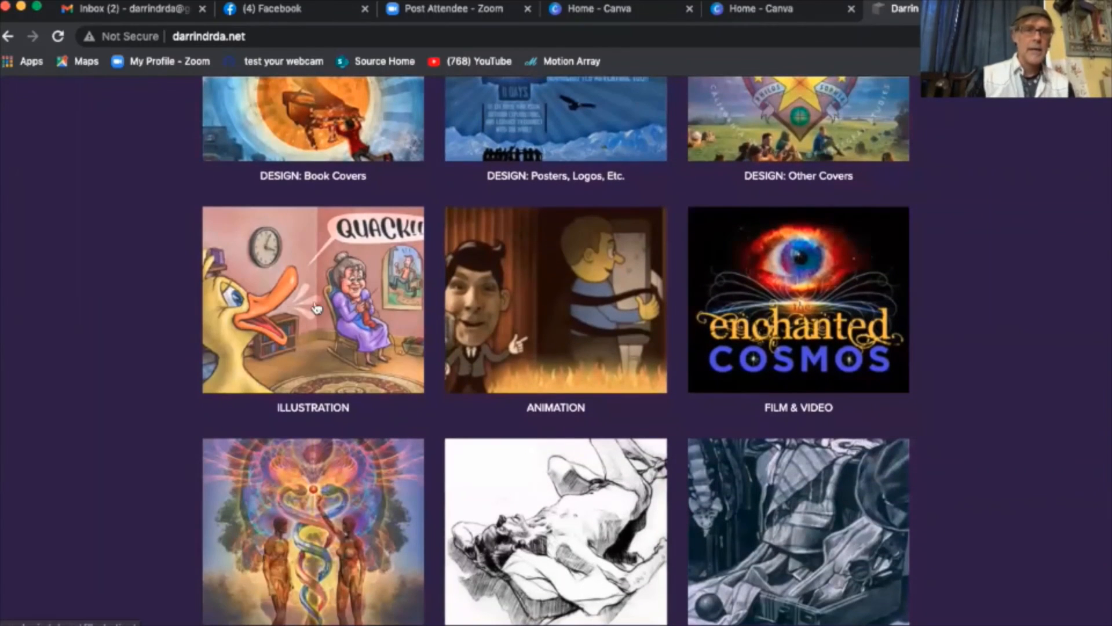
pyautogui.click(361, 314)
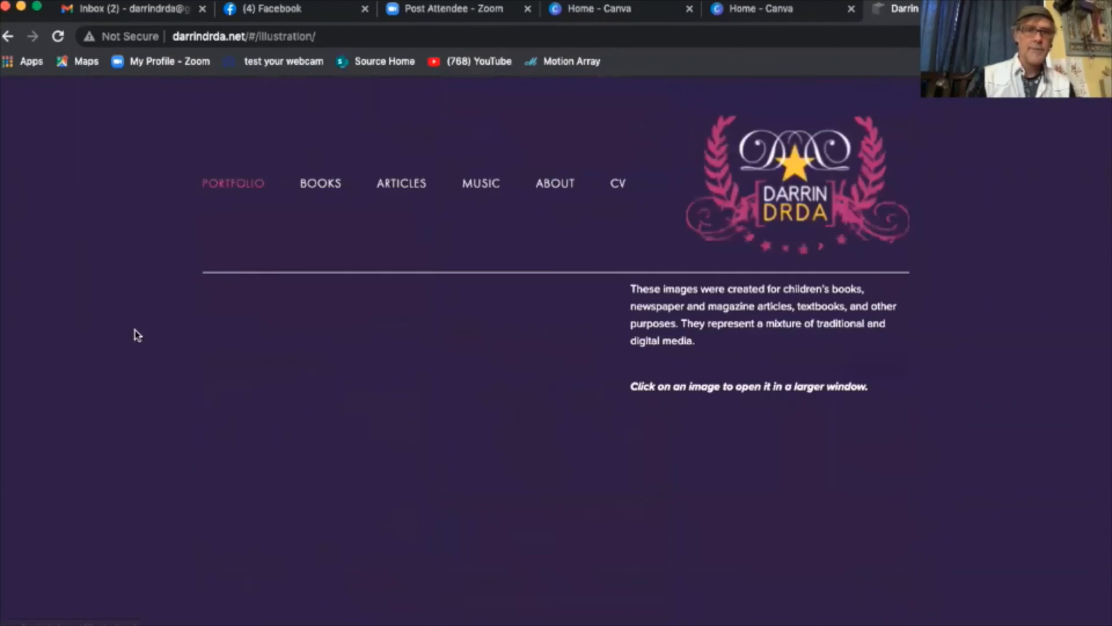
pyautogui.scroll(-5, 144, 373)
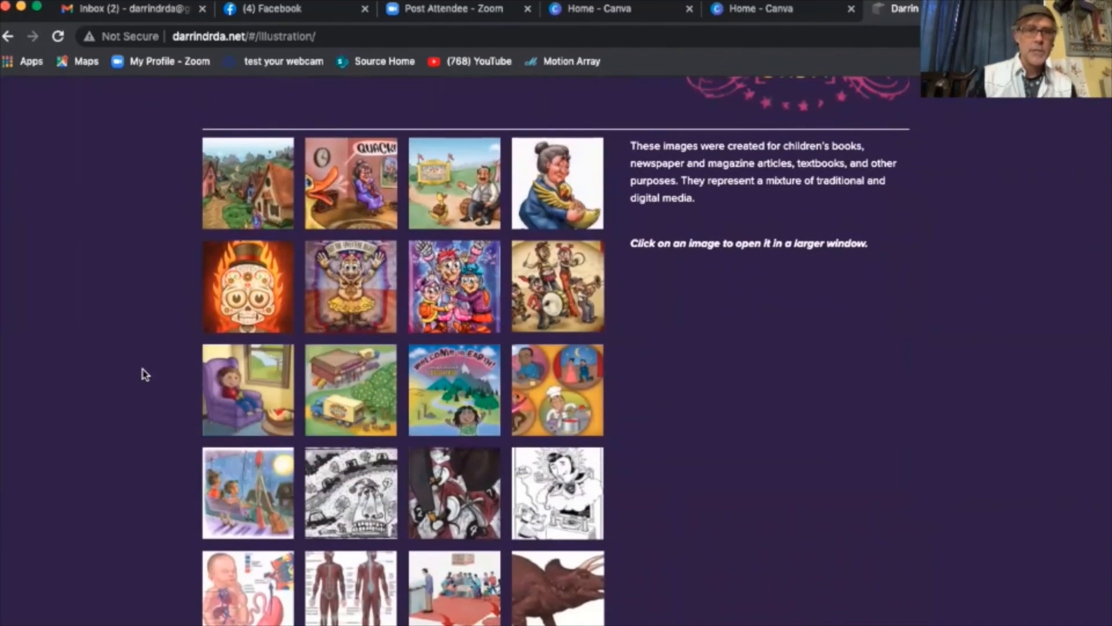
pyautogui.scroll(-6, 177, 364)
pyautogui.scroll(7, 169, 355)
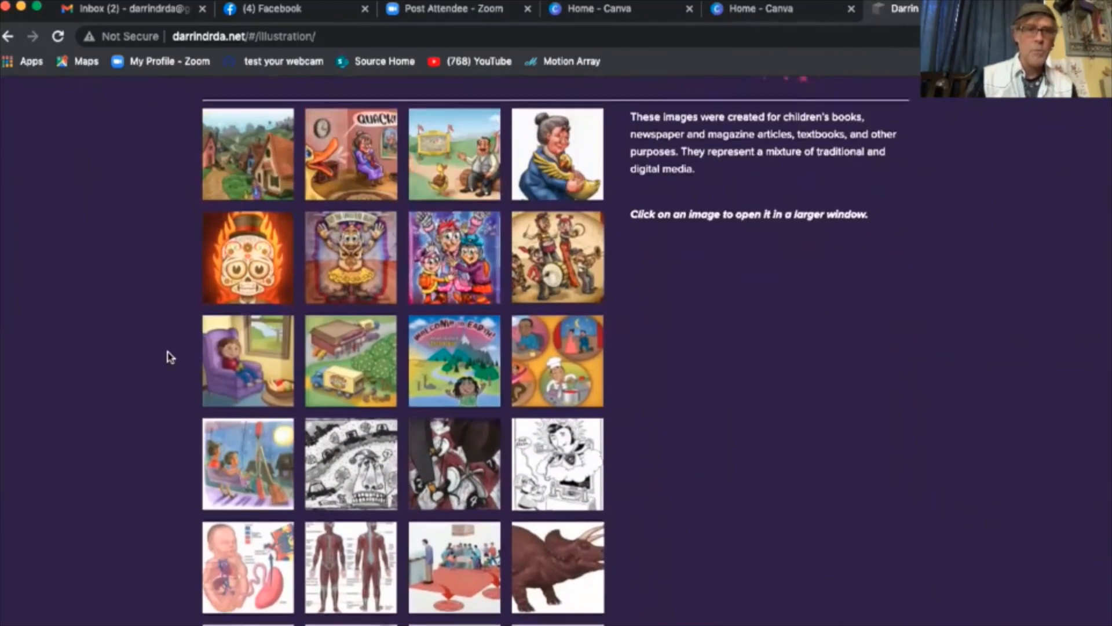
pyautogui.scroll(4, 161, 262)
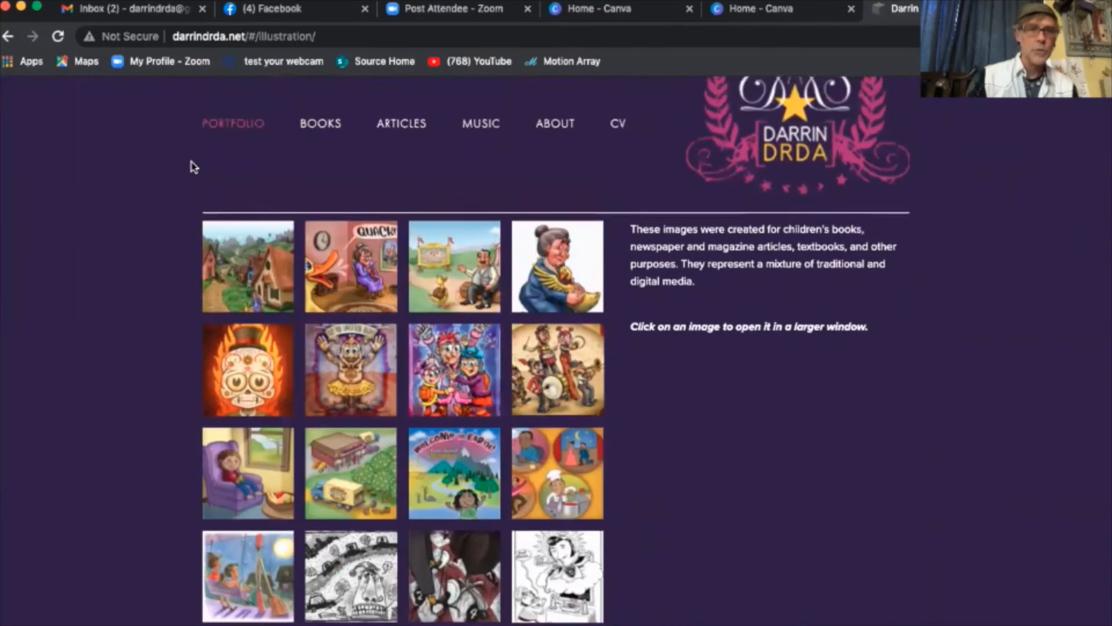
# - Go back to the portfolio grid and browse the ART: Digital gallery
pyautogui.click(8, 38)
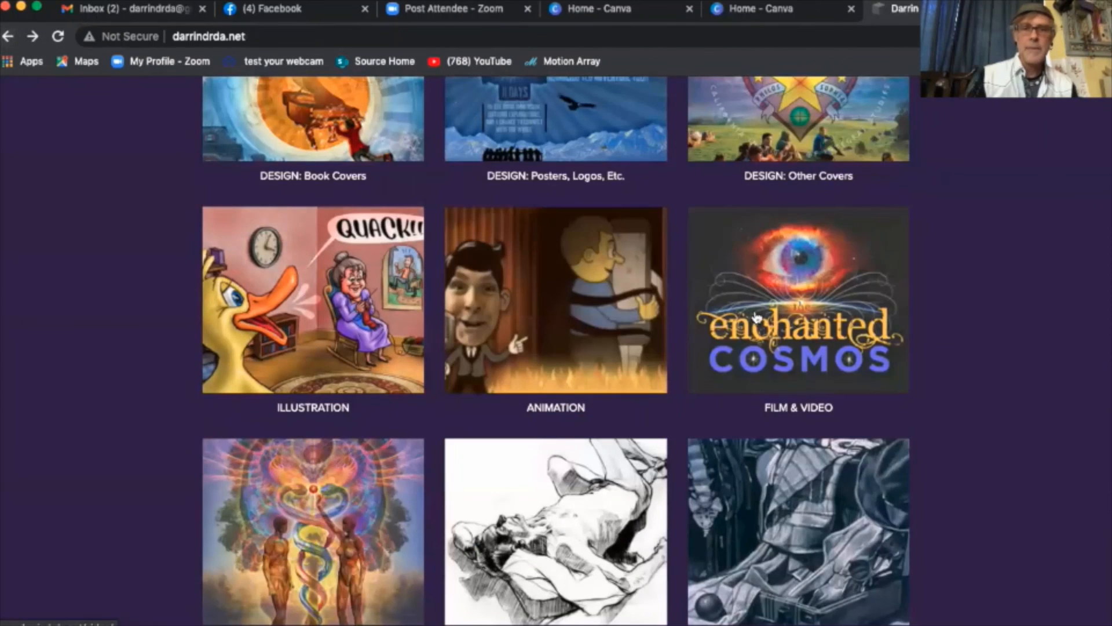
pyautogui.scroll(-2, 798, 326)
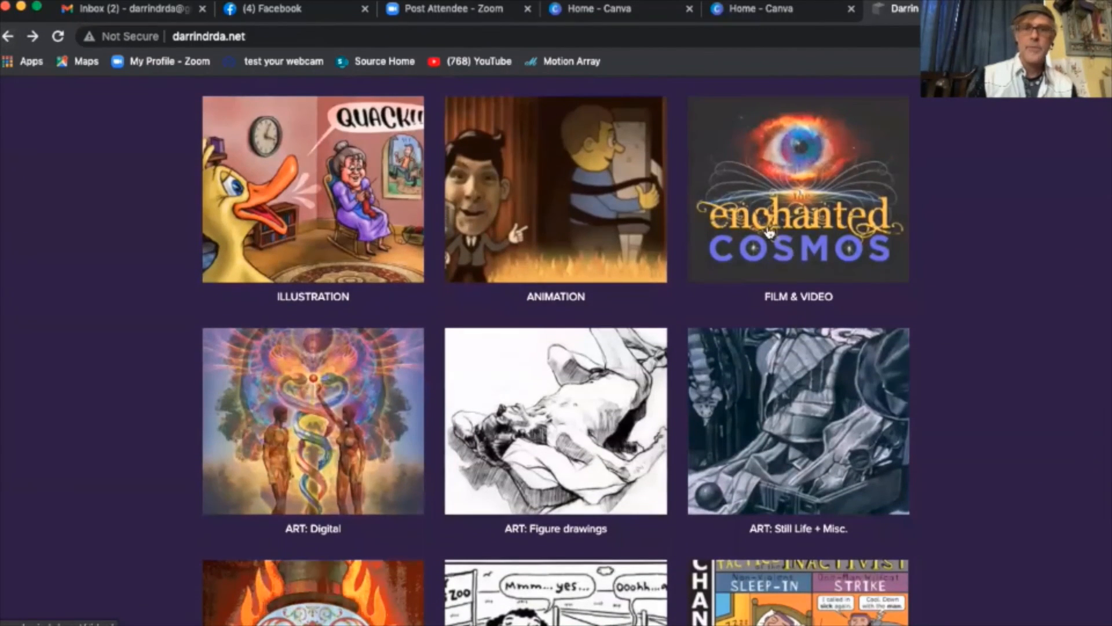
pyautogui.scroll(-2, 374, 419)
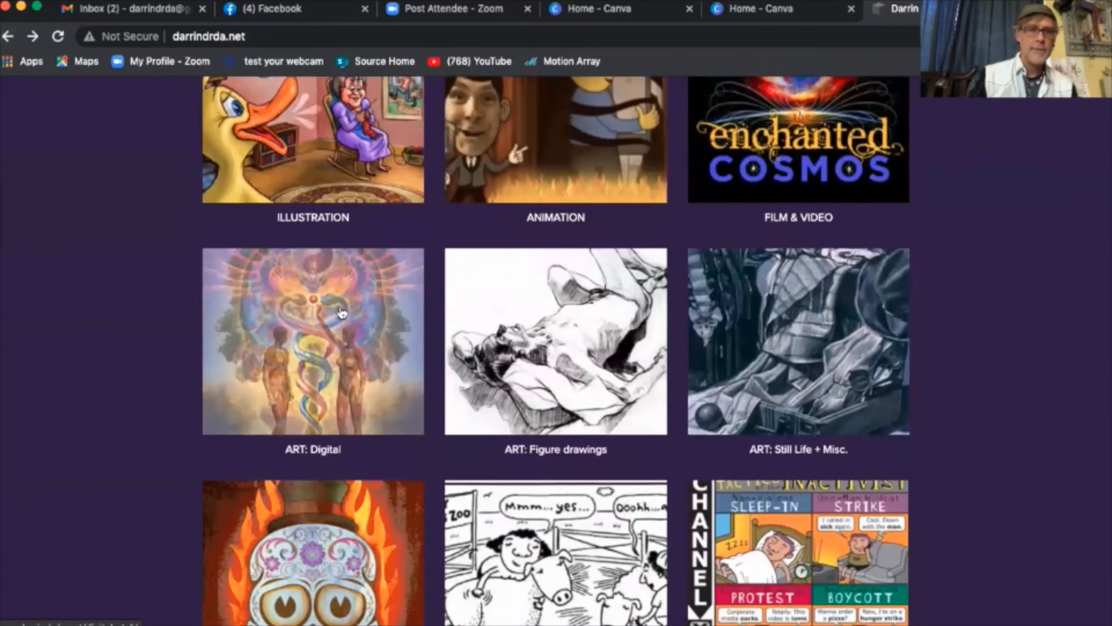
pyautogui.click(221, 290)
pyautogui.scroll(-5, 148, 329)
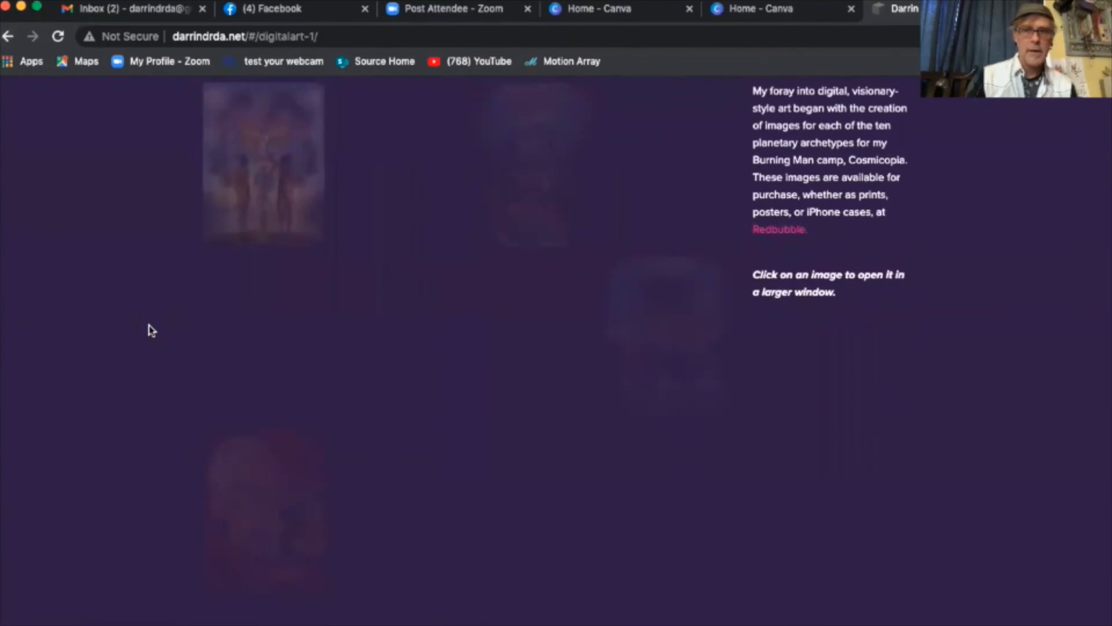
pyautogui.scroll(-10, 149, 330)
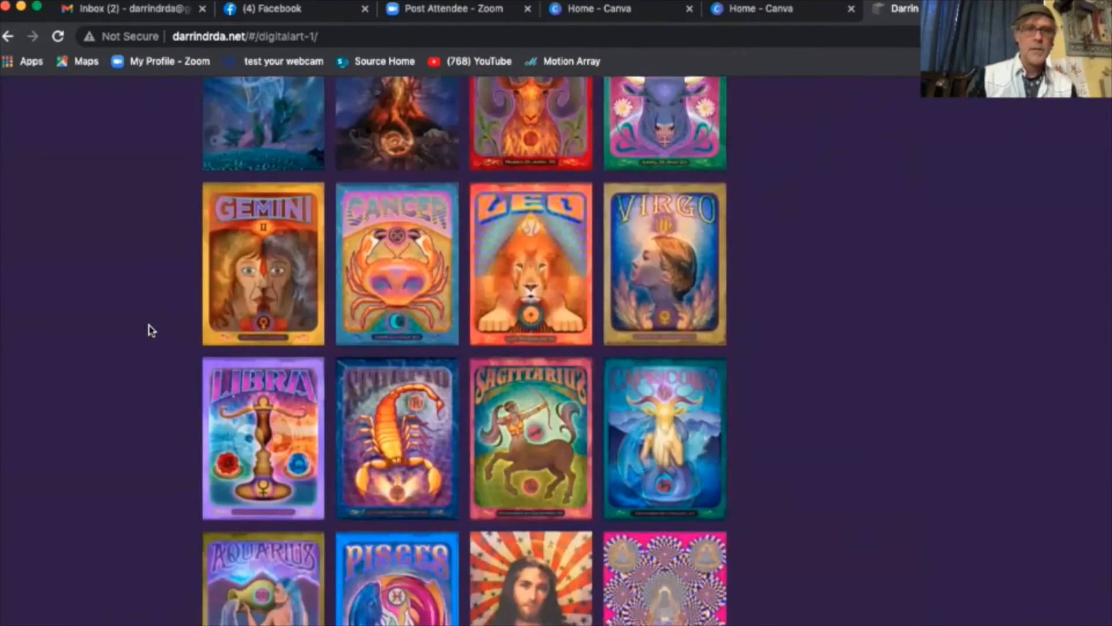
pyautogui.scroll(-2, 149, 329)
pyautogui.scroll(10, 149, 329)
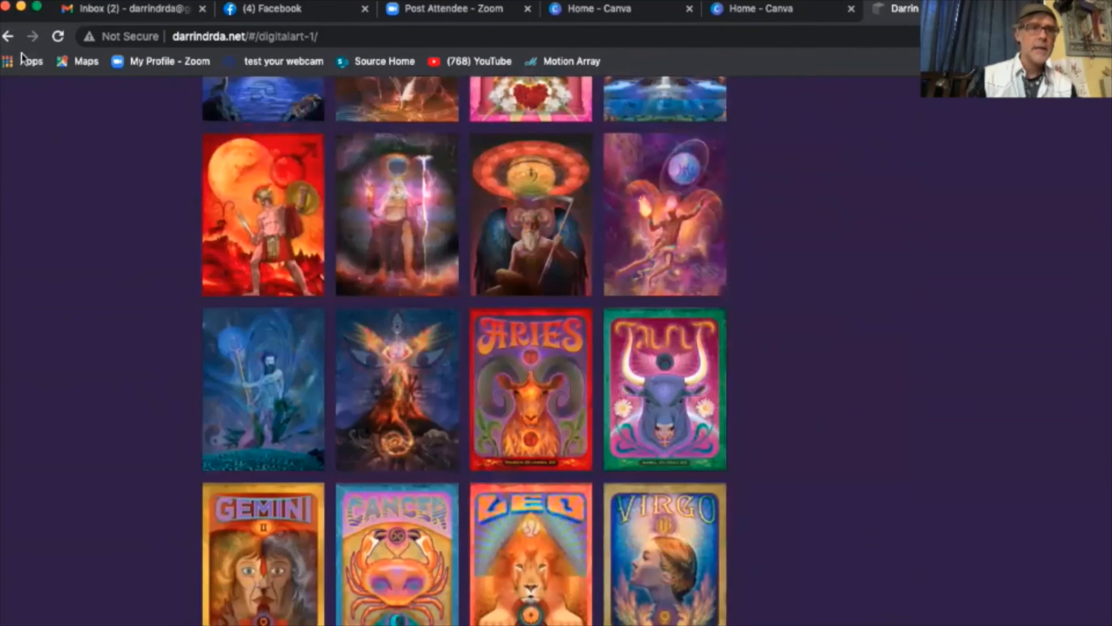
# - Browse the GIFs page, then return to the portfolio's main grid
pyautogui.click(8, 37)
pyautogui.scroll(-3, 156, 346)
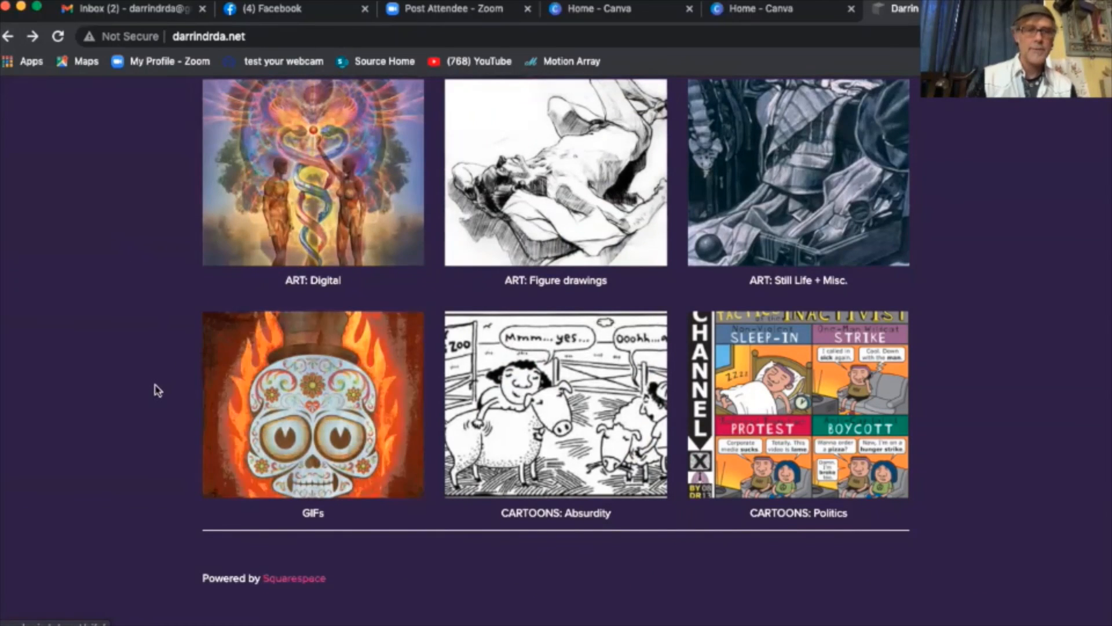
pyautogui.click(281, 393)
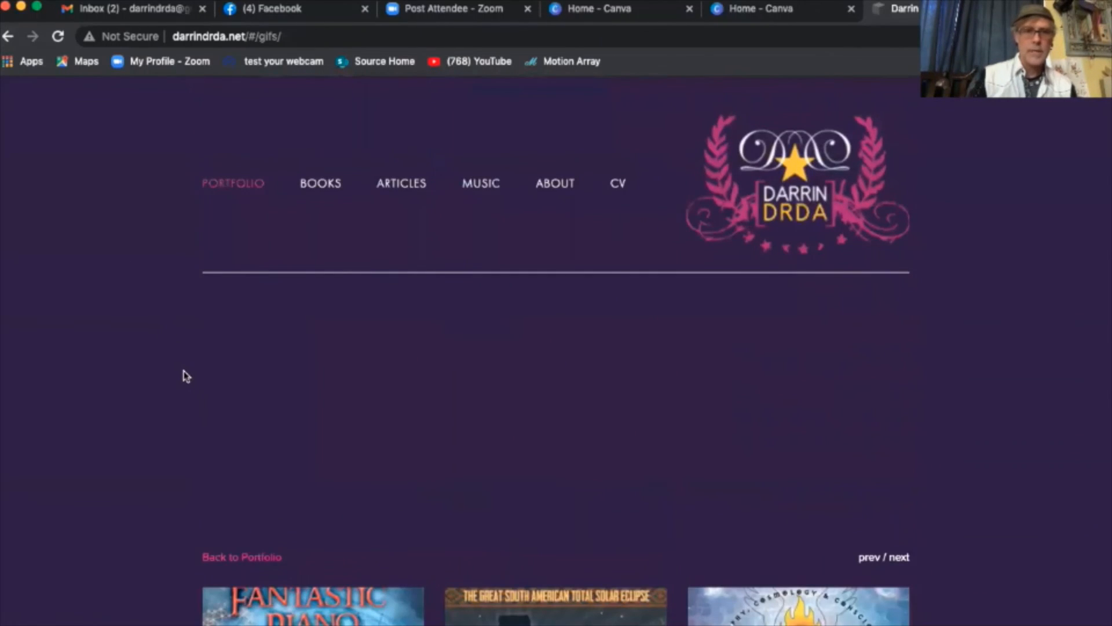
pyautogui.scroll(-3, 155, 381)
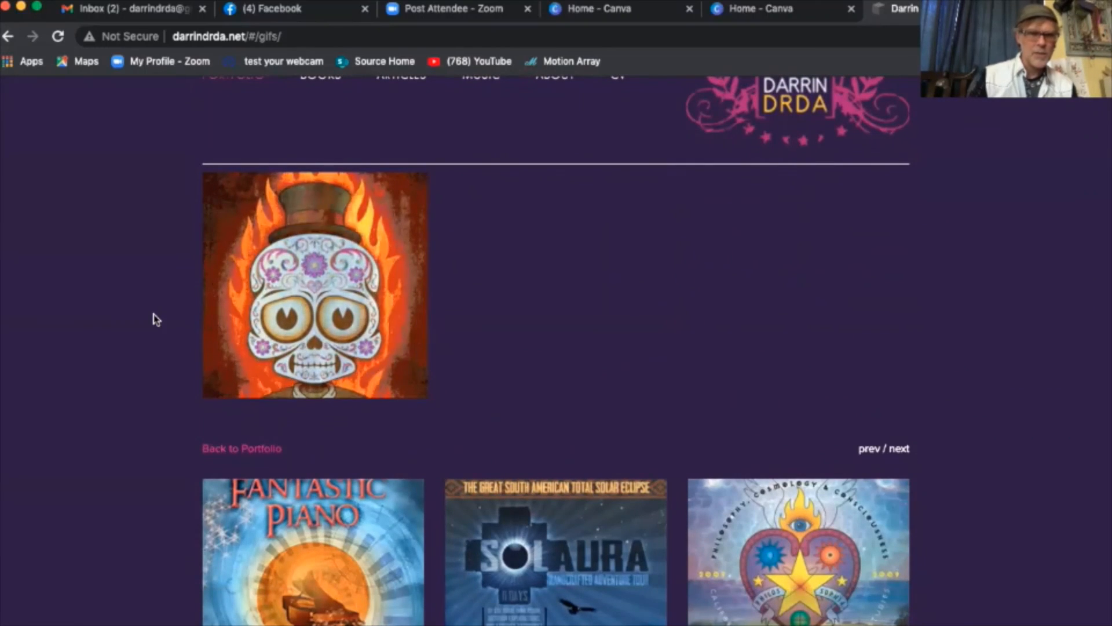
pyautogui.scroll(1, 124, 238)
pyautogui.scroll(3, 125, 238)
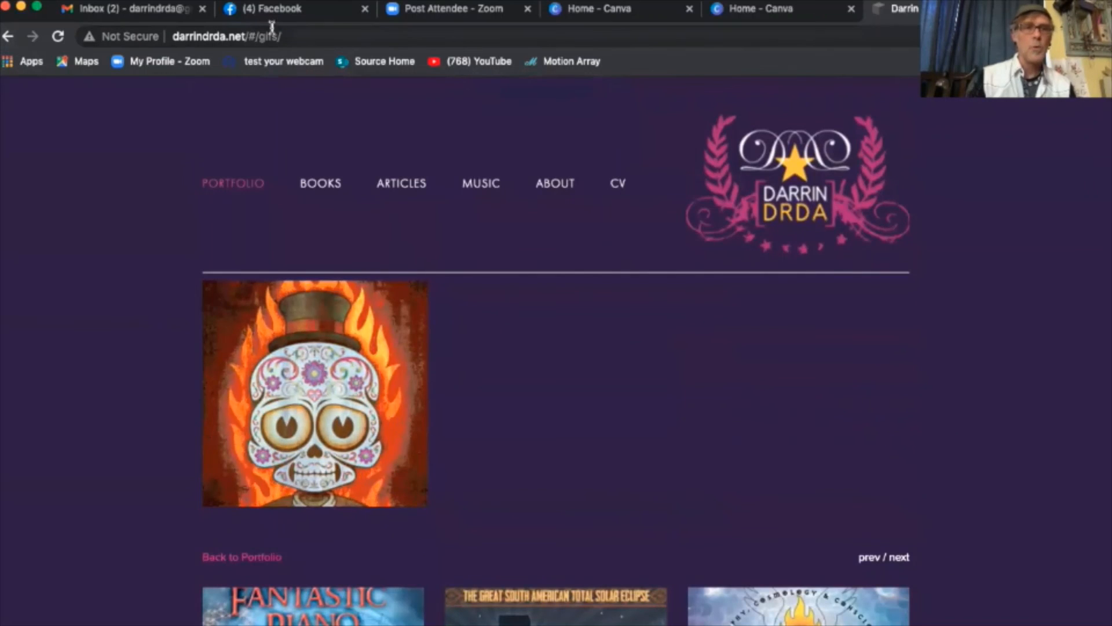
pyautogui.click(7, 36)
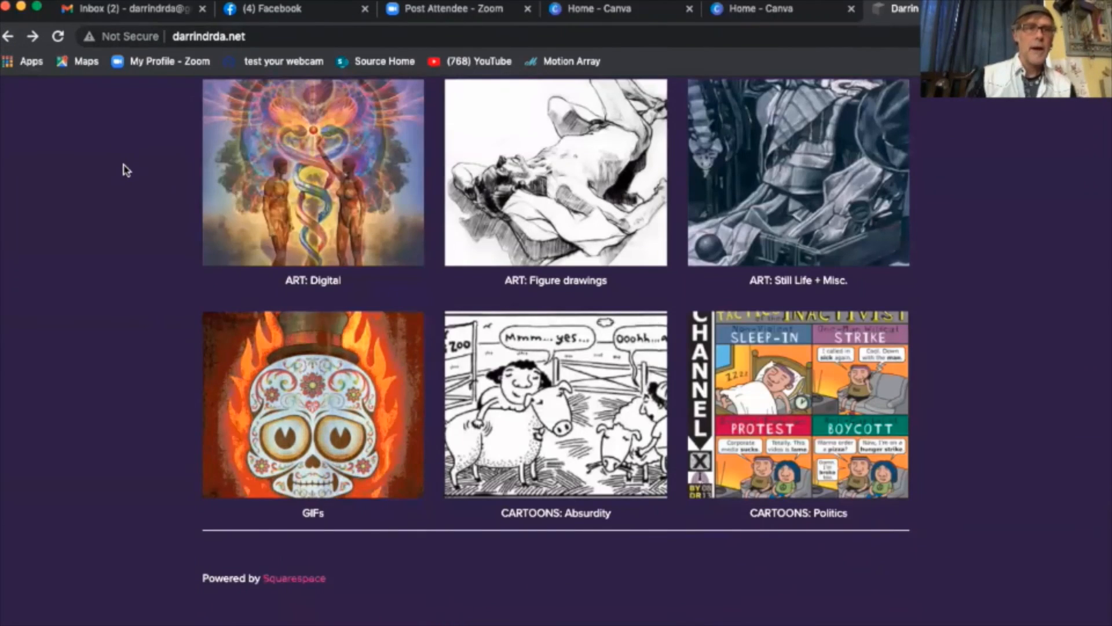